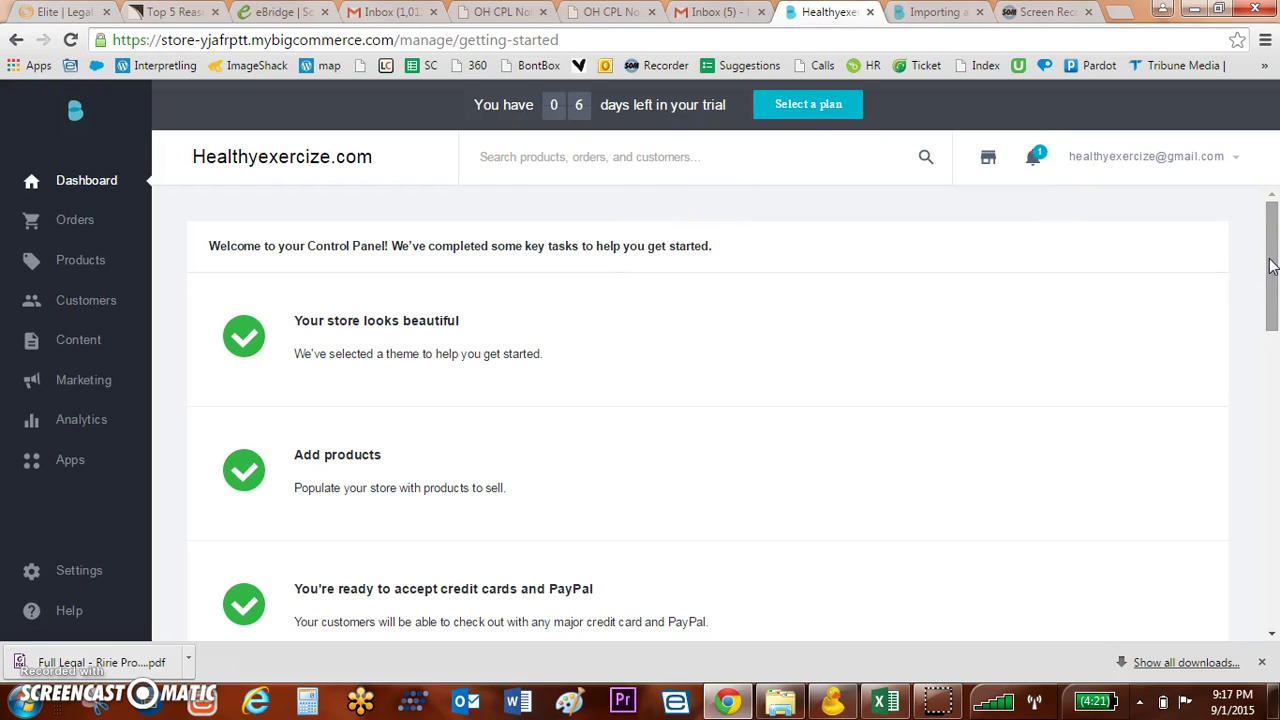
Step: Bring the TAC product List stage 3 workbook to the front in Excel
{"action": "left_click_drag", "start_coordinate": [1272, 265], "coordinate": [1271, 195]}
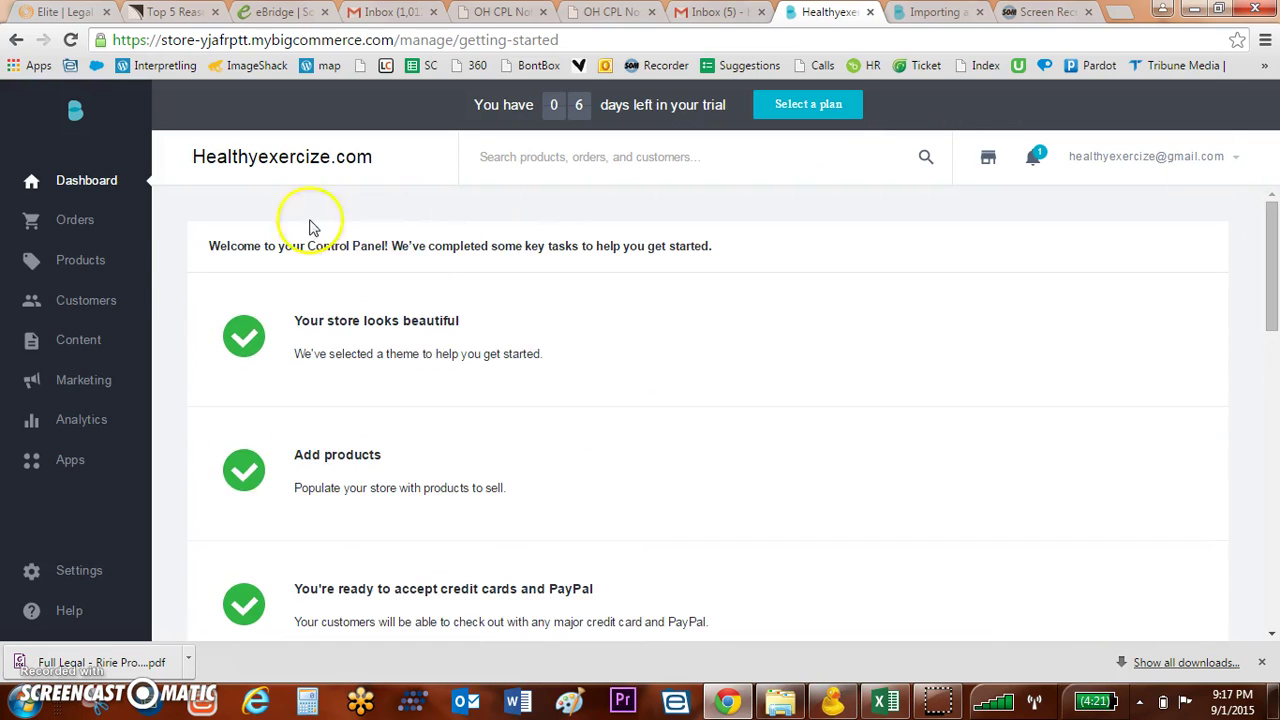
{"action": "left_click", "coordinate": [120, 277]}
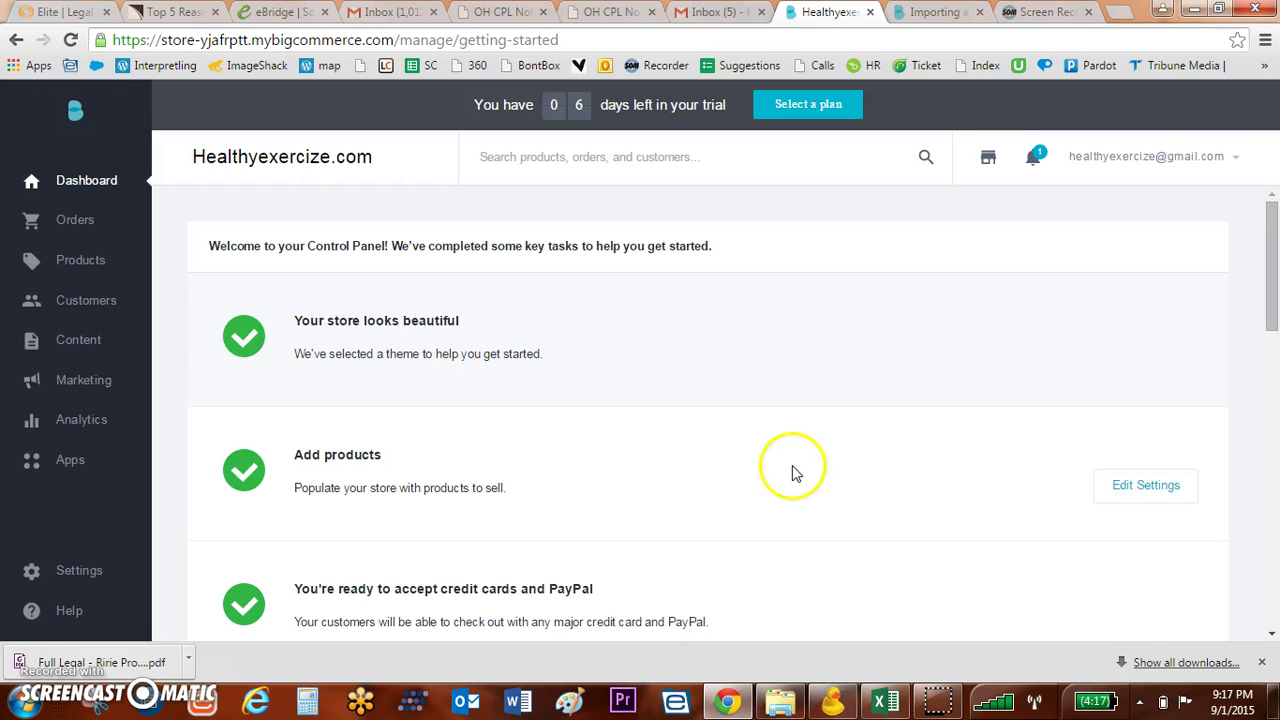
{"action": "left_click", "coordinate": [890, 702]}
{"action": "mouse_move", "coordinate": [897, 705]}
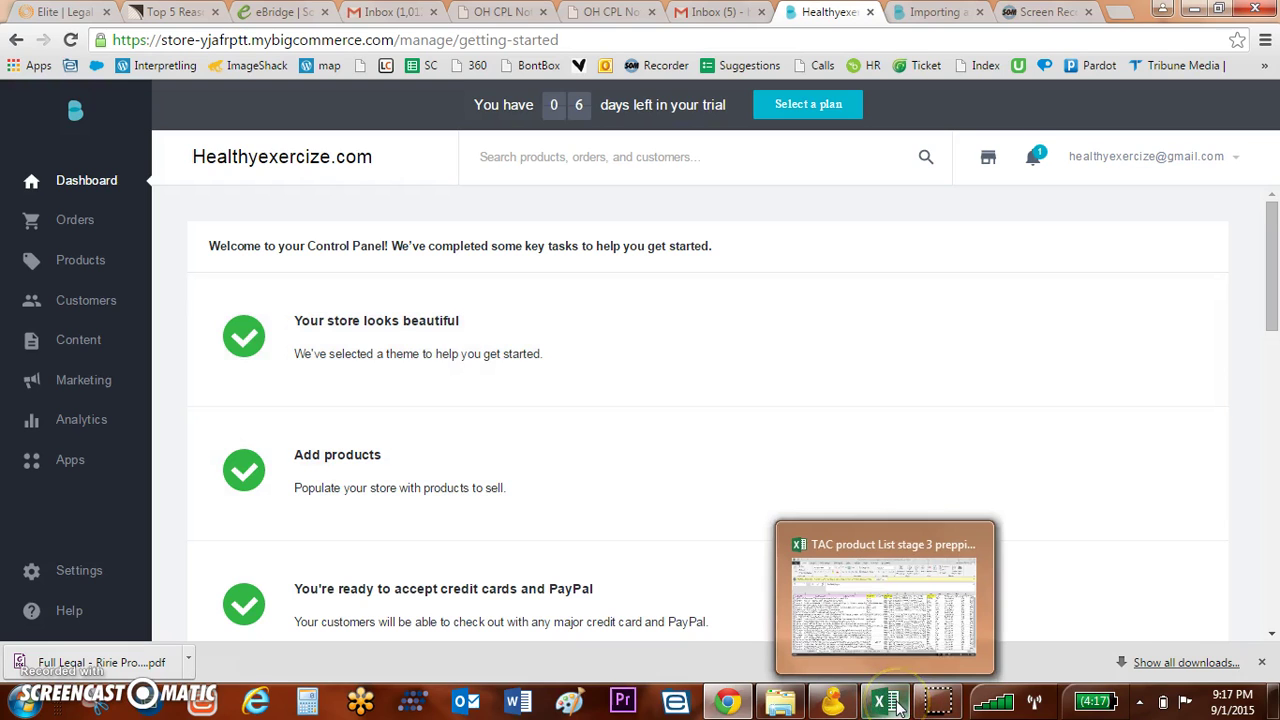
{"action": "left_click", "coordinate": [884, 600]}
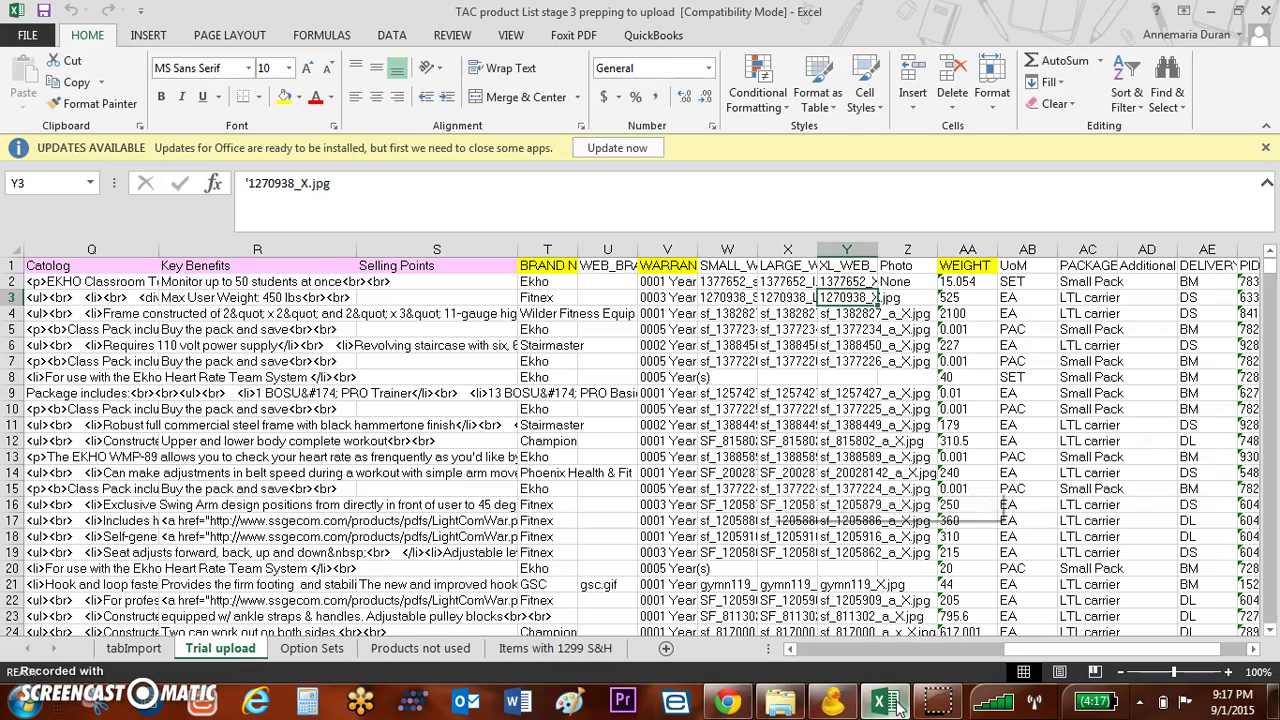
Step: Scroll through the Trial upload data, select the WEIGHT heading in AA1, and return to column A
{"action": "left_click", "coordinate": [1270, 283]}
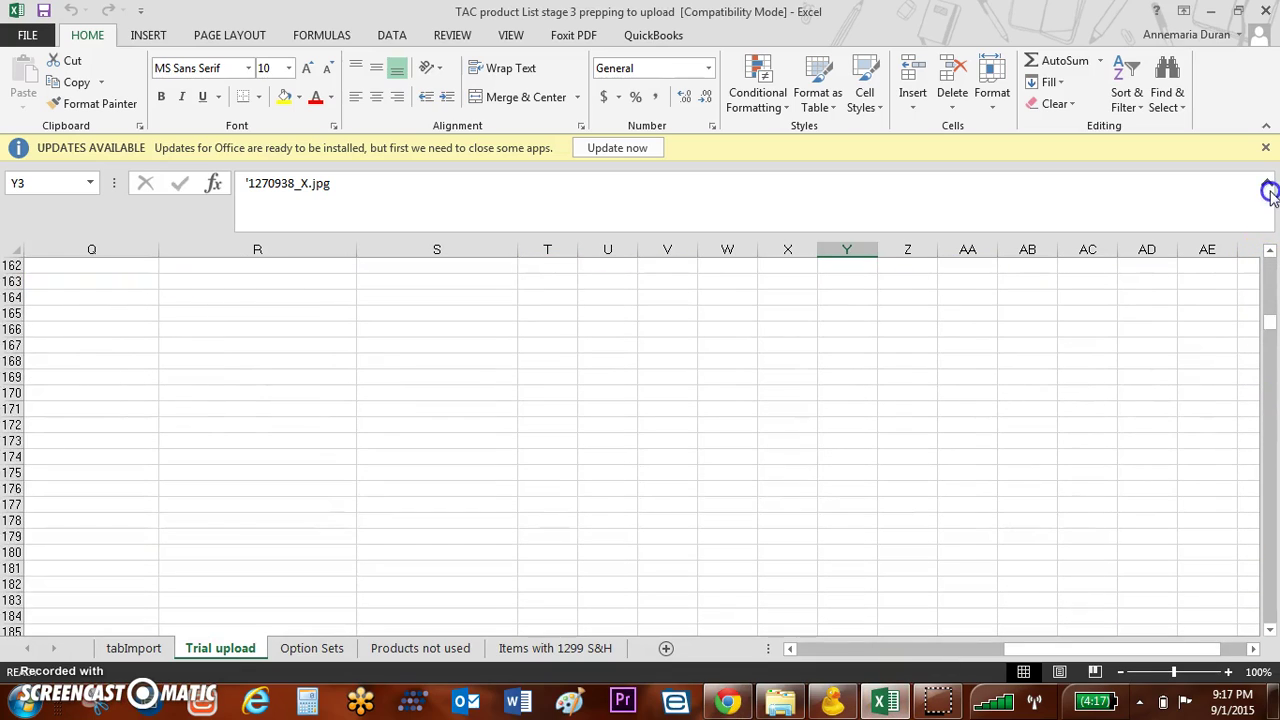
{"action": "left_click", "coordinate": [1270, 261]}
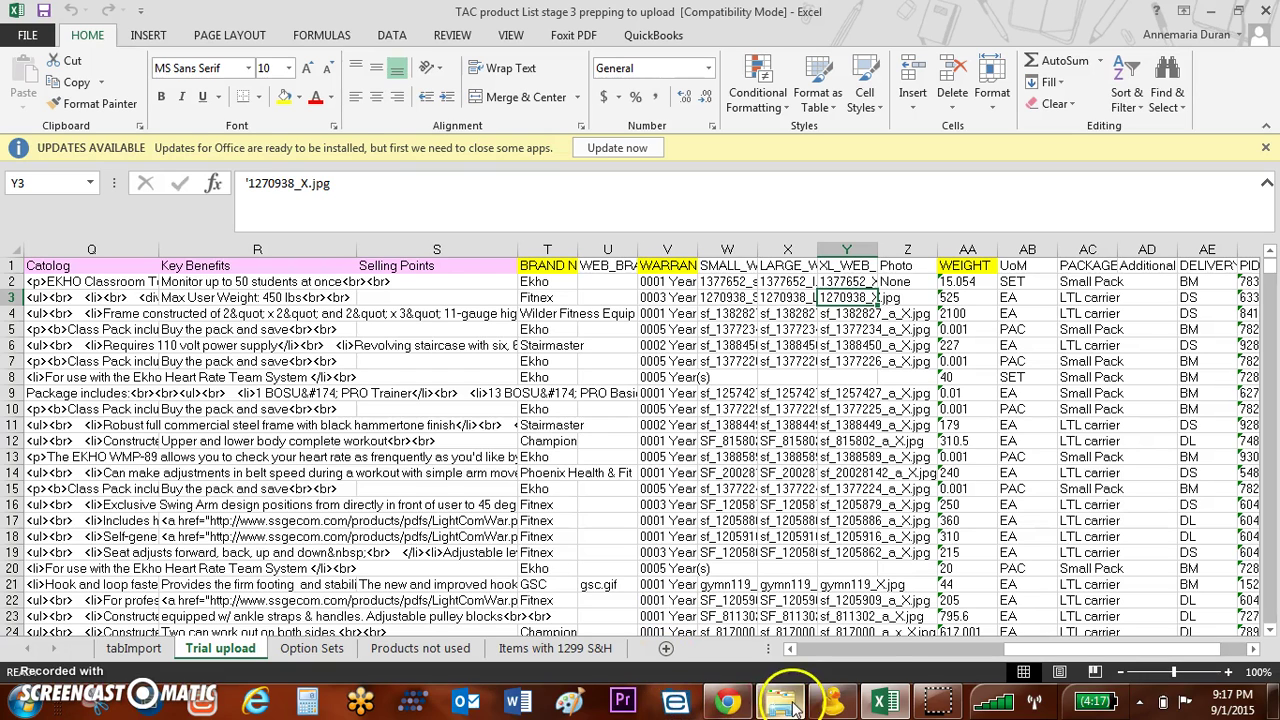
{"action": "mouse_move", "coordinate": [793, 707]}
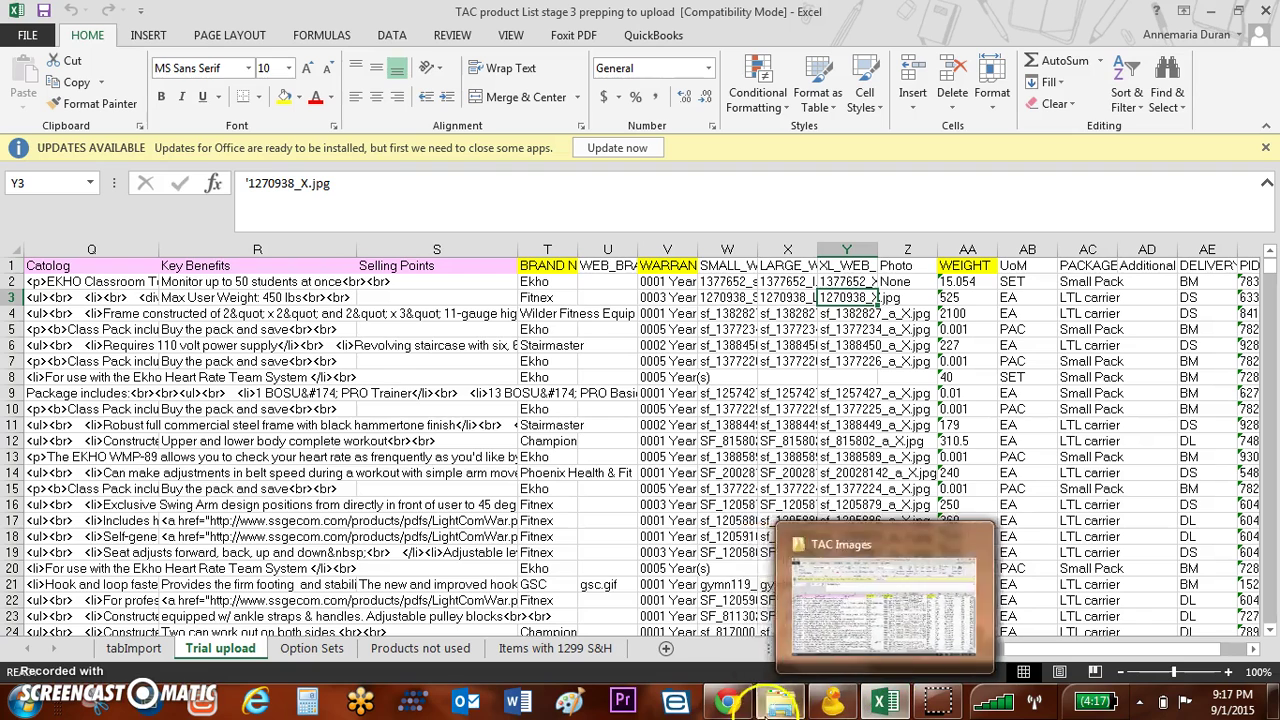
{"action": "mouse_move", "coordinate": [729, 703]}
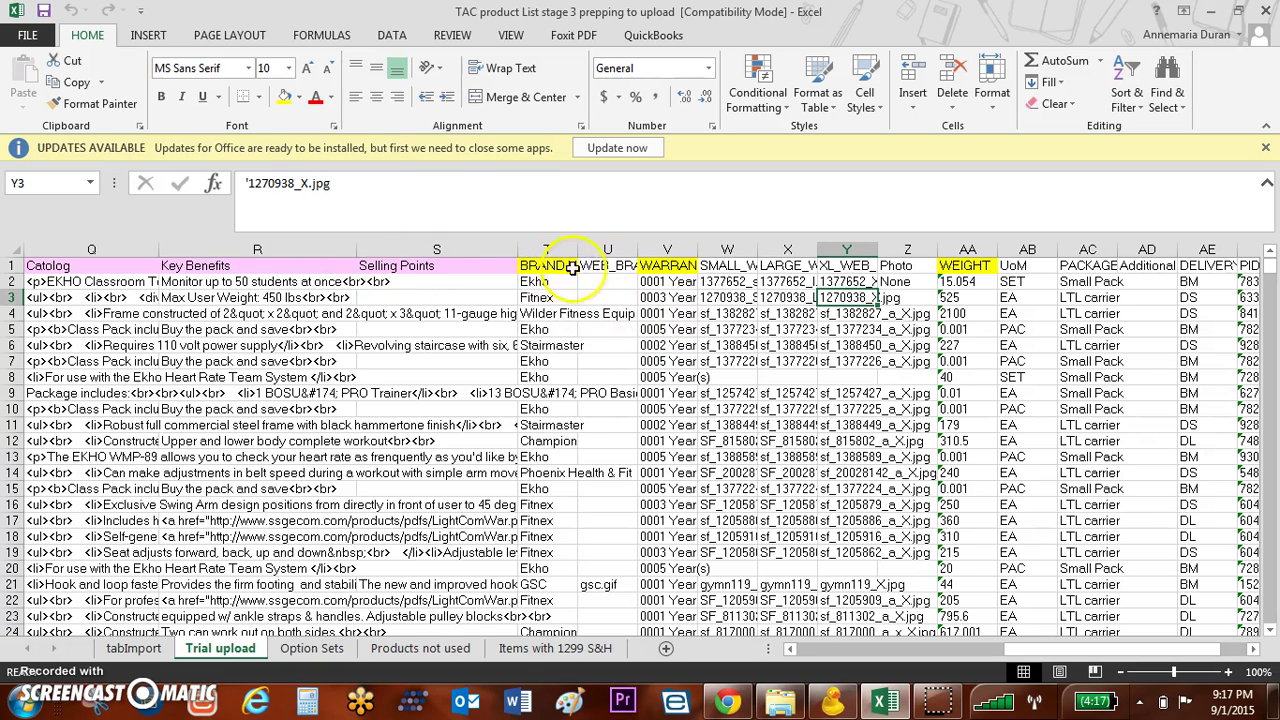
{"action": "left_click", "coordinate": [975, 267]}
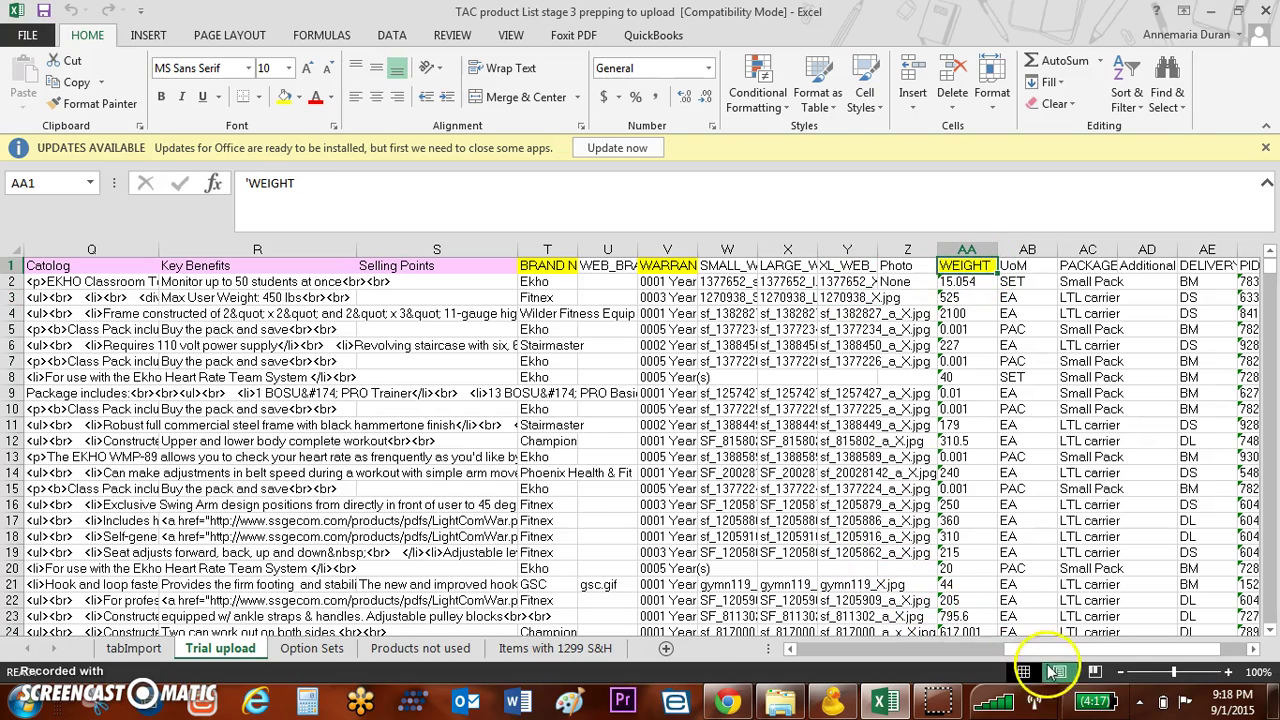
{"action": "left_click_drag", "start_coordinate": [1045, 650], "coordinate": [829, 651]}
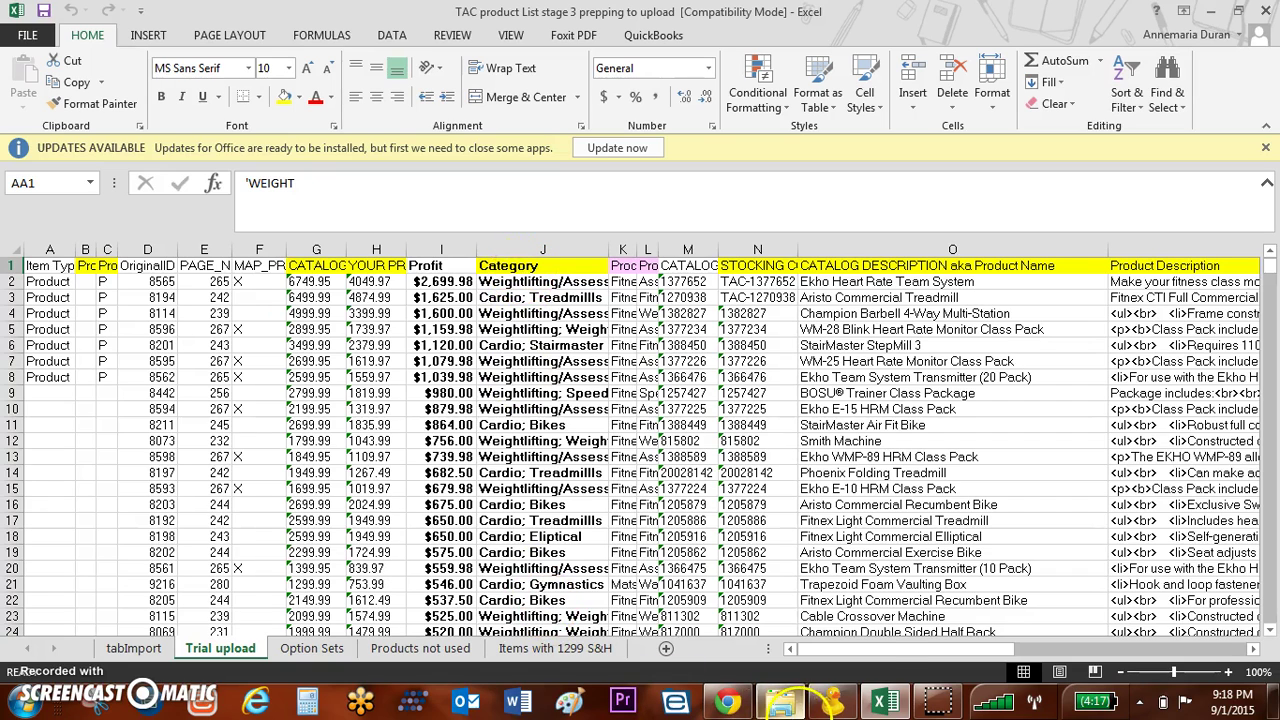
Step: Open the Importing and Exporting CSVs article, search 'mass import c', and scroll to its video
{"action": "left_click", "coordinate": [728, 703]}
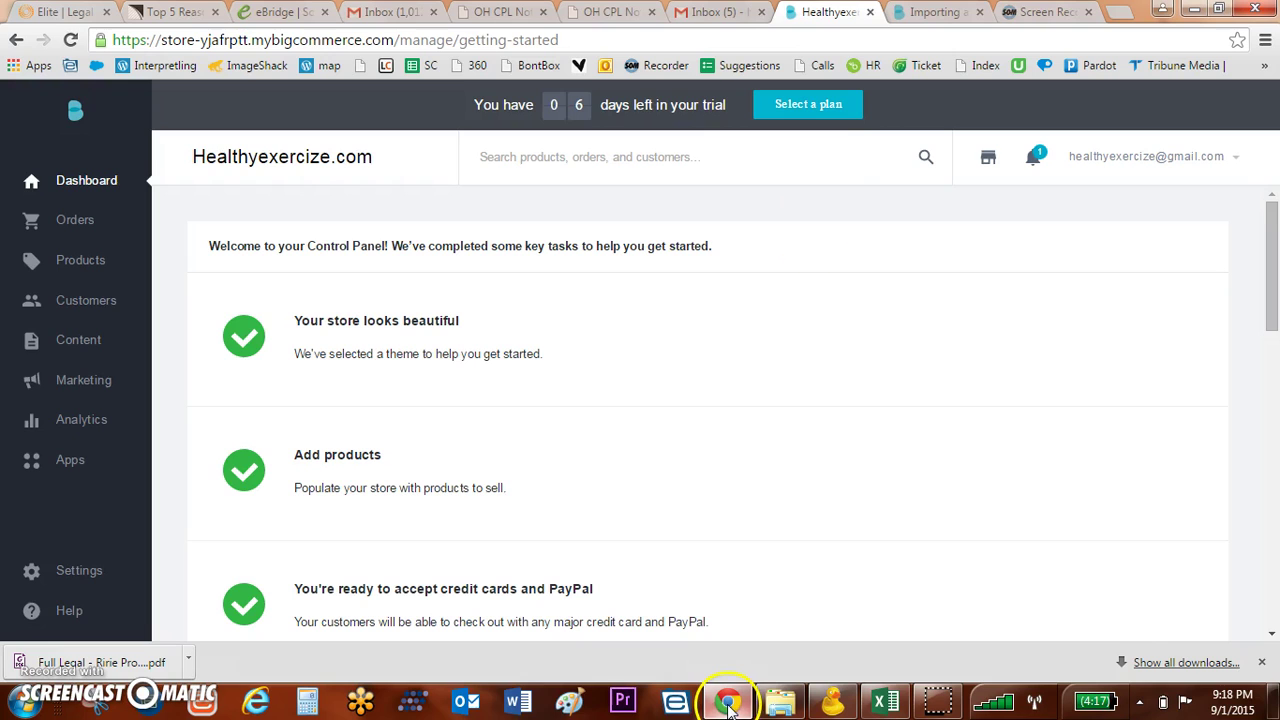
{"action": "left_click", "coordinate": [942, 12]}
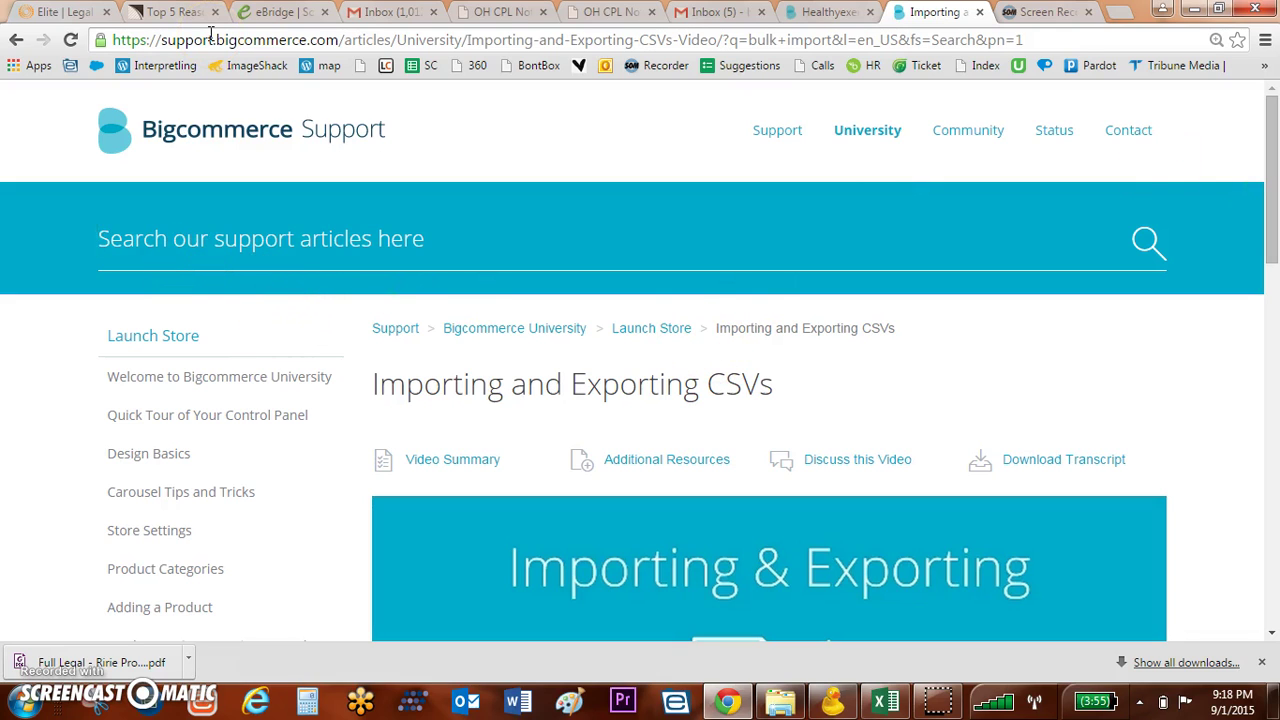
{"action": "type", "text": "mass impor"}
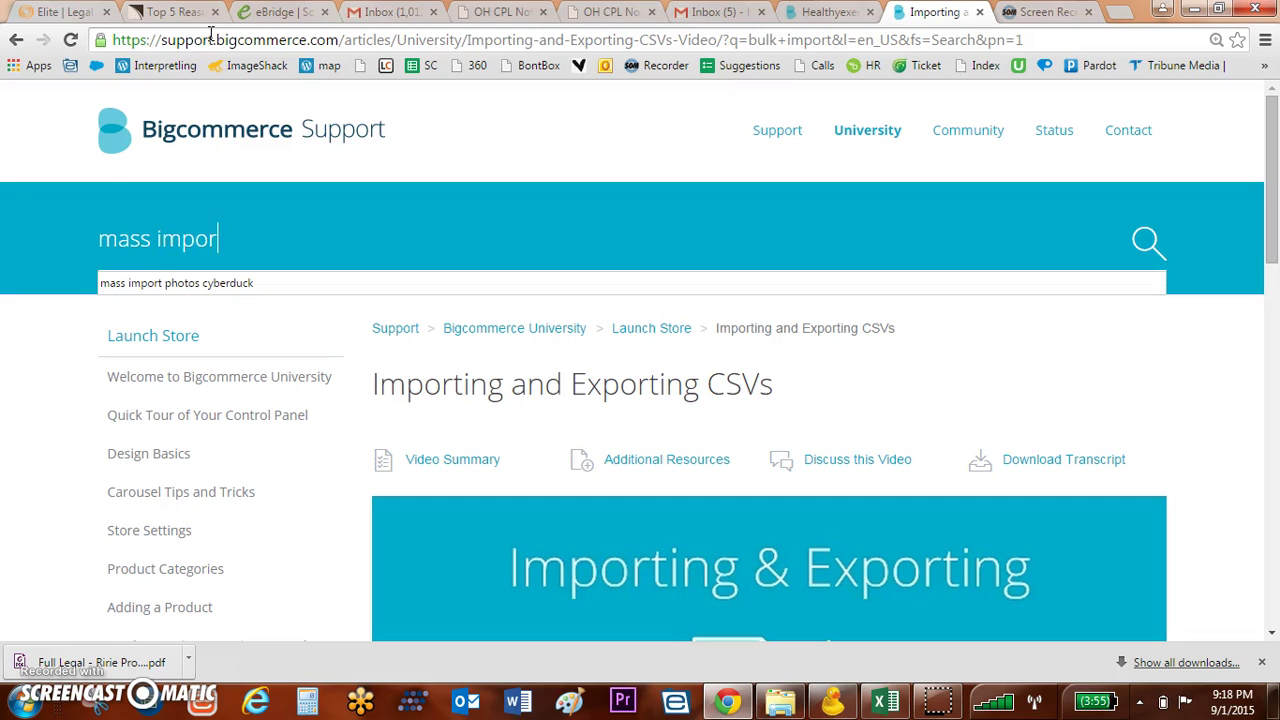
{"action": "type", "text": "t csv"}
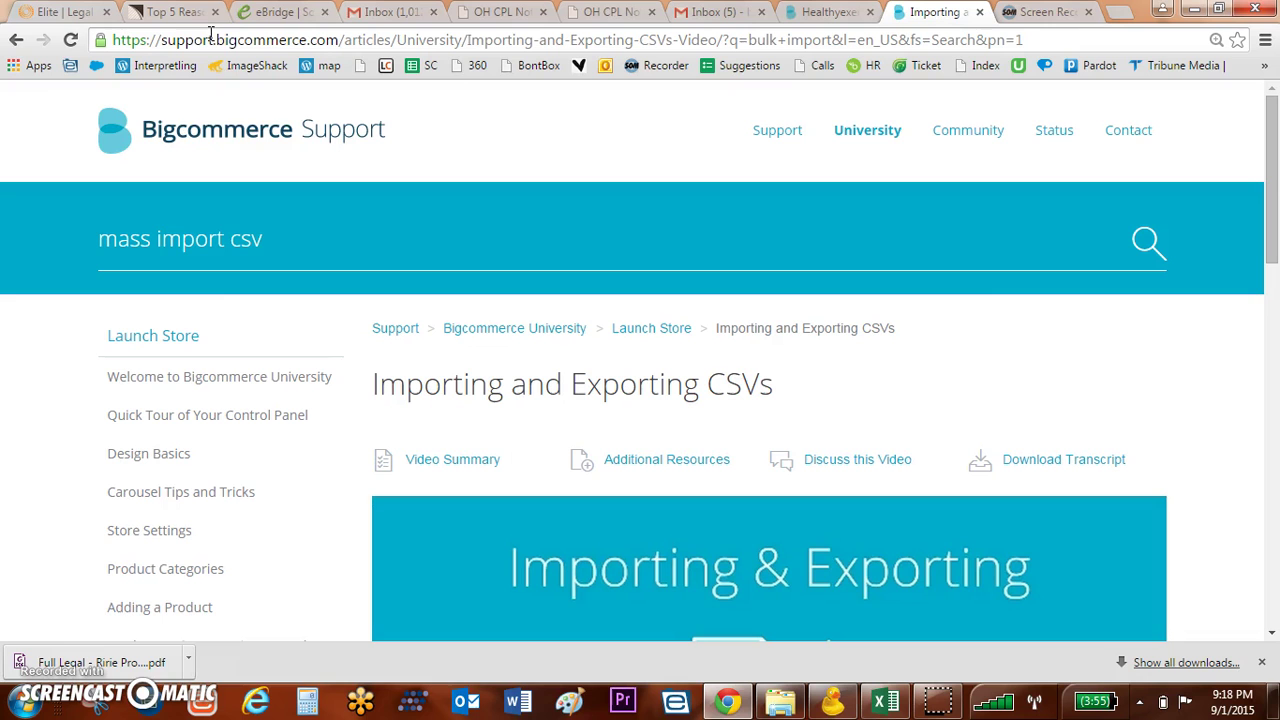
{"action": "left_click_drag", "start_coordinate": [1270, 129], "coordinate": [1275, 278]}
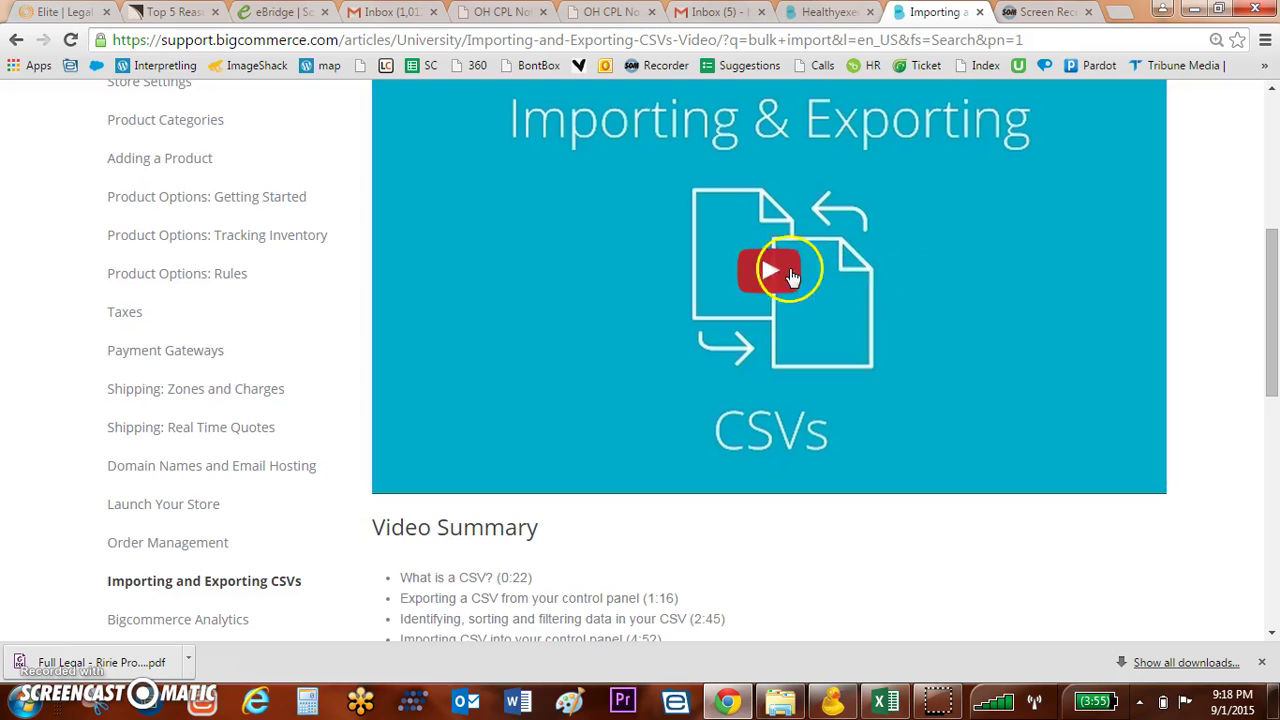
Step: Play the CSV tutorial video, skip ahead to the spreadsheet part, and pause it
{"action": "left_click", "coordinate": [769, 270]}
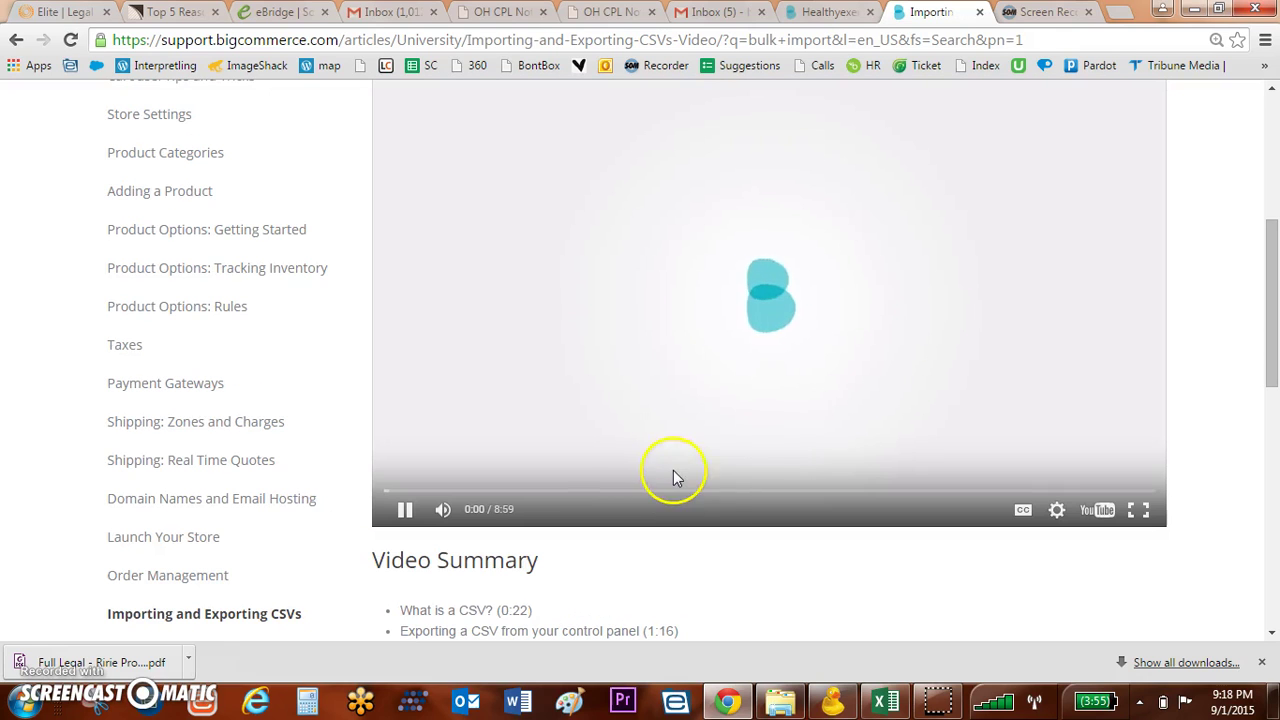
{"action": "left_click", "coordinate": [681, 493]}
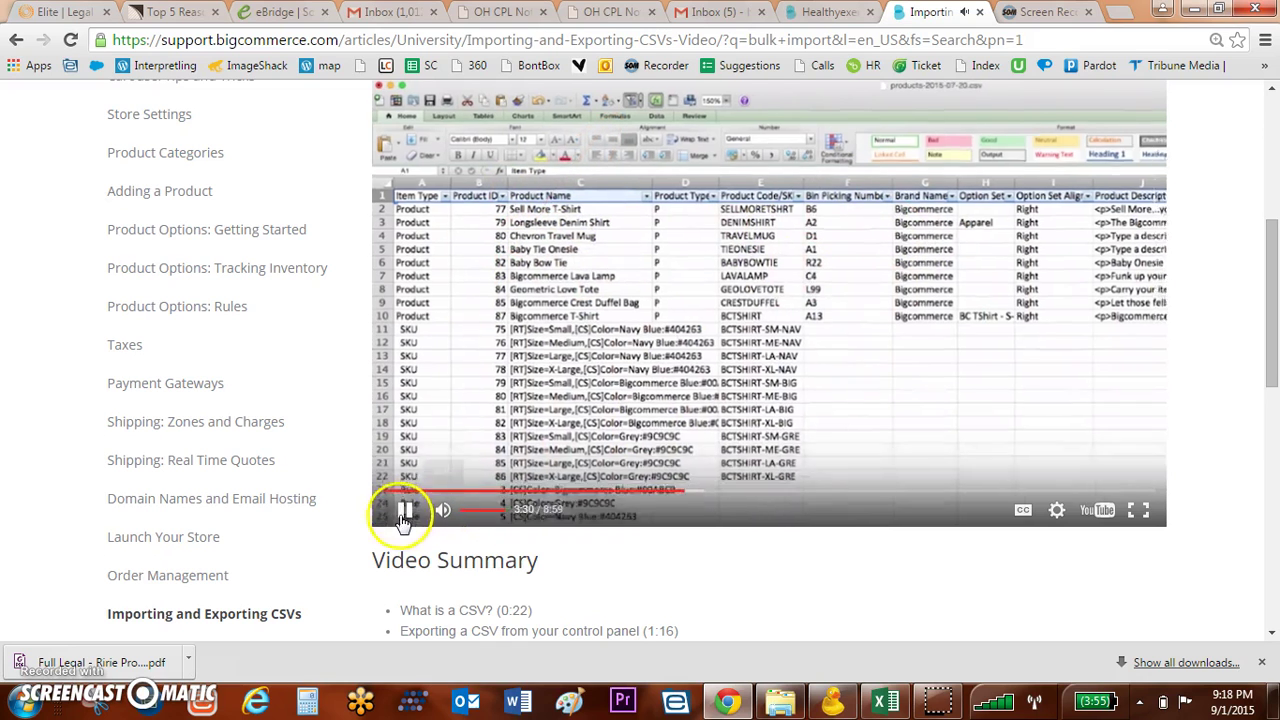
{"action": "left_click", "coordinate": [400, 512]}
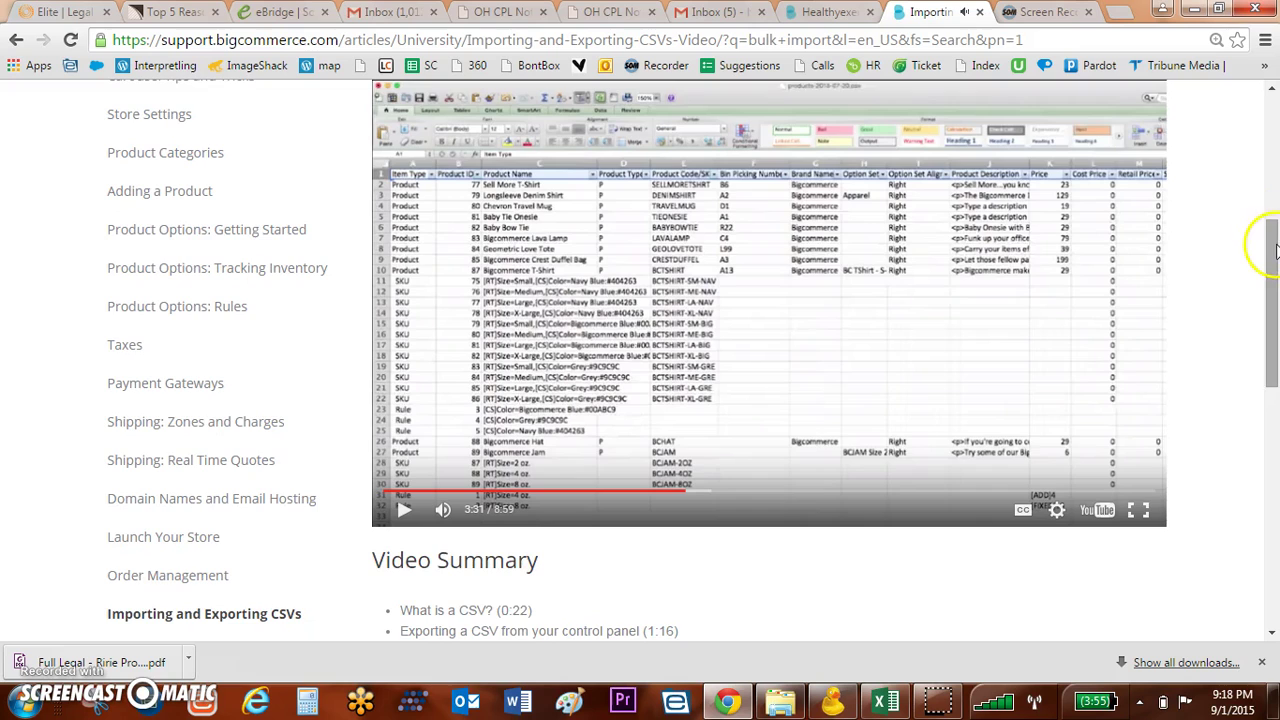
Step: Scroll down the article and jump to its Additional Resources links
{"action": "left_click_drag", "start_coordinate": [1270, 230], "coordinate": [1275, 376]}
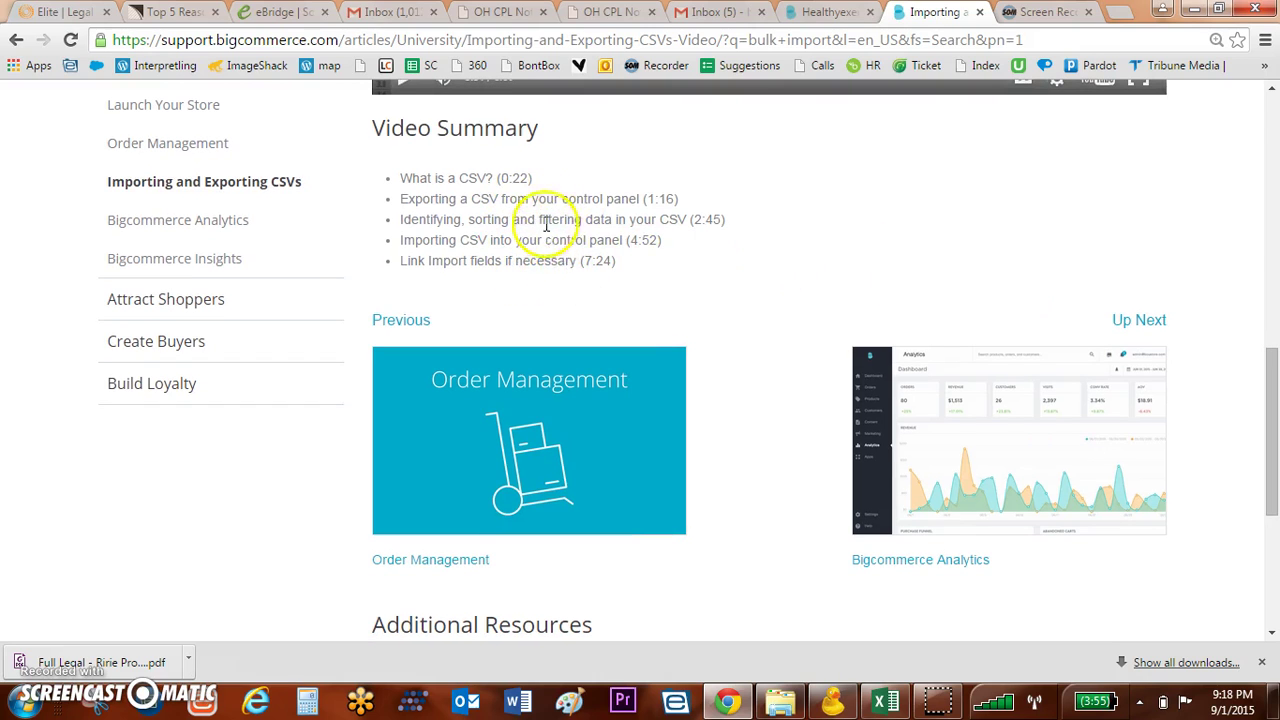
{"action": "left_click_drag", "start_coordinate": [1270, 360], "coordinate": [1272, 445]}
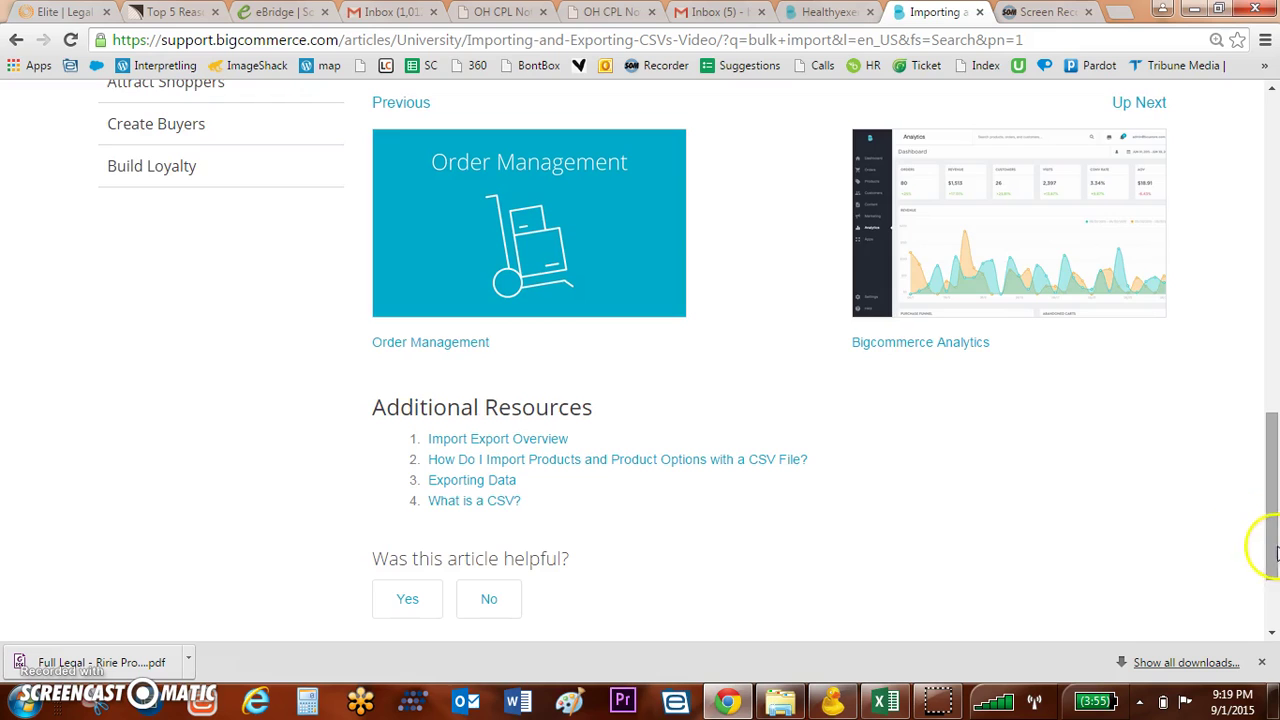
{"action": "left_click_drag", "start_coordinate": [1272, 548], "coordinate": [1274, 288]}
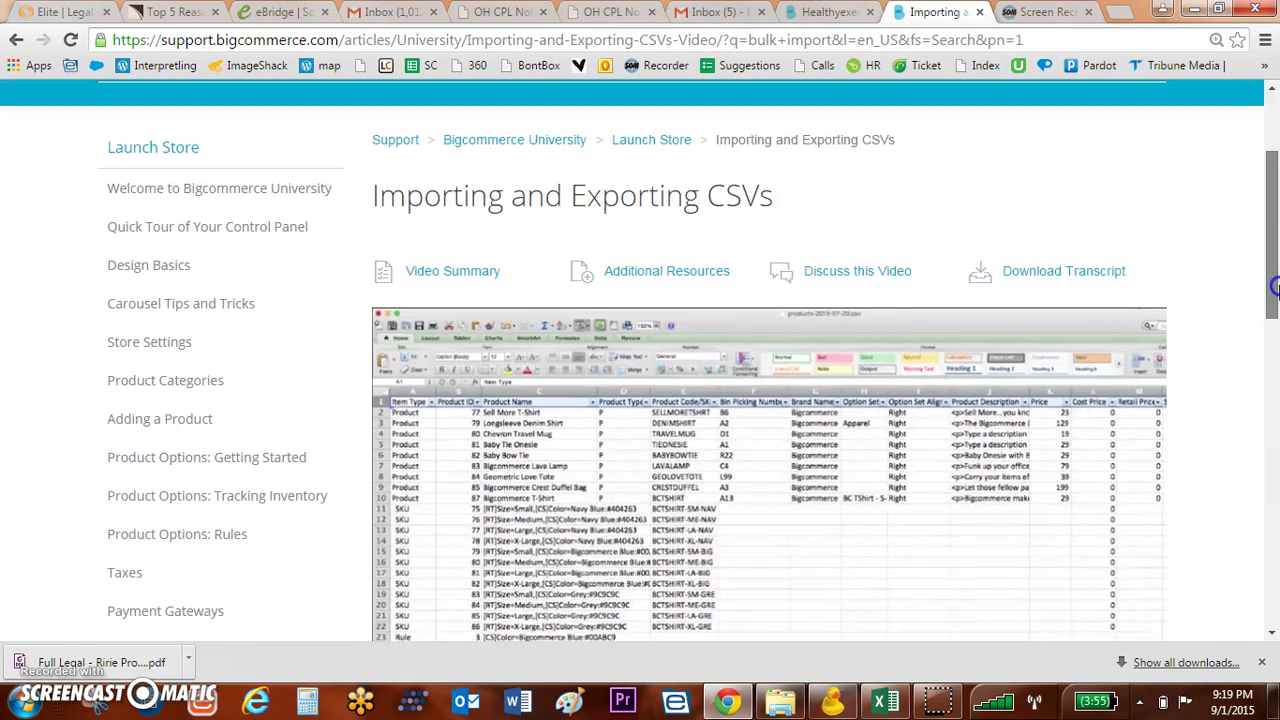
{"action": "left_click", "coordinate": [668, 278]}
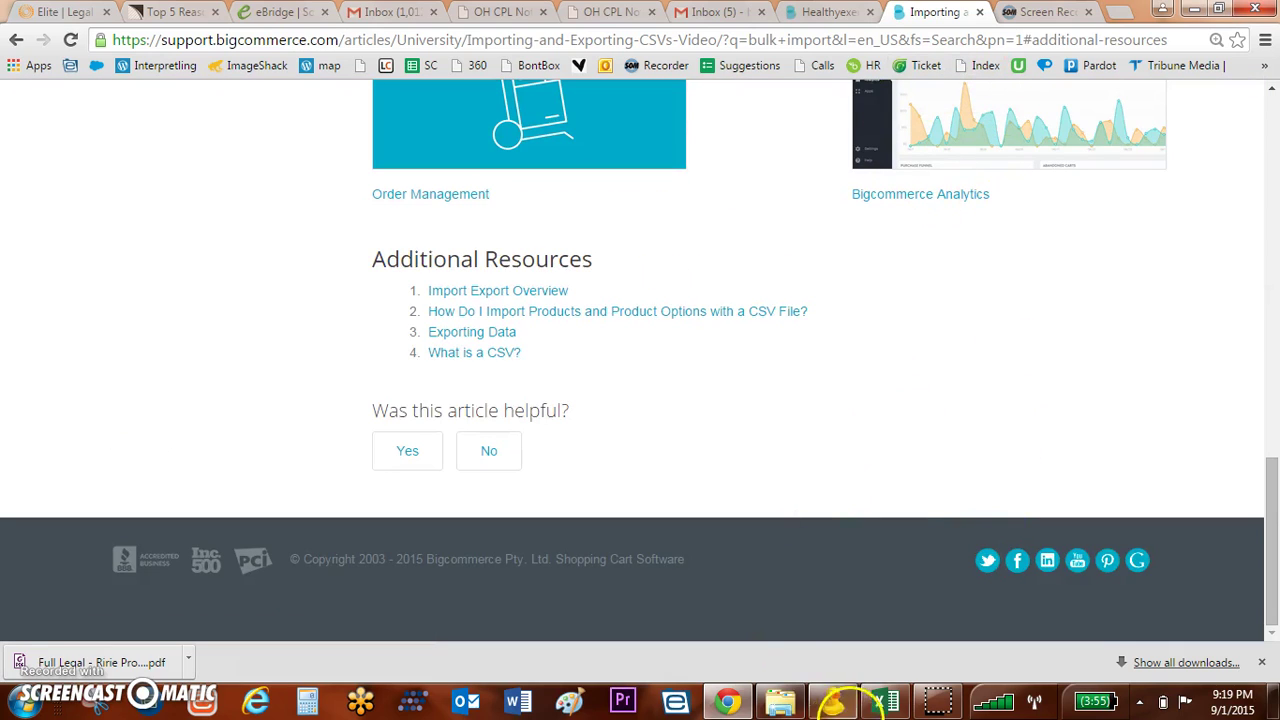
{"action": "mouse_move", "coordinate": [877, 700]}
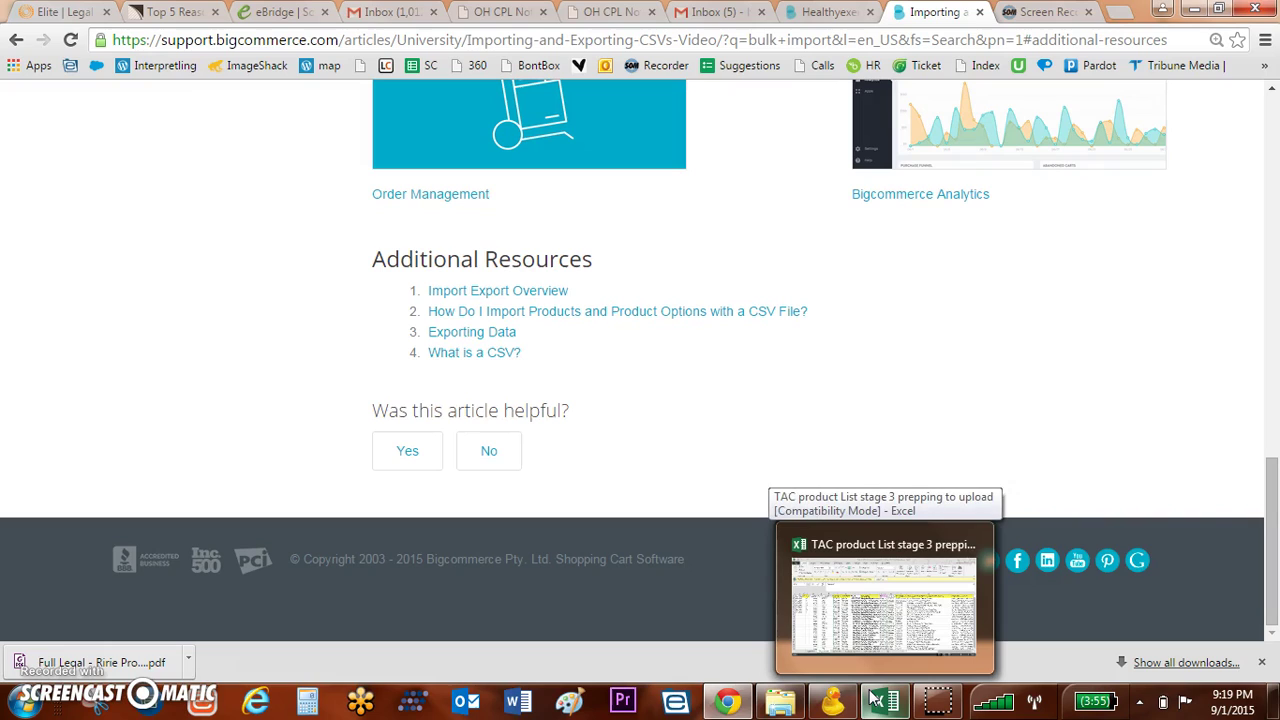
Step: Start saving a copy of the product workbook to the TAC folder as CSV (Comma delimited)
{"action": "left_click", "coordinate": [877, 700]}
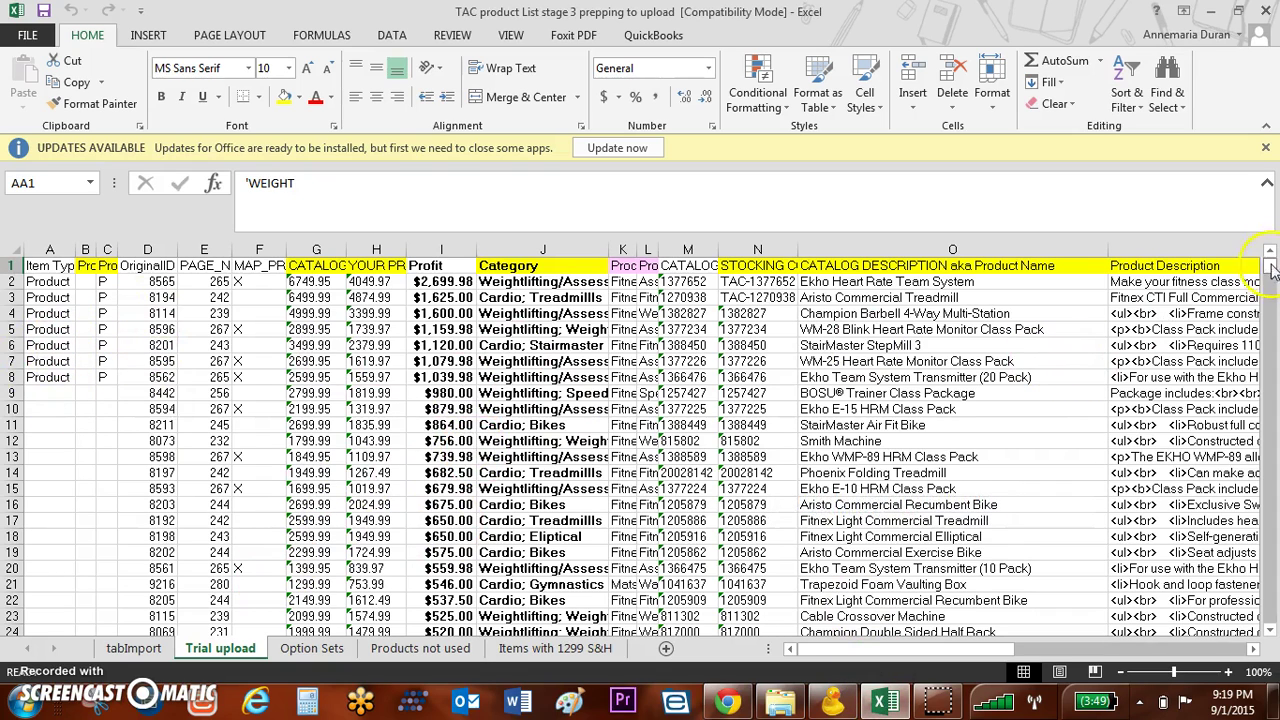
{"action": "mouse_move", "coordinate": [1272, 268]}
{"action": "left_mouse_down"}
{"action": "mouse_move", "coordinate": [1272, 282]}
{"action": "mouse_move", "coordinate": [1271, 250]}
{"action": "left_mouse_up"}
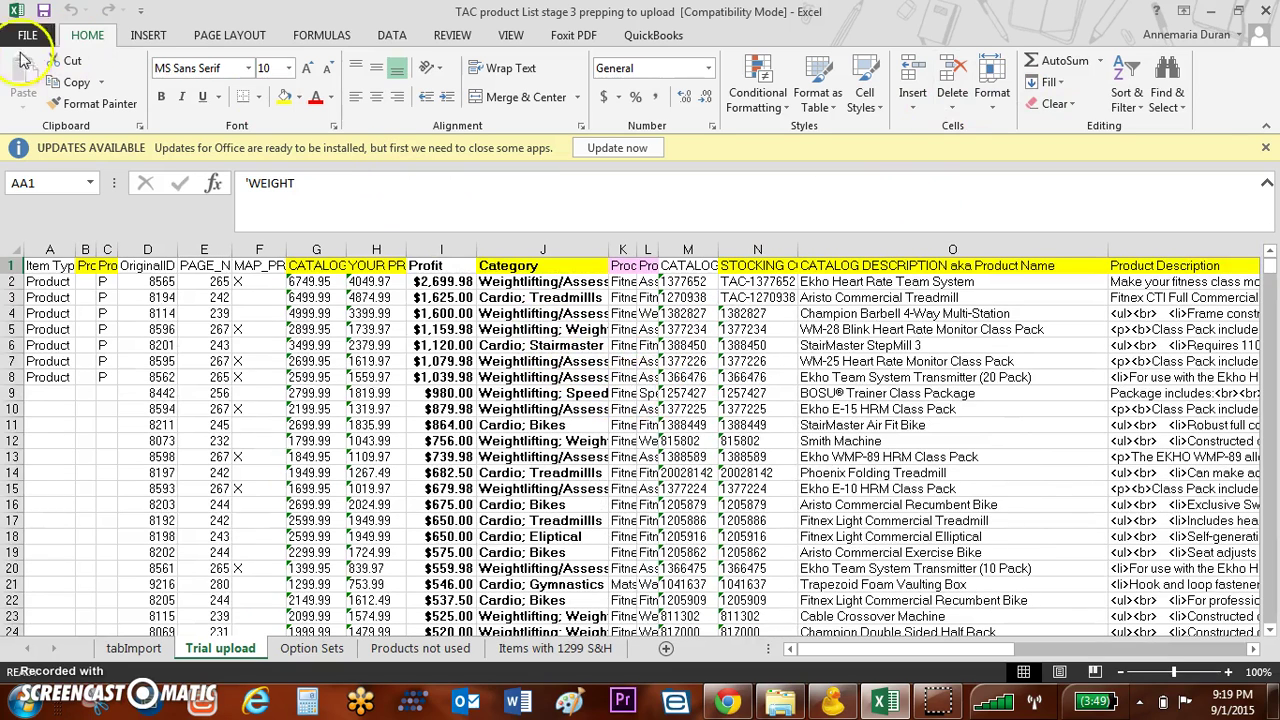
{"action": "left_click", "coordinate": [28, 36]}
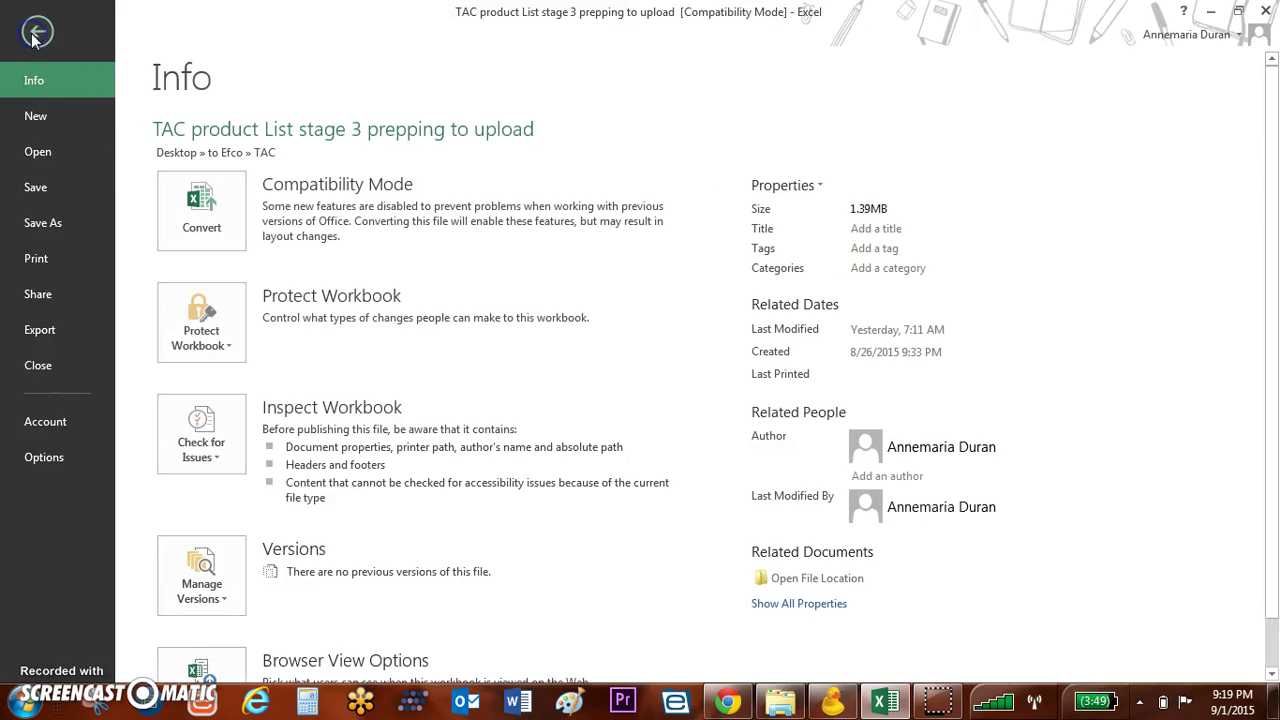
{"action": "left_click", "coordinate": [68, 221]}
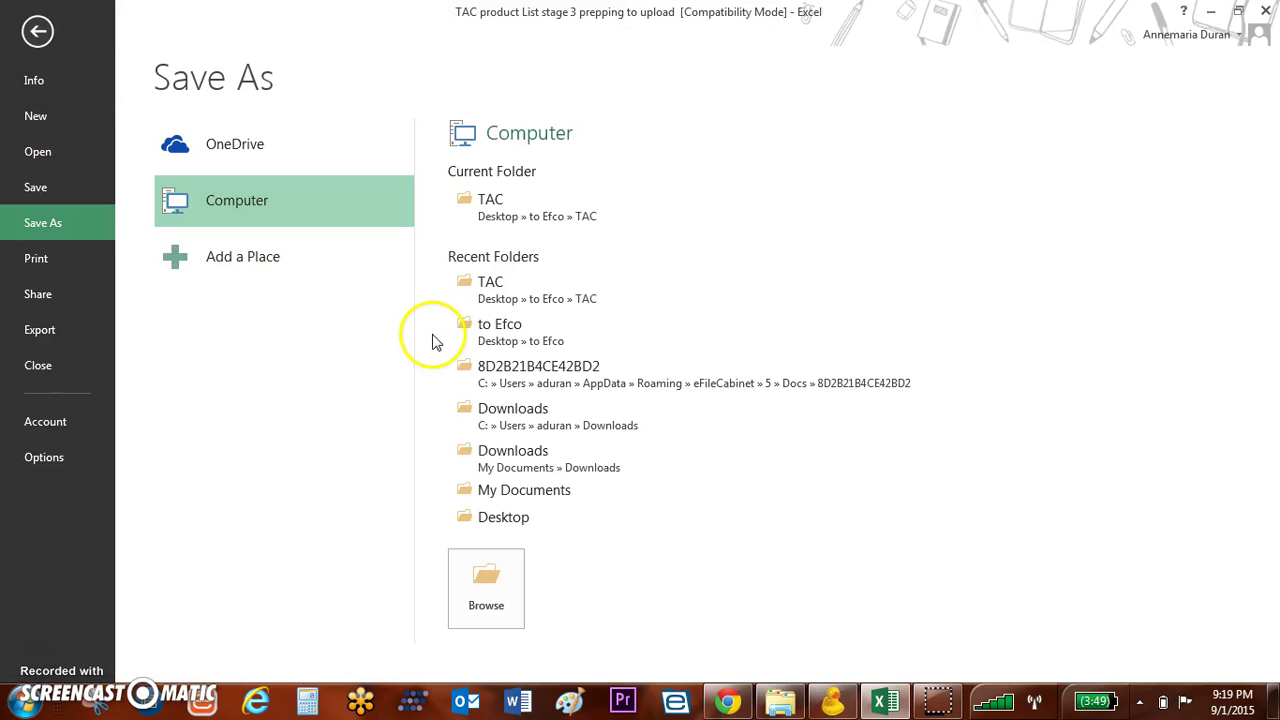
{"action": "left_click", "coordinate": [503, 218]}
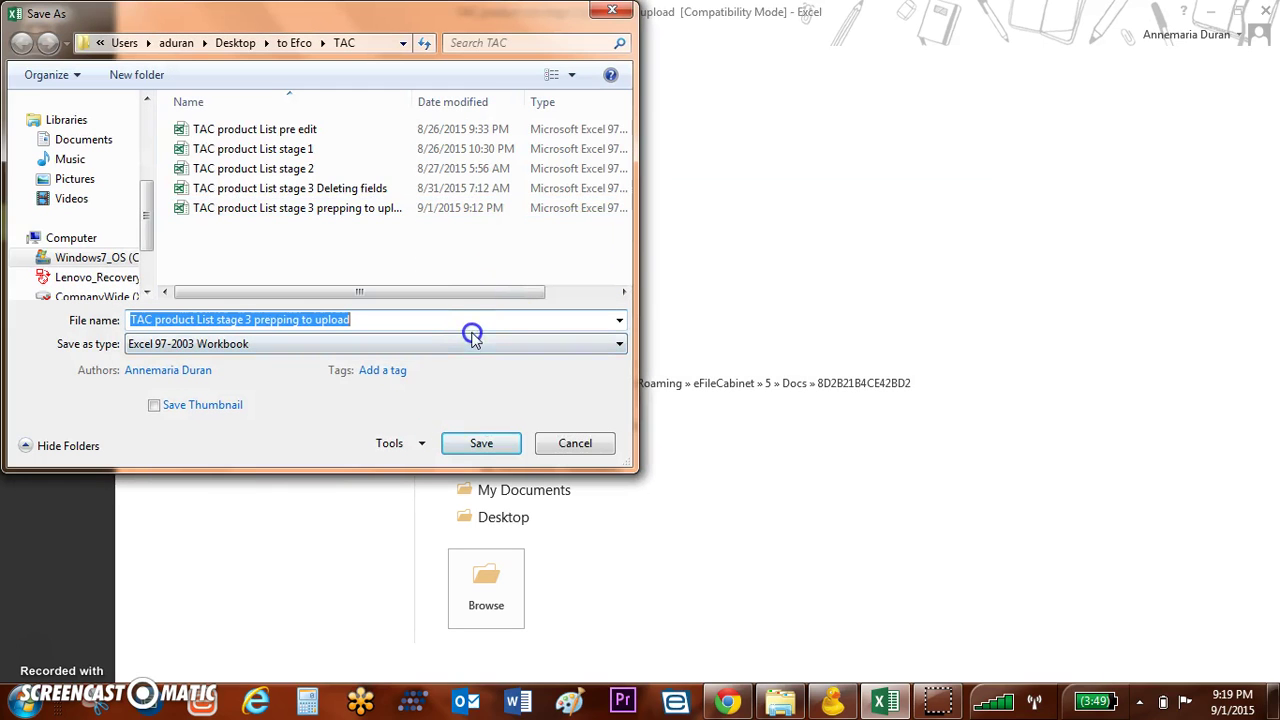
{"action": "left_click", "coordinate": [474, 341]}
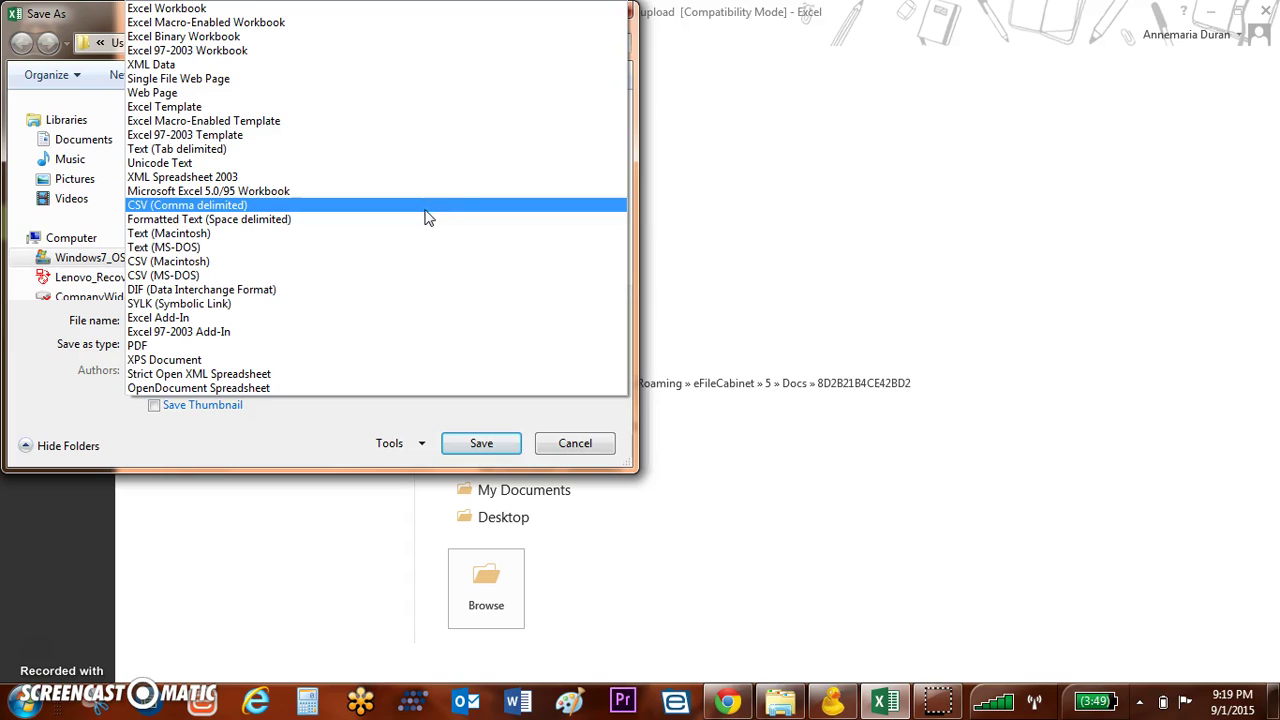
{"action": "left_click_drag", "start_coordinate": [318, 262], "coordinate": [325, 210]}
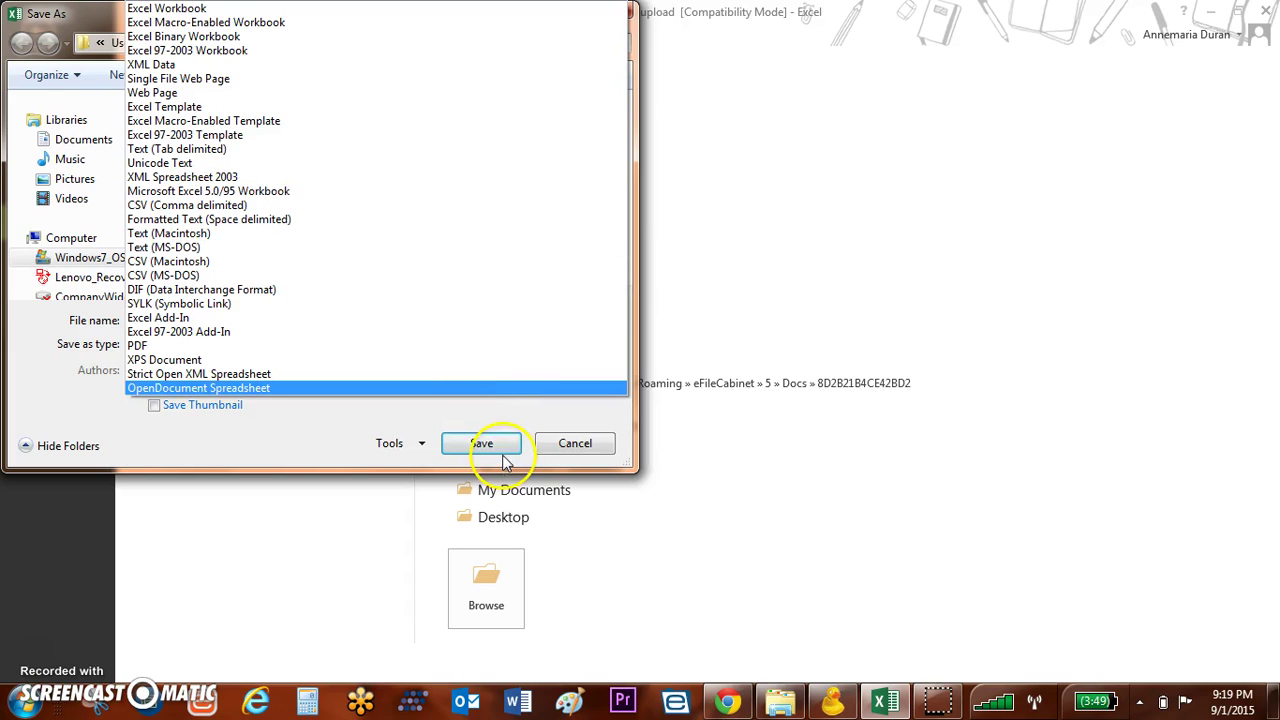
Step: Go from 'to Efco' into the TAC folder and widen the Name column to show full file names
{"action": "left_click", "coordinate": [780, 703]}
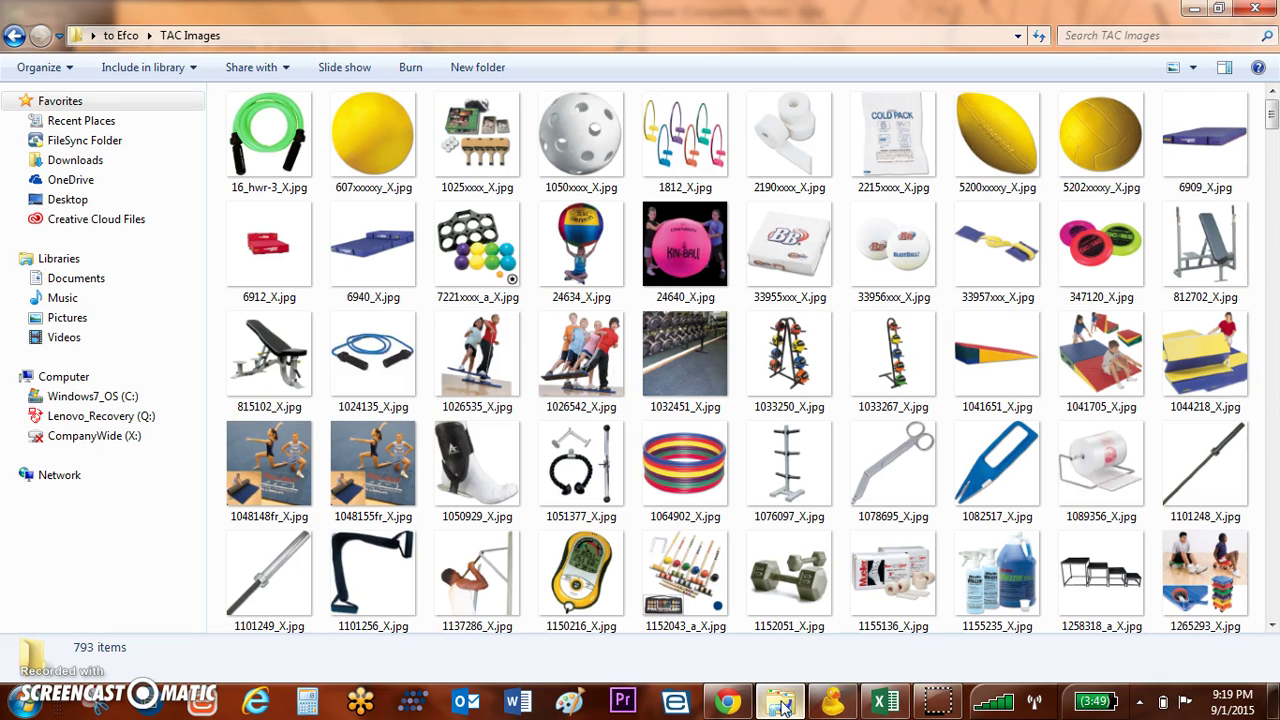
{"action": "left_click", "coordinate": [16, 36]}
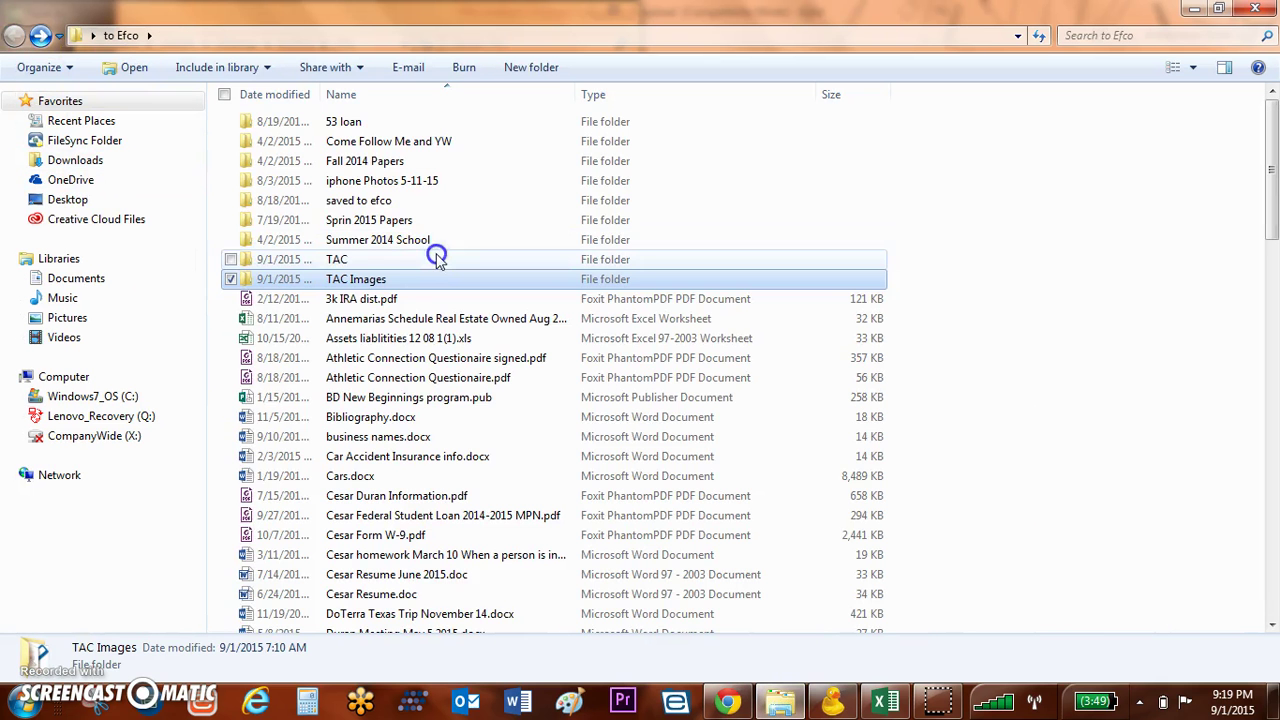
{"action": "double_click", "coordinate": [352, 260]}
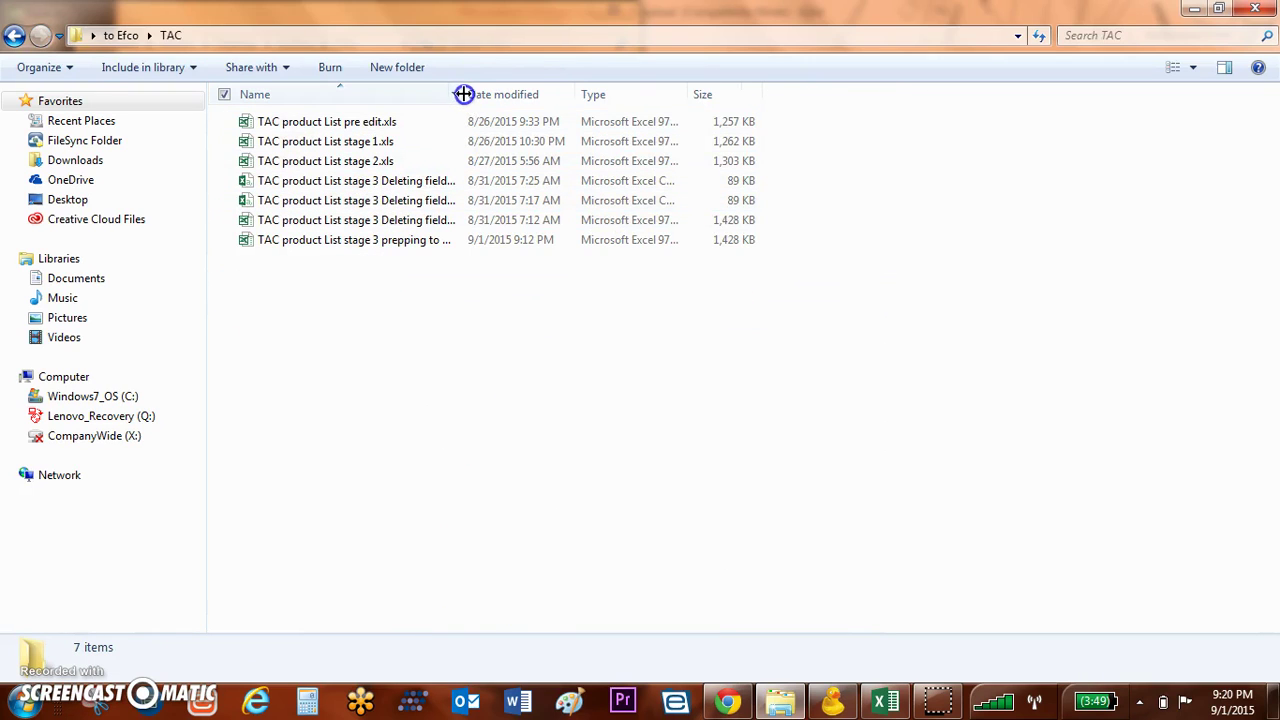
{"action": "left_click_drag", "start_coordinate": [463, 94], "coordinate": [564, 94]}
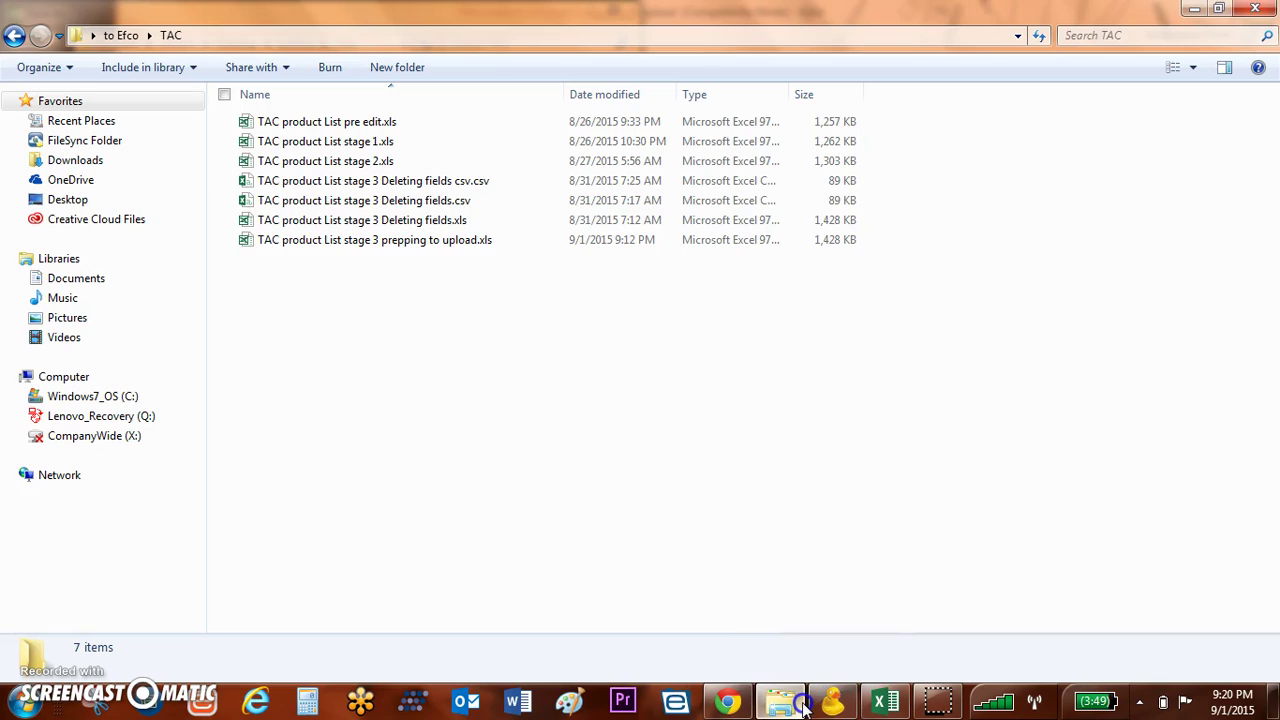
{"action": "mouse_move", "coordinate": [803, 707]}
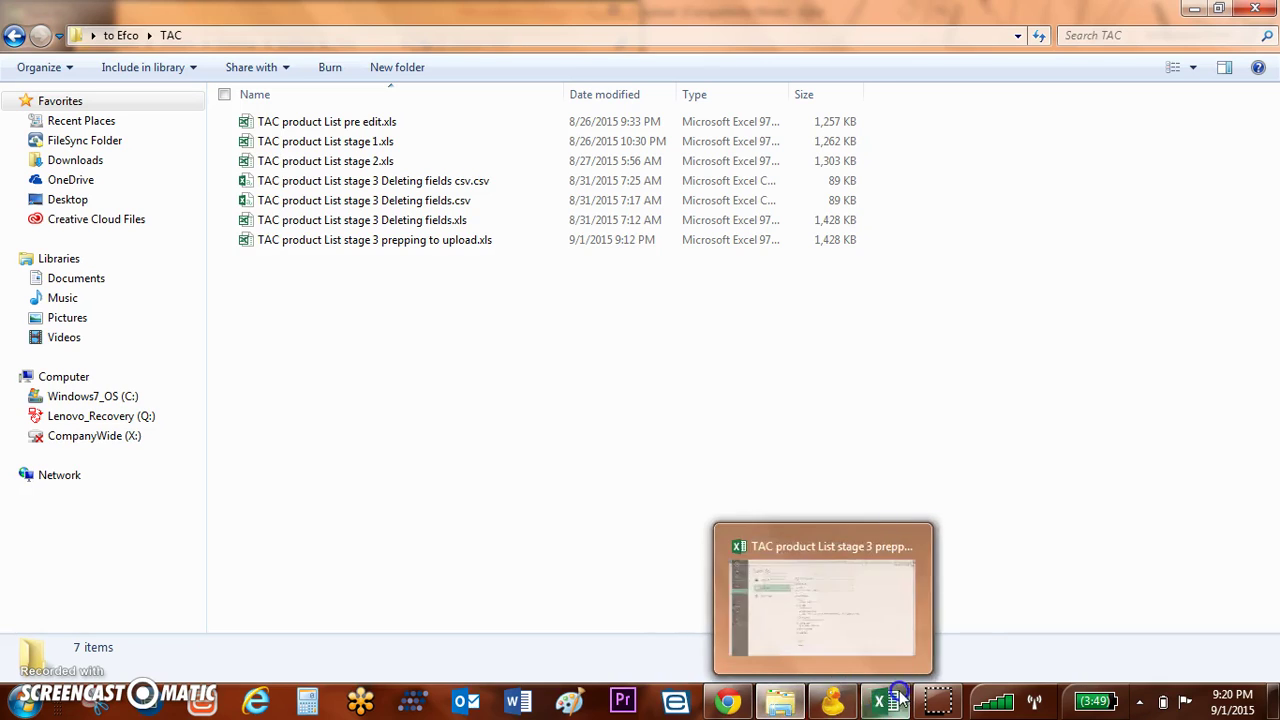
Step: Scroll the Healthyexercize dashboard's setup steps, then close Excel's Save As dialog
{"action": "left_click", "coordinate": [748, 708]}
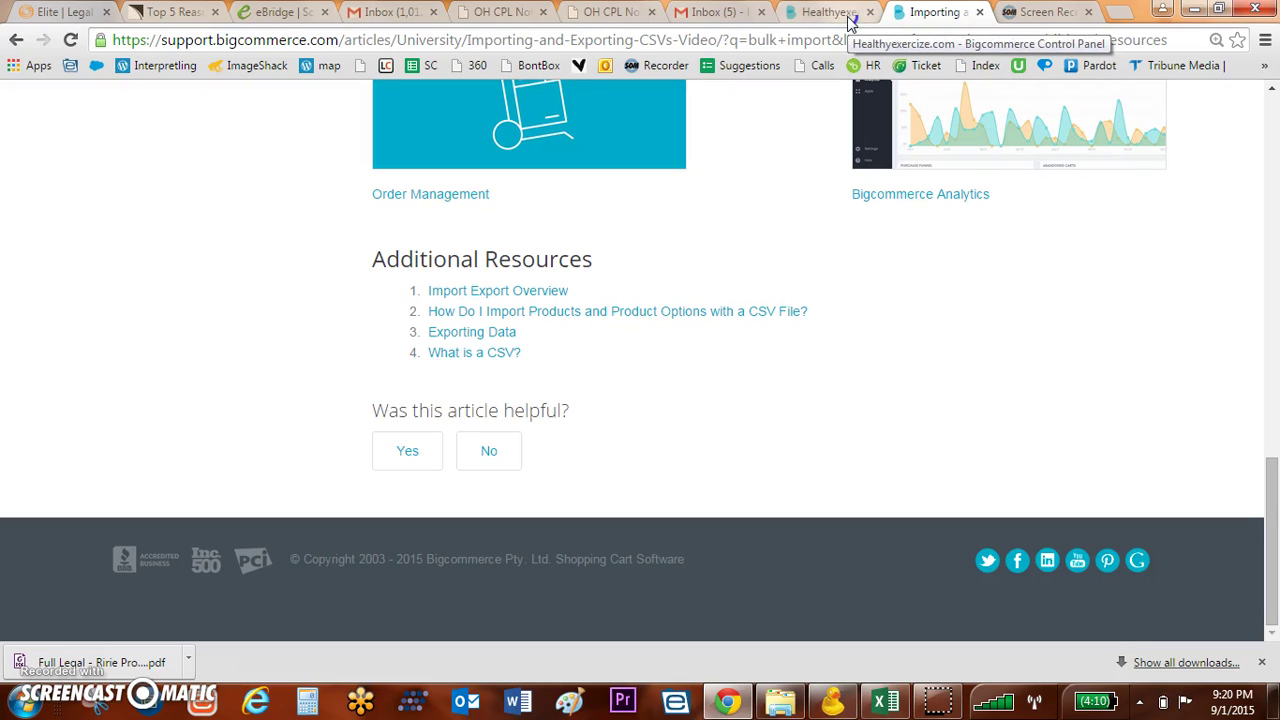
{"action": "left_click", "coordinate": [840, 14]}
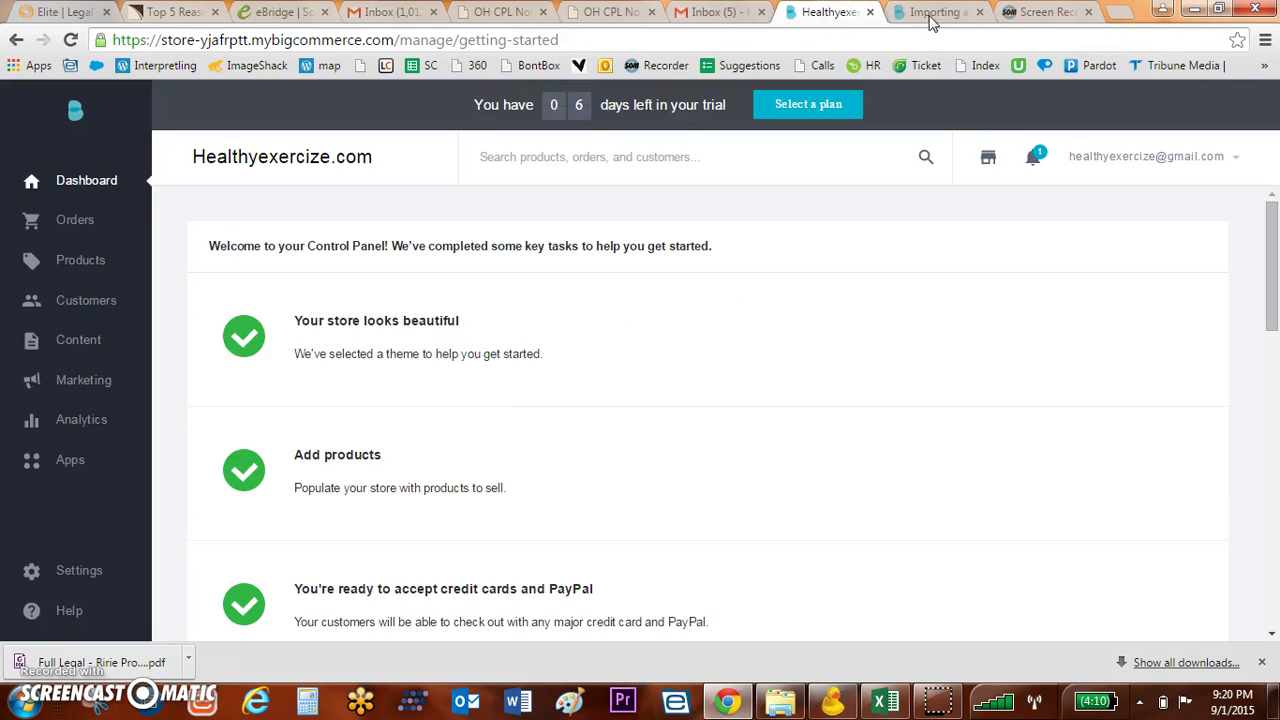
{"action": "left_click_drag", "start_coordinate": [1275, 291], "coordinate": [1274, 337]}
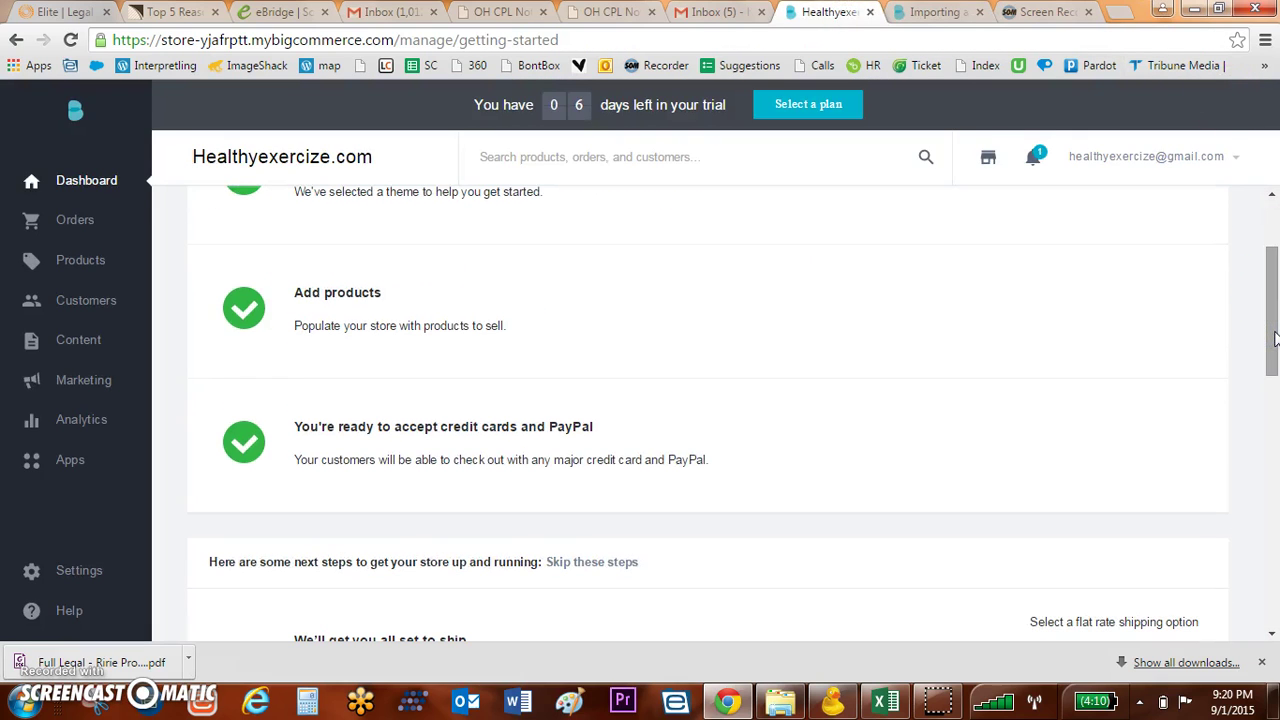
{"action": "left_click", "coordinate": [885, 701]}
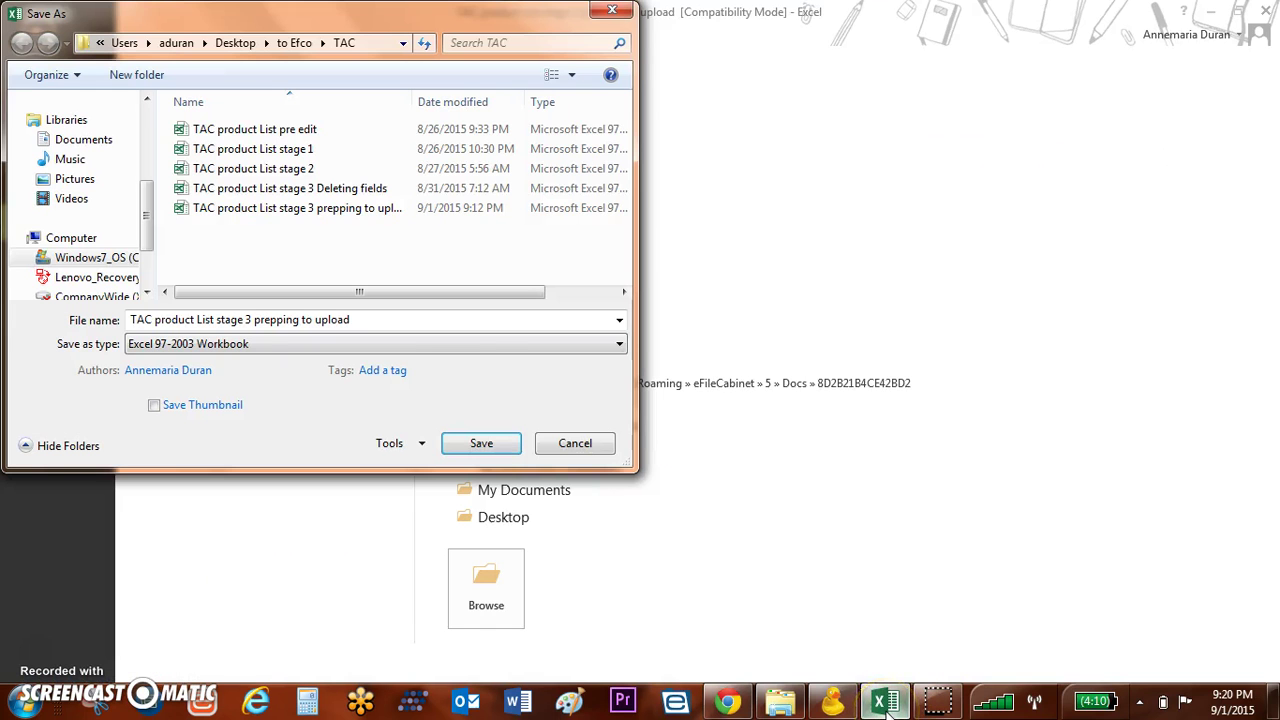
{"action": "left_click", "coordinate": [612, 10]}
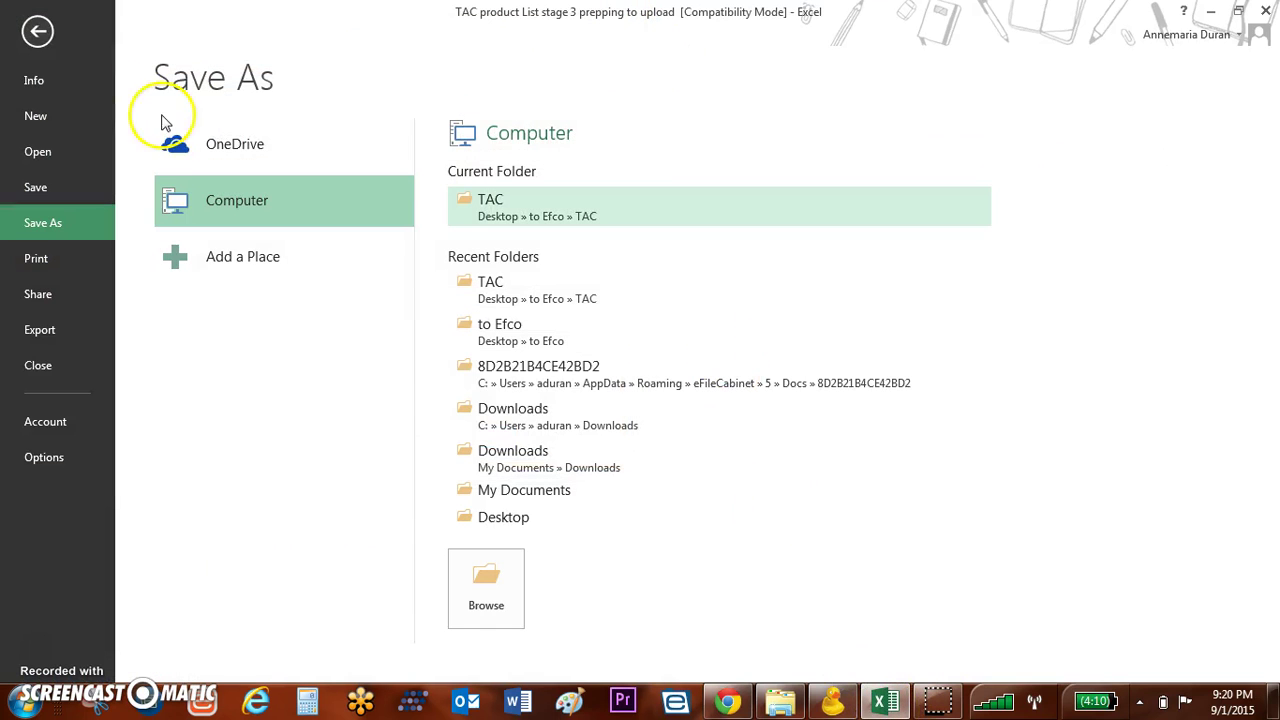
Step: Leave the Save As page and inspect image file names in column Y, cells Y2 and Y4
{"action": "left_click", "coordinate": [33, 36]}
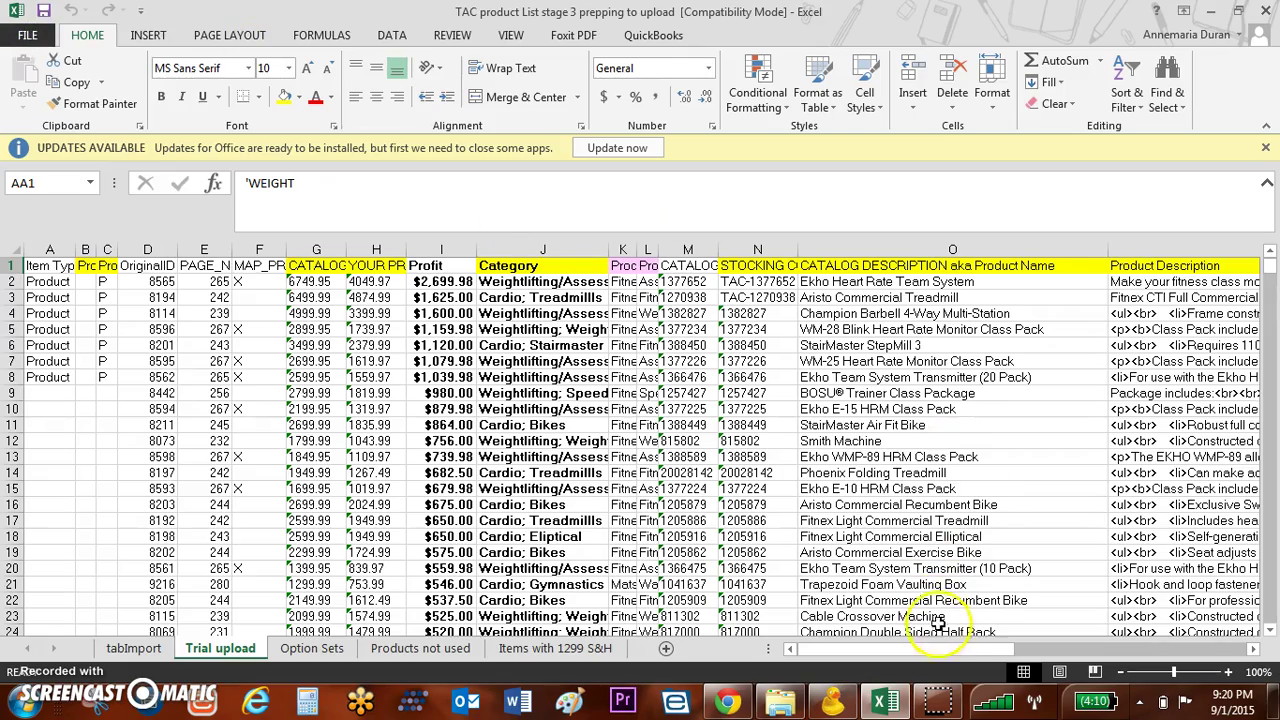
{"action": "left_click_drag", "start_coordinate": [940, 648], "coordinate": [1115, 632]}
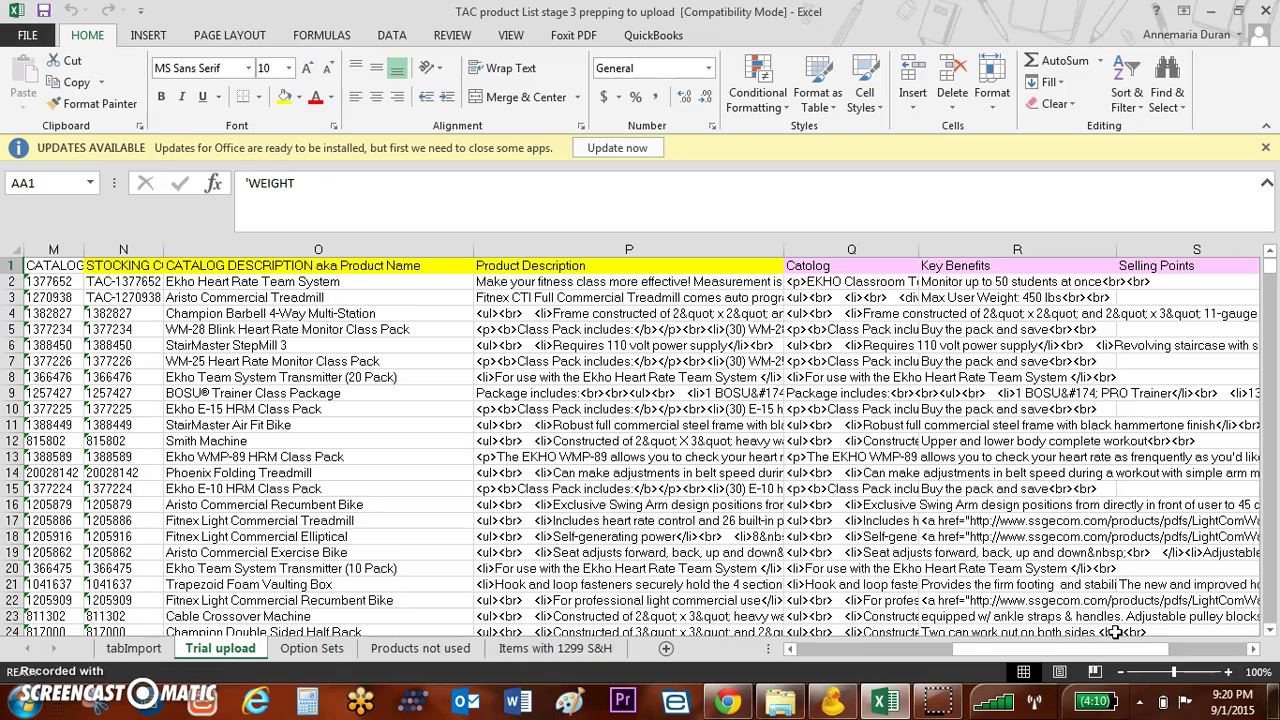
{"action": "left_click_drag", "start_coordinate": [1122, 649], "coordinate": [1170, 614]}
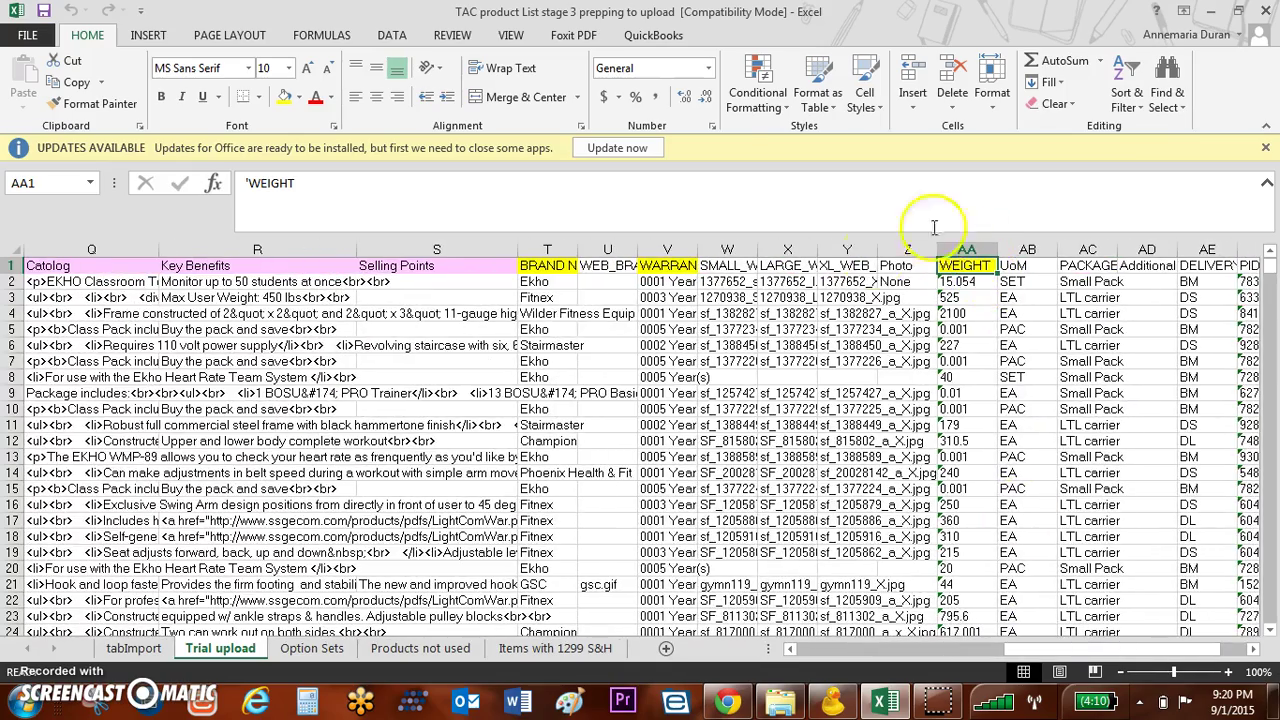
{"action": "left_click", "coordinate": [852, 249]}
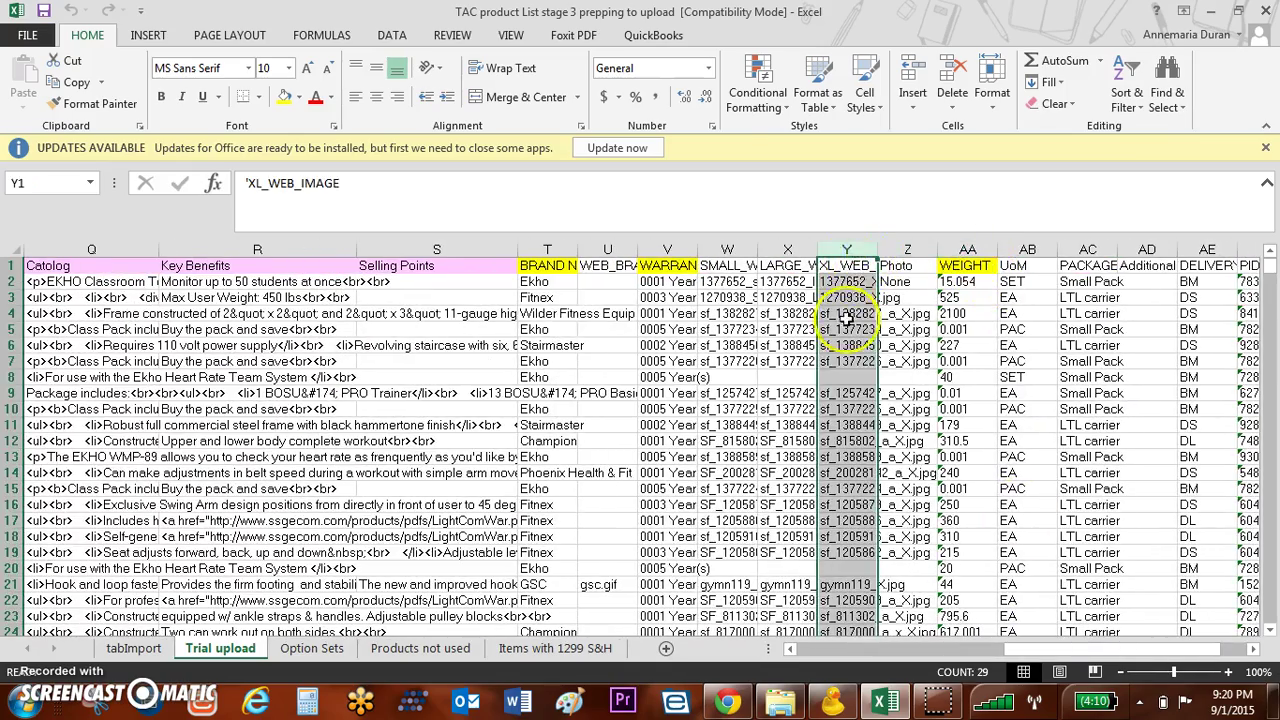
{"action": "left_click", "coordinate": [848, 284]}
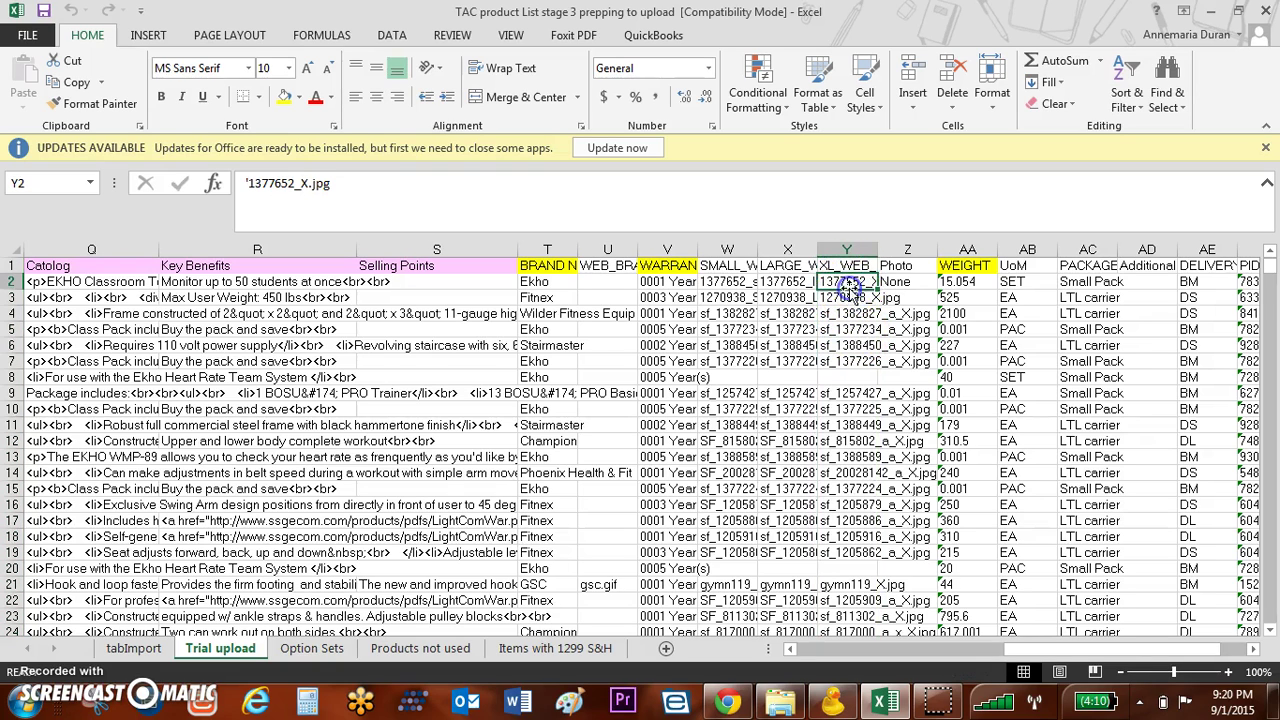
{"action": "left_click", "coordinate": [858, 313]}
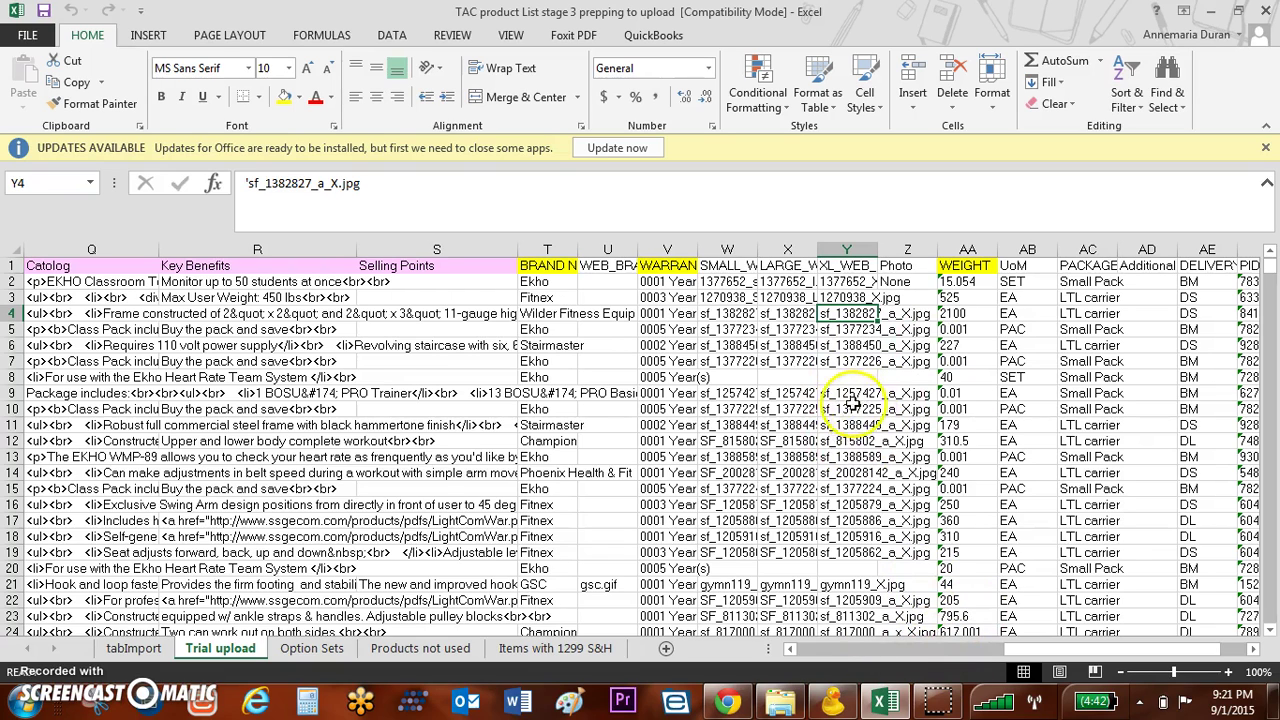
Step: Open Server Settings > File Access (WebDAV) and download the Cyberduck Connection File
{"action": "left_click", "coordinate": [728, 702]}
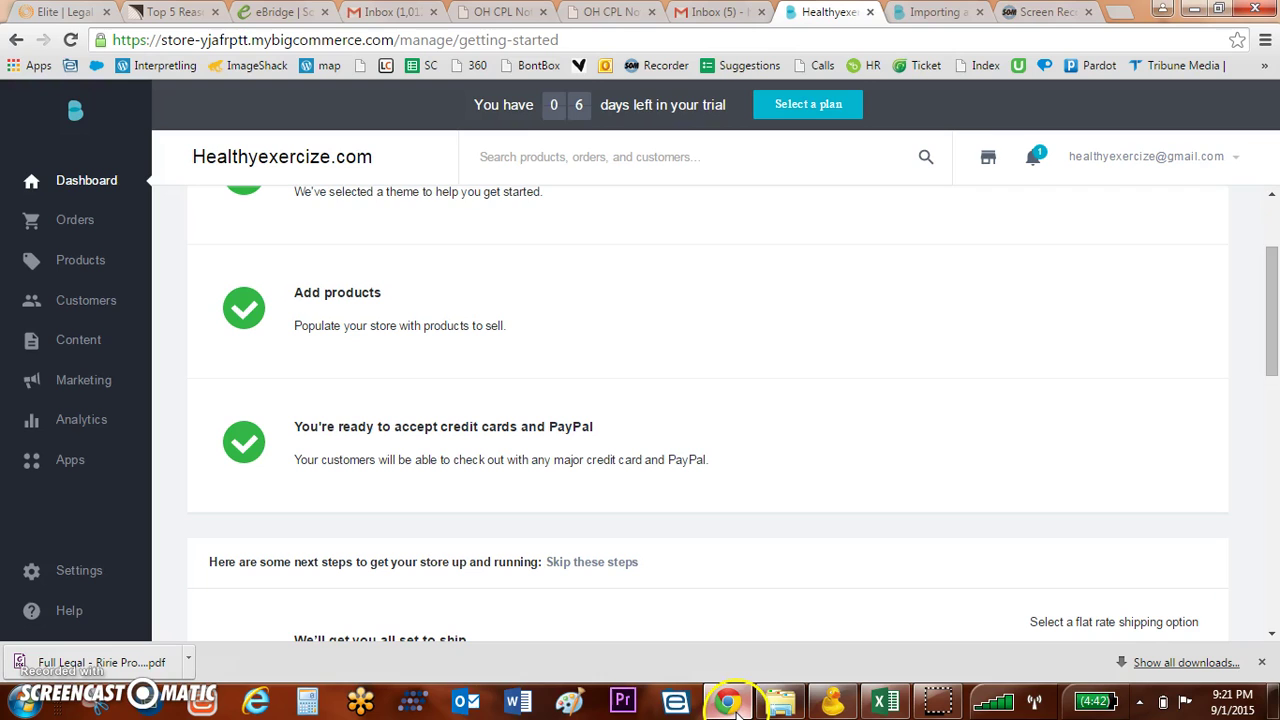
{"action": "left_click", "coordinate": [74, 610]}
{"action": "left_click", "coordinate": [94, 572]}
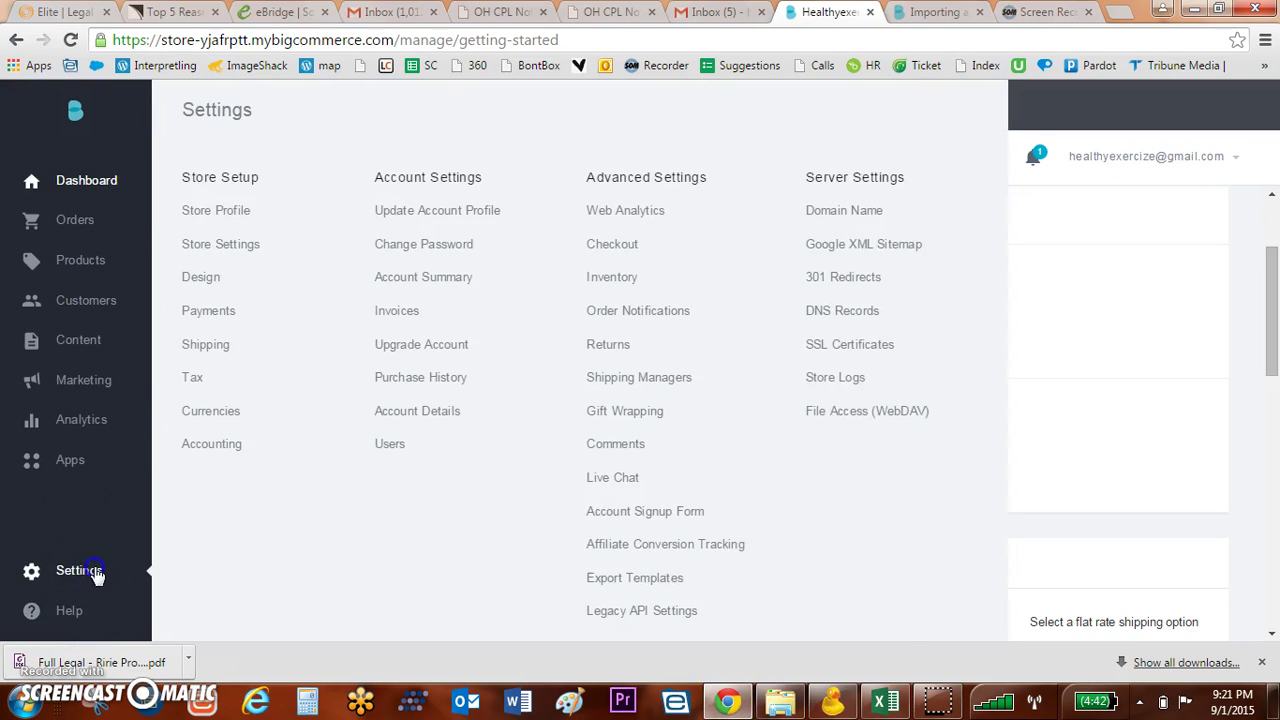
{"action": "left_click", "coordinate": [898, 413]}
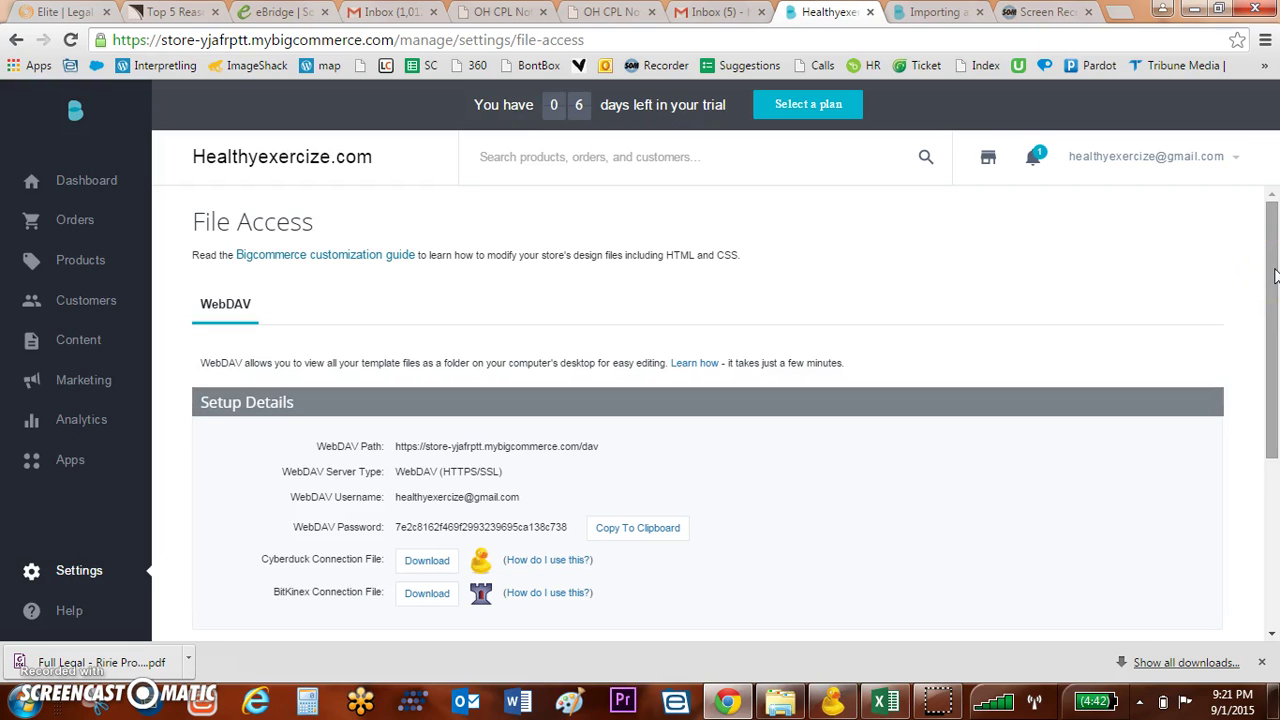
{"action": "left_click_drag", "start_coordinate": [1274, 276], "coordinate": [1270, 378]}
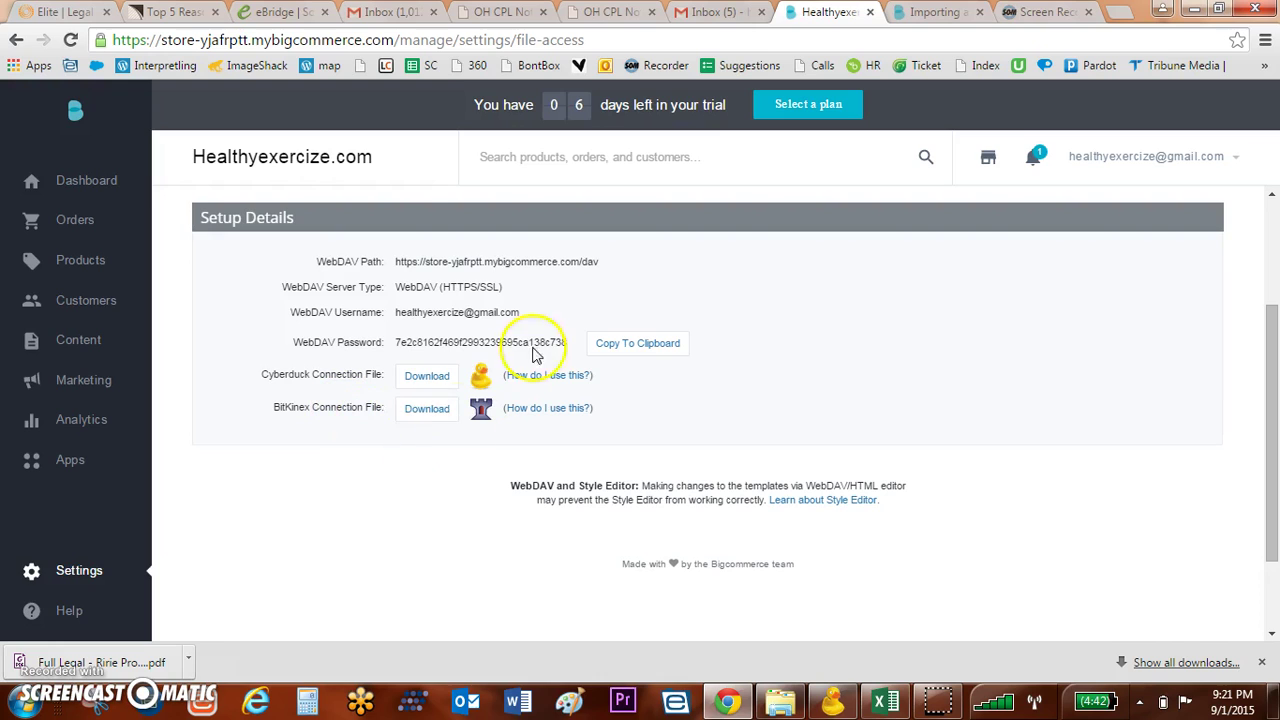
{"action": "left_click", "coordinate": [474, 385]}
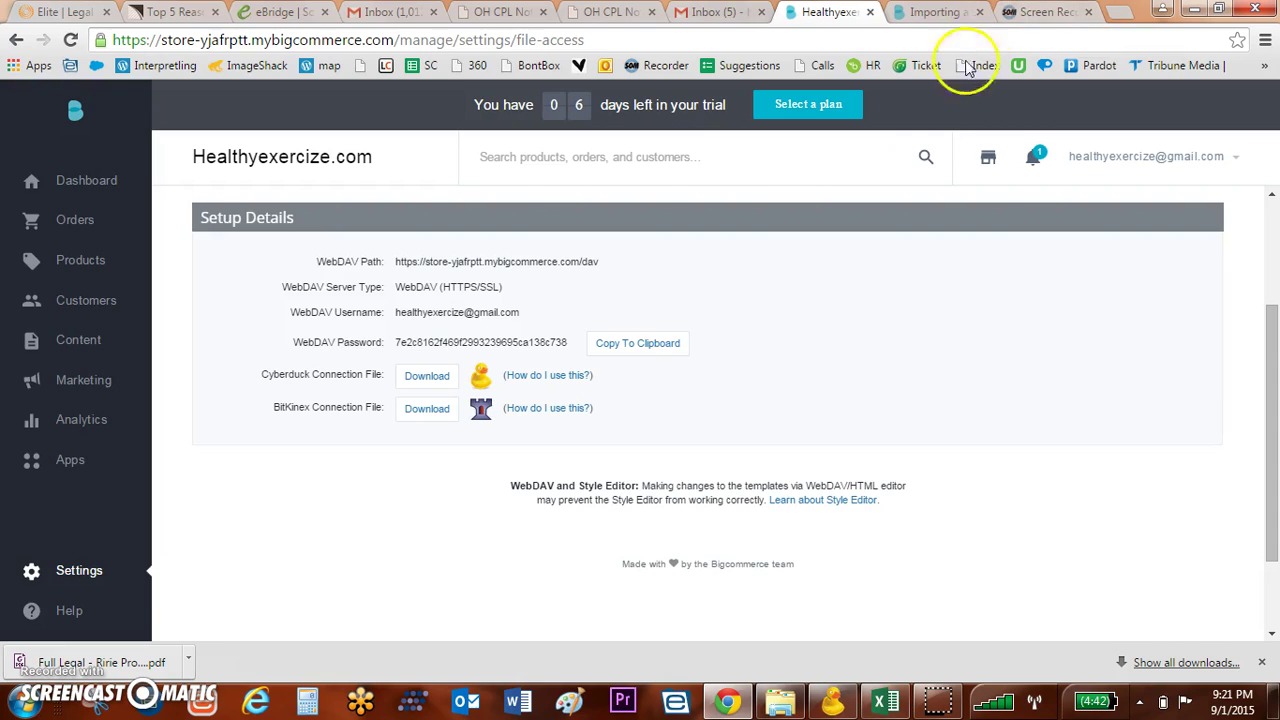
{"action": "left_click", "coordinate": [62, 612]}
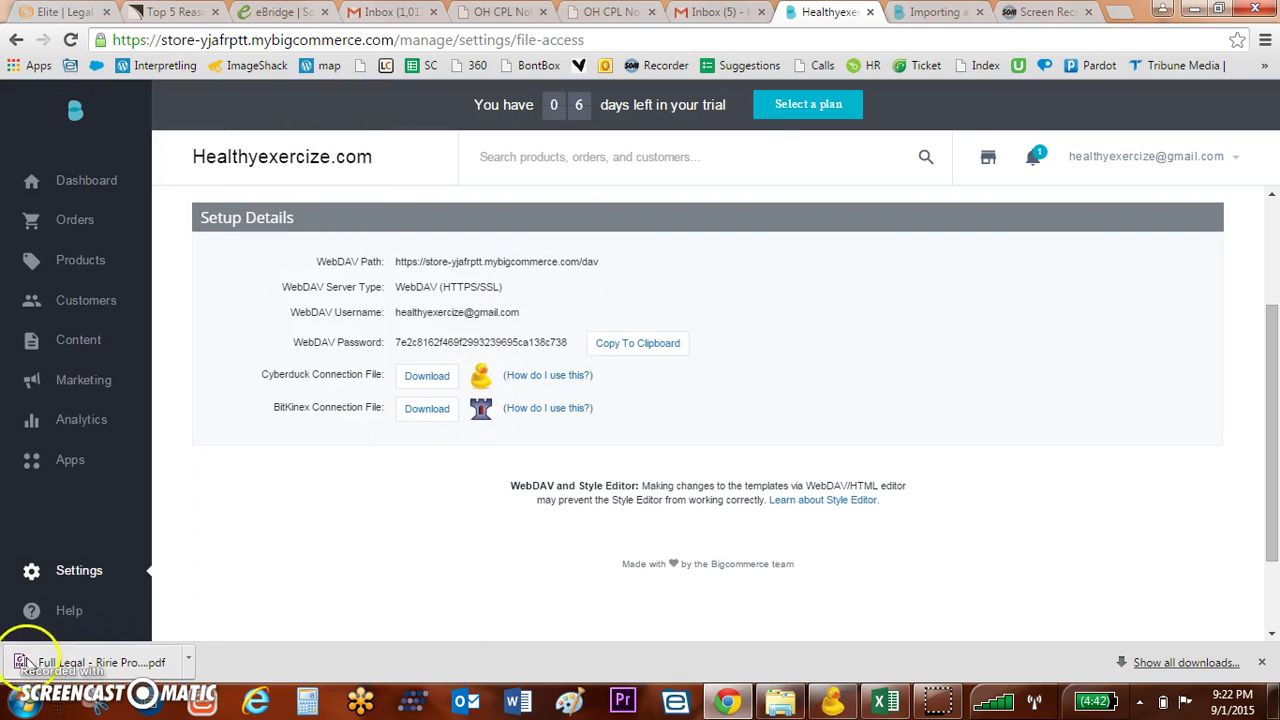
Step: Read the CyberDuck article's Single-click Login section, then switch to the Cyberduck window
{"action": "key", "text": "ctrl+Tab"}
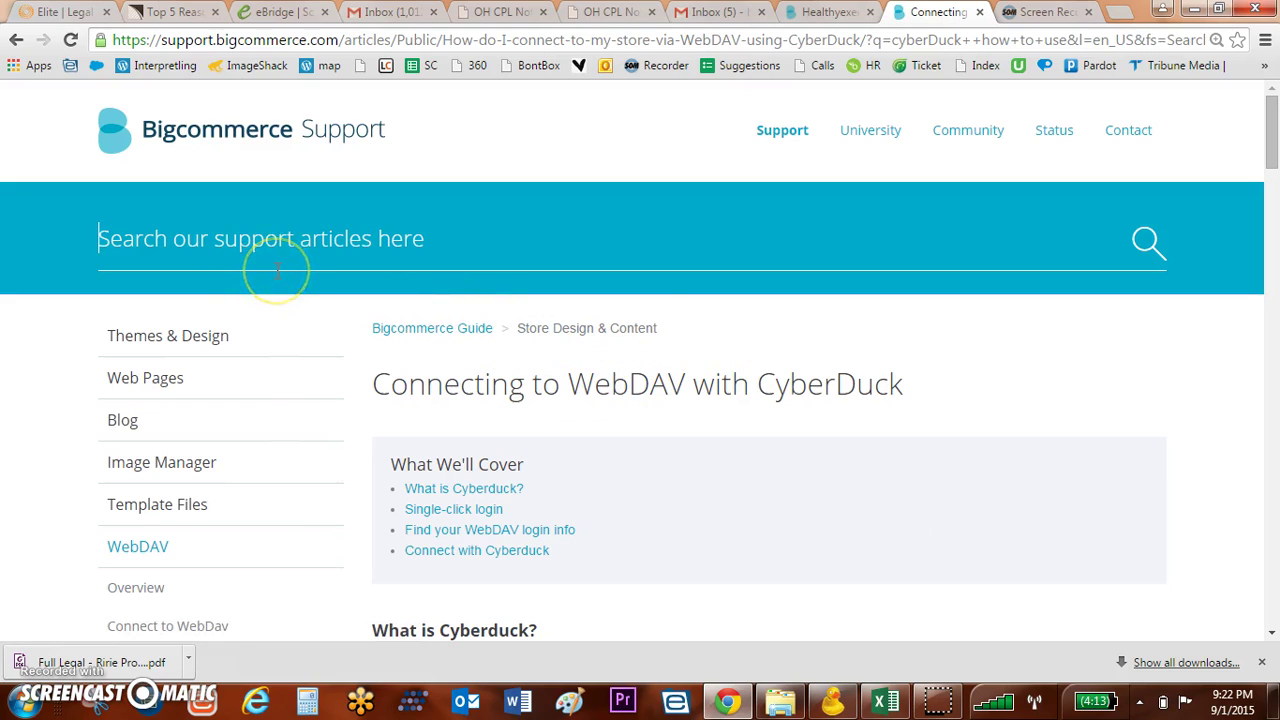
{"action": "type", "text": "cy"}
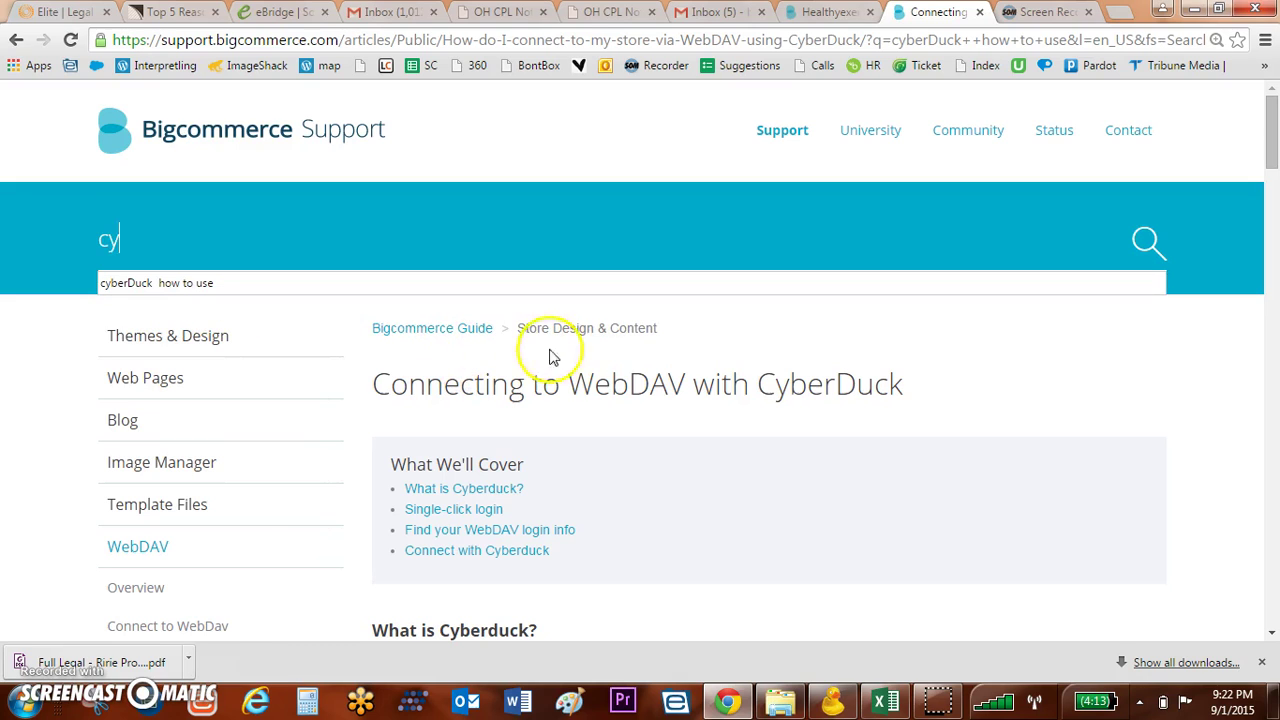
{"action": "left_click", "coordinate": [1024, 330]}
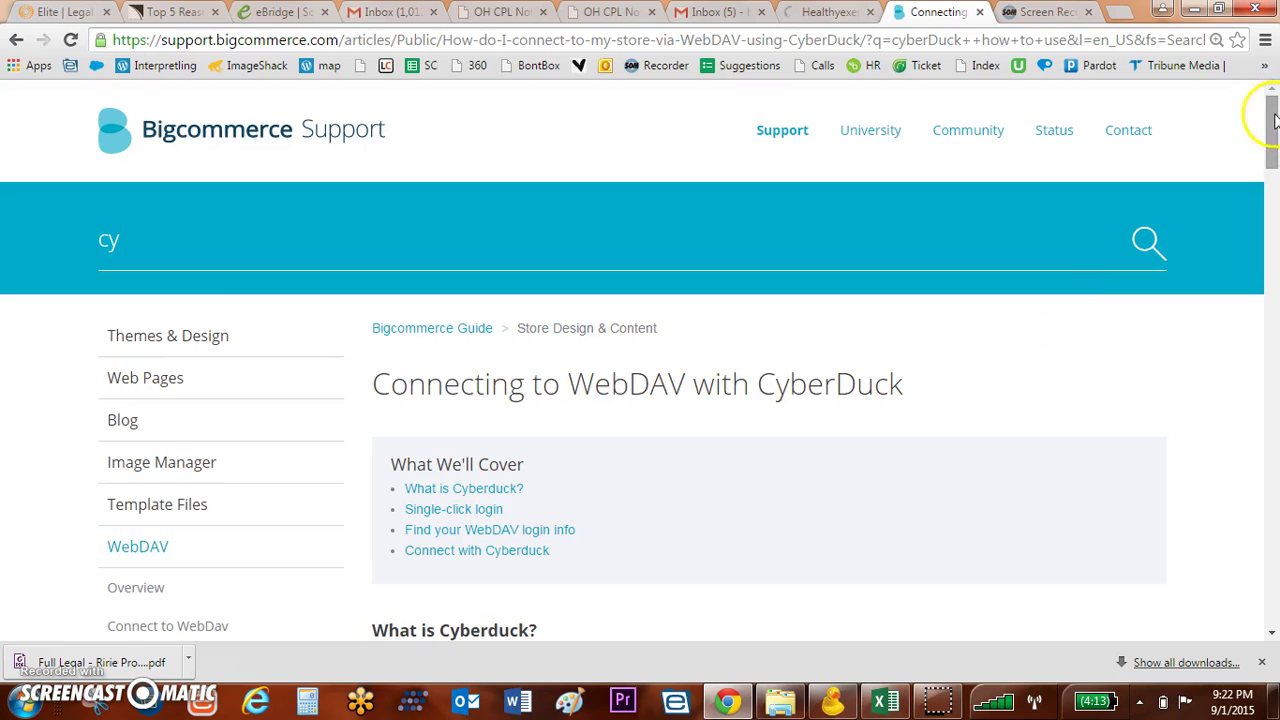
{"action": "left_click_drag", "start_coordinate": [1272, 120], "coordinate": [1274, 207]}
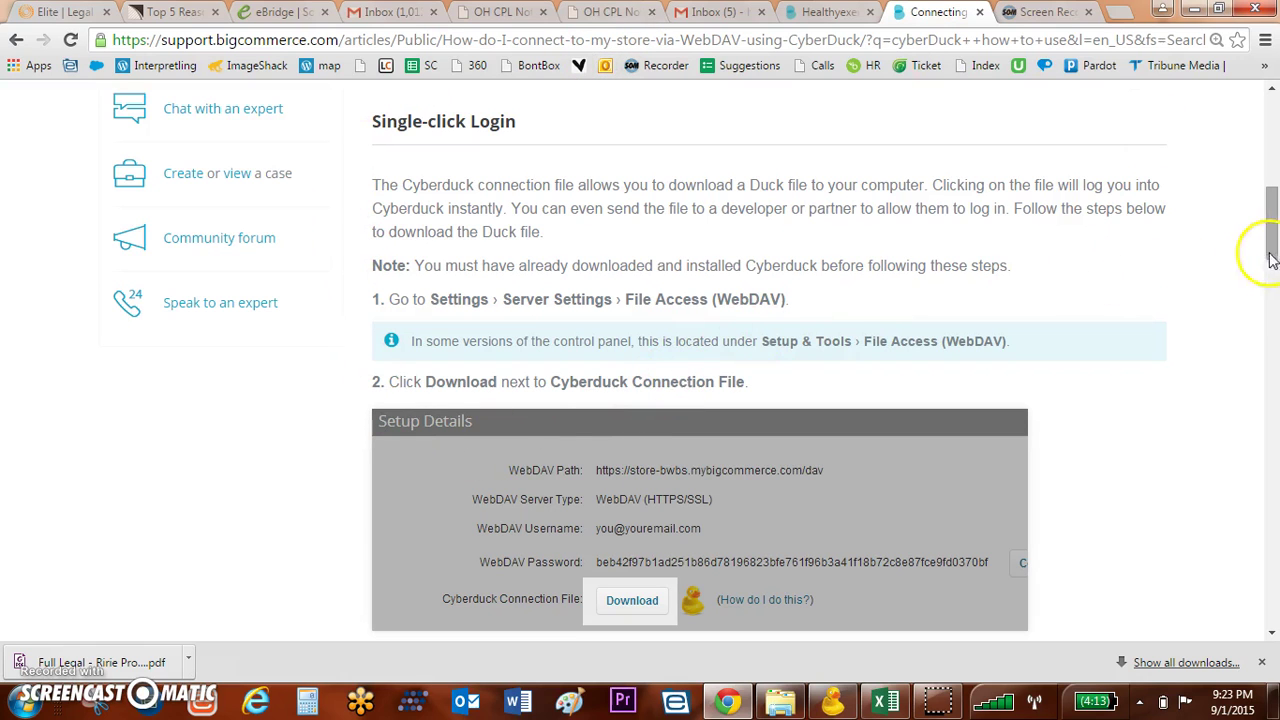
{"action": "left_click_drag", "start_coordinate": [1270, 249], "coordinate": [1275, 213]}
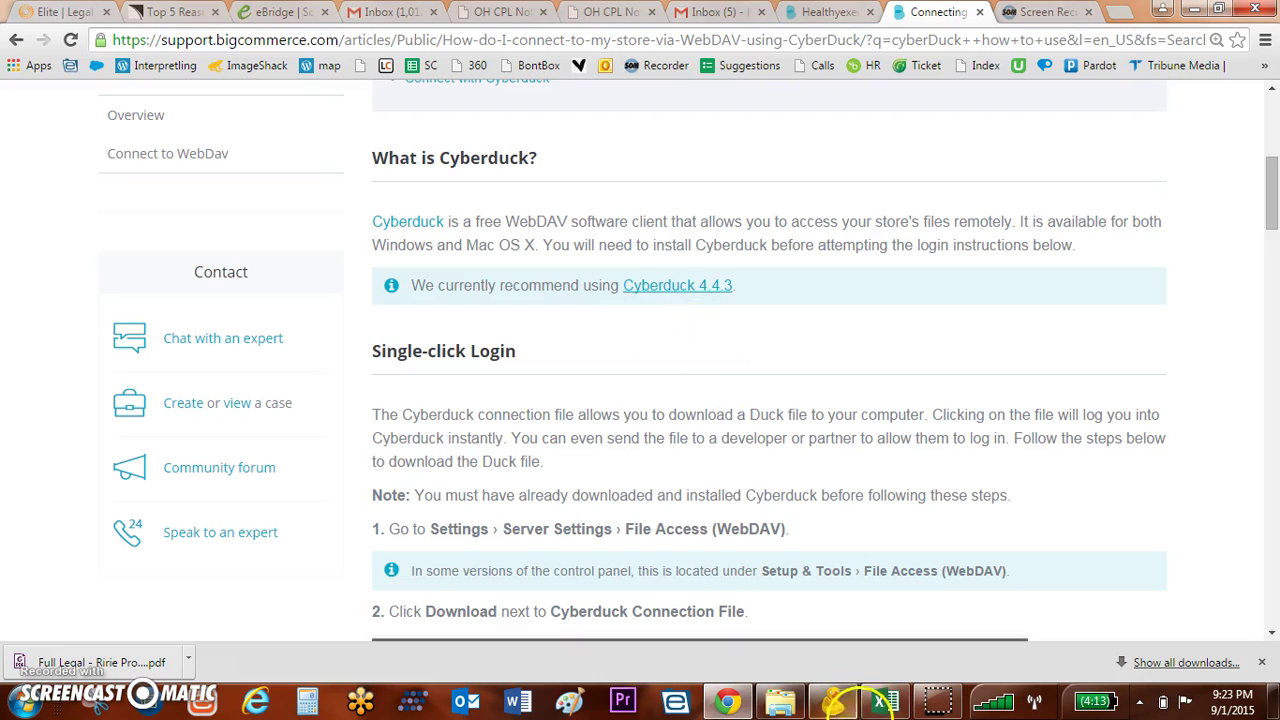
{"action": "left_click", "coordinate": [834, 703]}
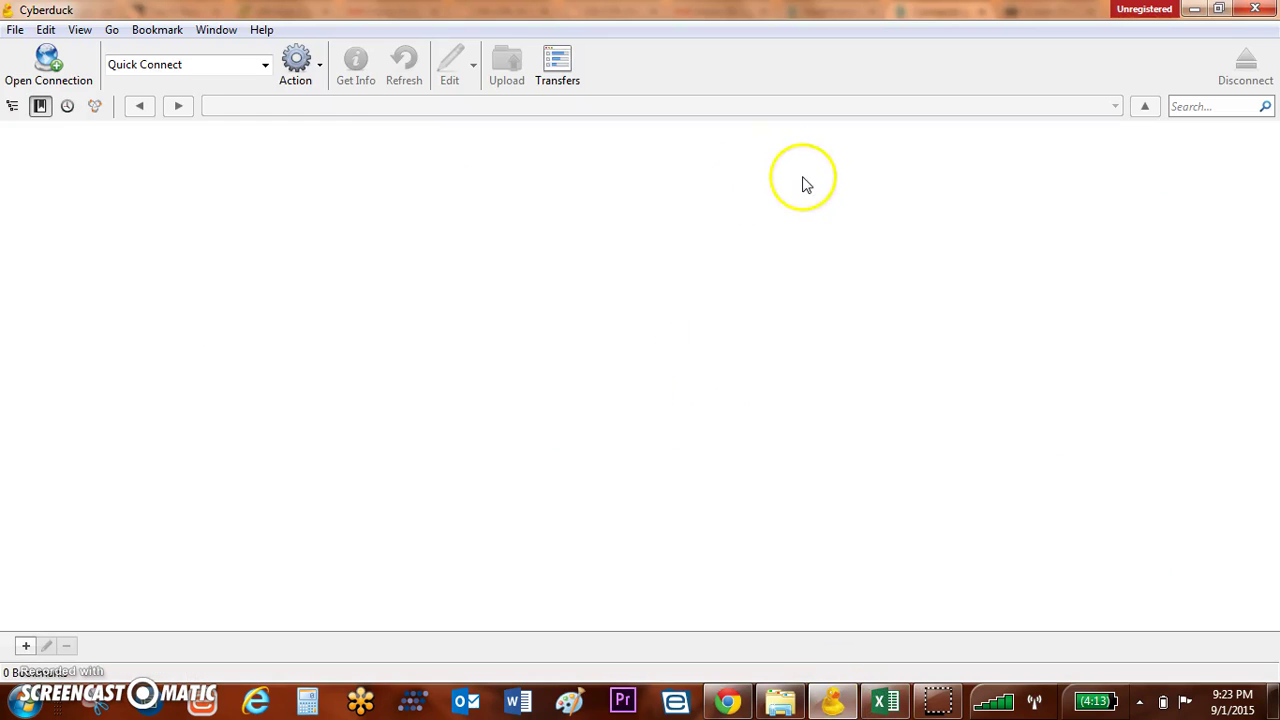
Step: Start a WebDAV (HTTP/SSL) connection in Cyberduck, checking the store's WebDAV settings for server details
{"action": "left_click", "coordinate": [60, 66]}
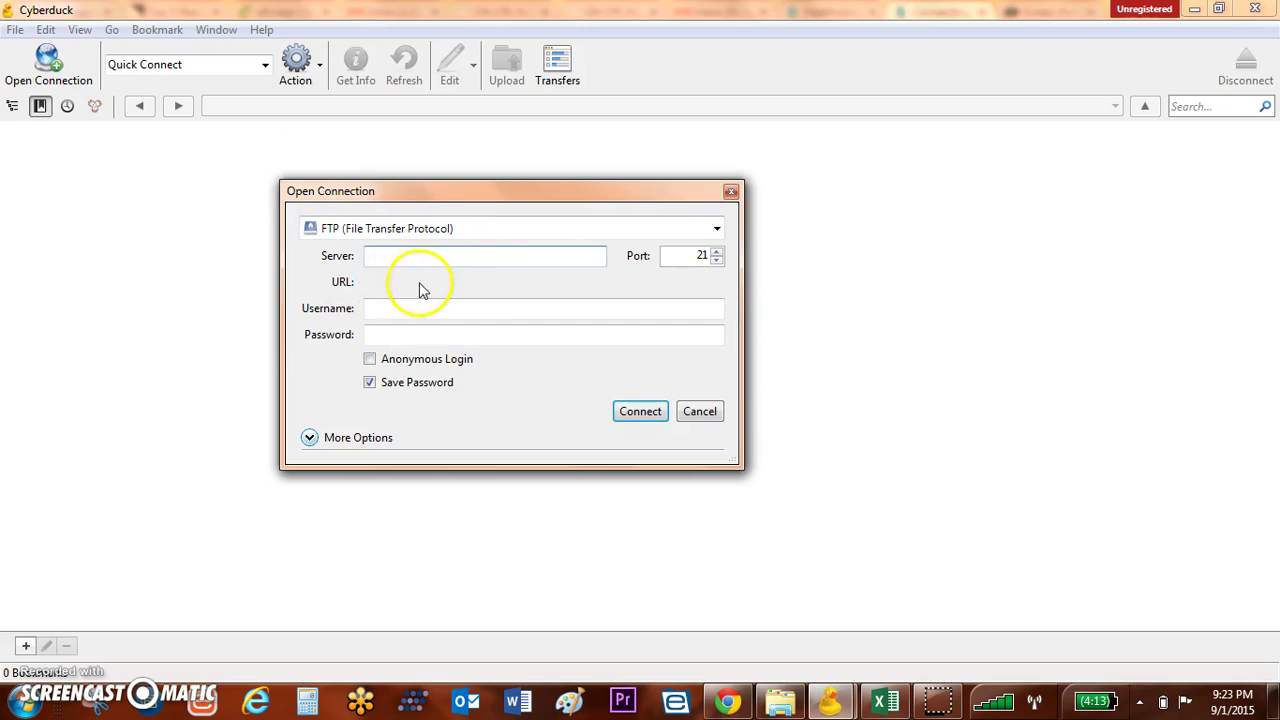
{"action": "left_click", "coordinate": [549, 228]}
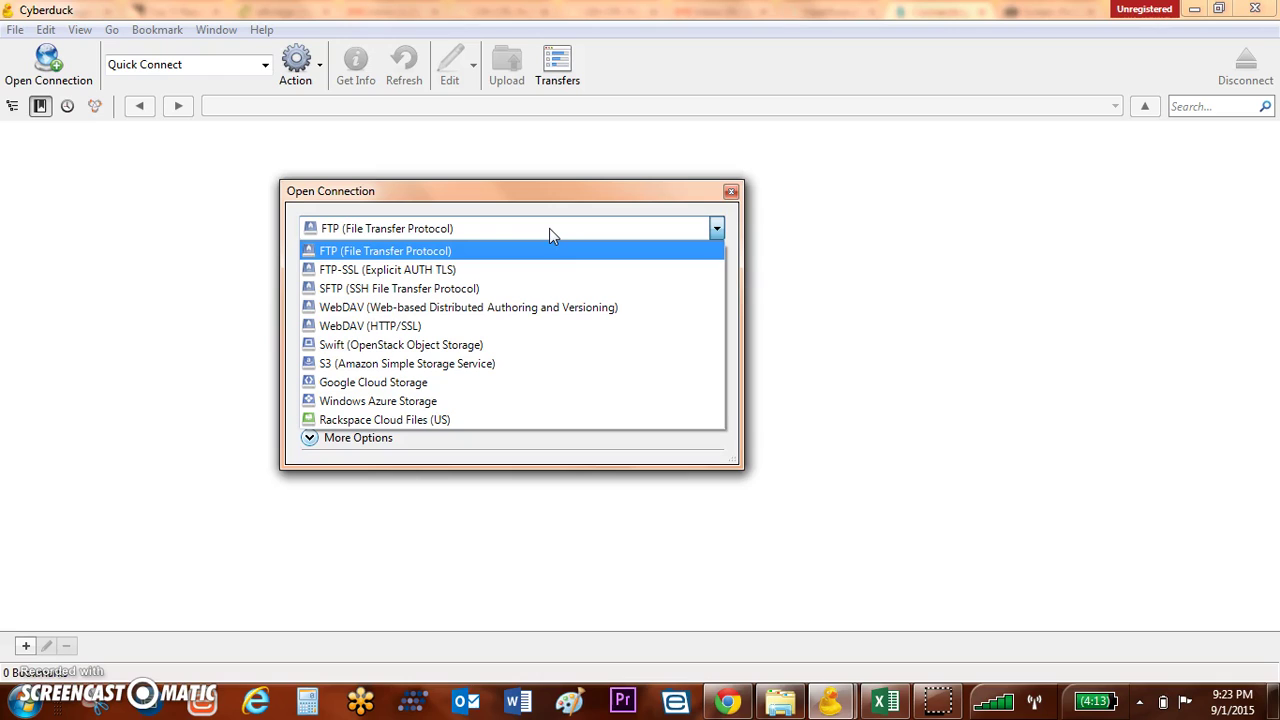
{"action": "left_click", "coordinate": [514, 326]}
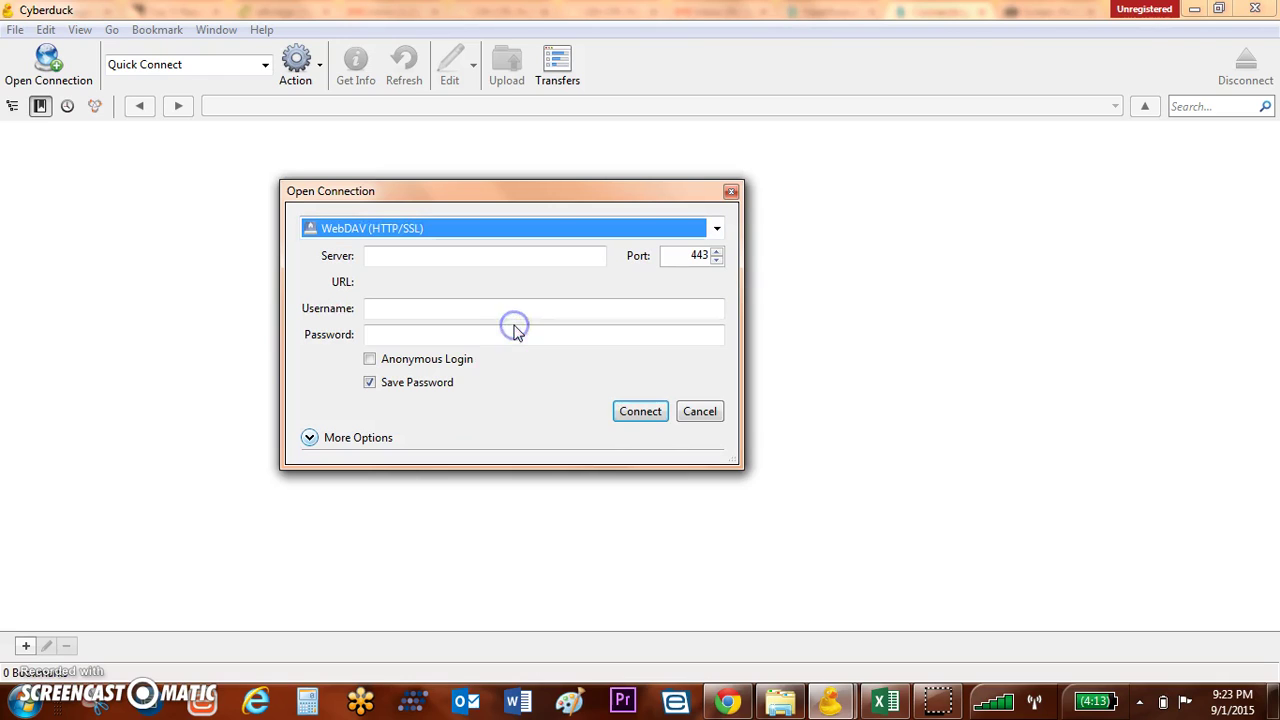
{"action": "left_click", "coordinate": [527, 256]}
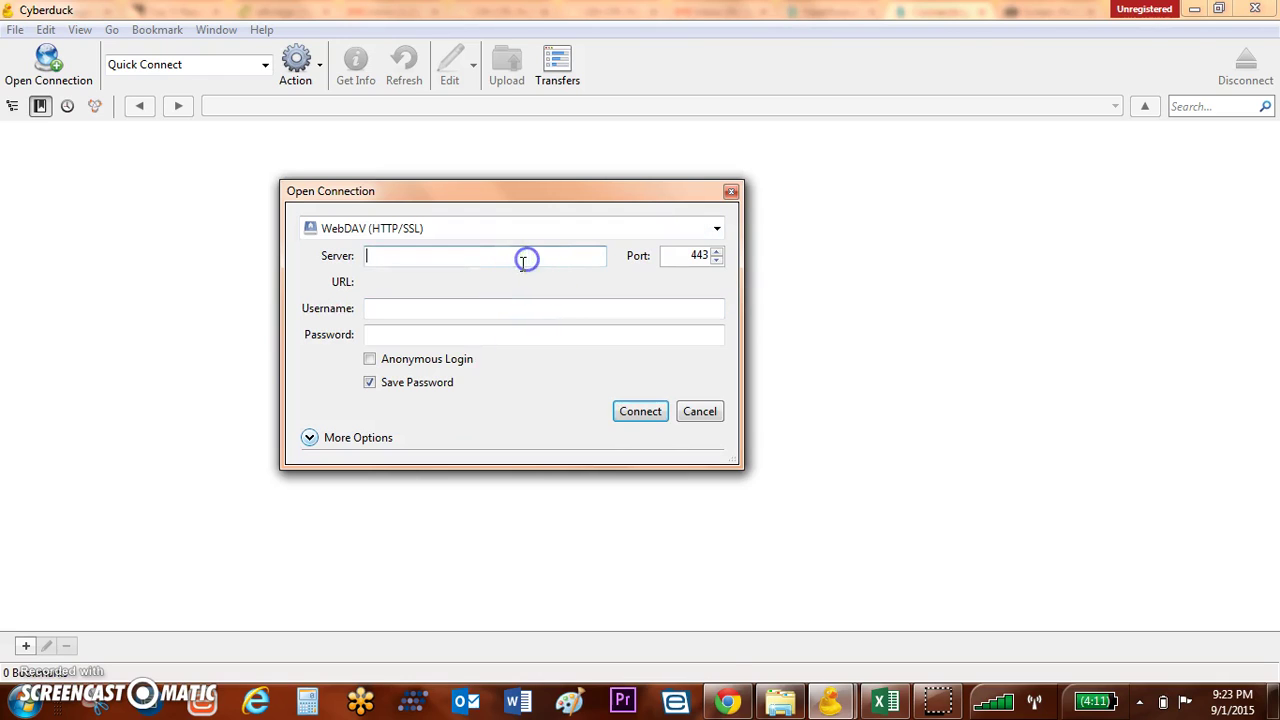
{"action": "left_click", "coordinate": [742, 704]}
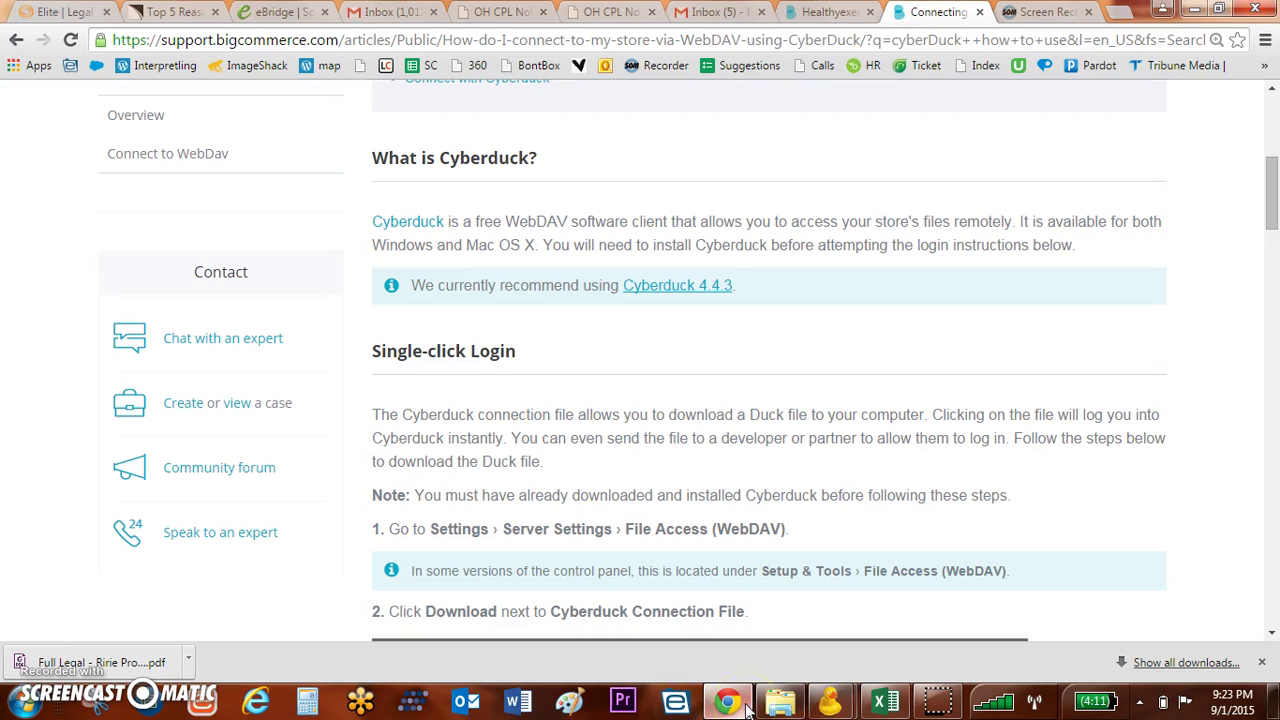
{"action": "left_click", "coordinate": [837, 17]}
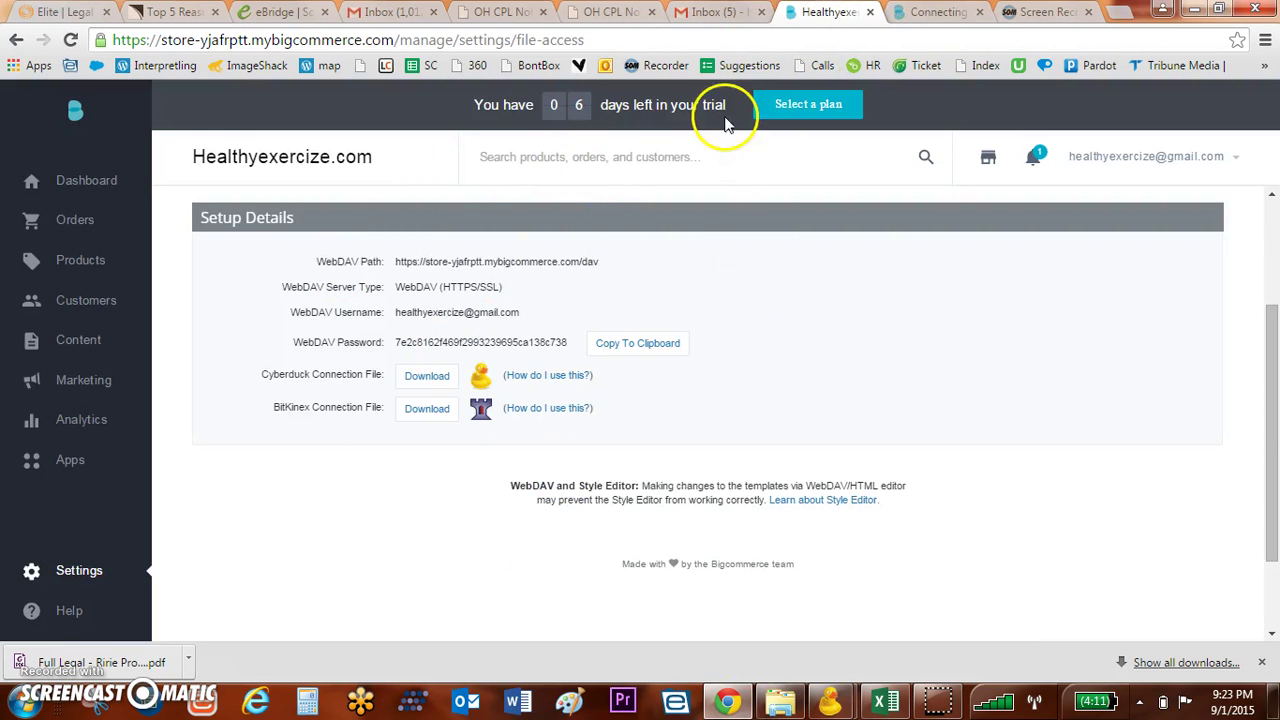
{"action": "left_click", "coordinate": [912, 16]}
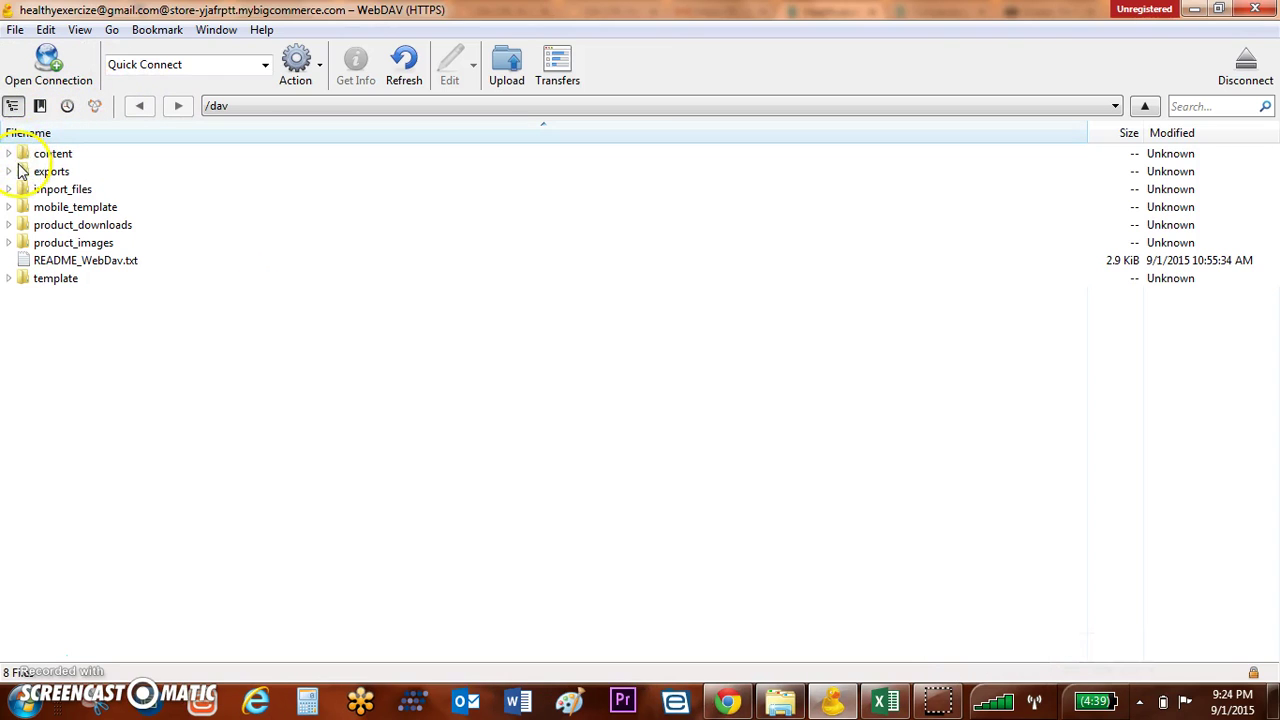
Step: Browse Cyberduck to /dav/product_images/import/TAC to list its 792 uploaded jpg images
{"action": "left_click", "coordinate": [8, 242]}
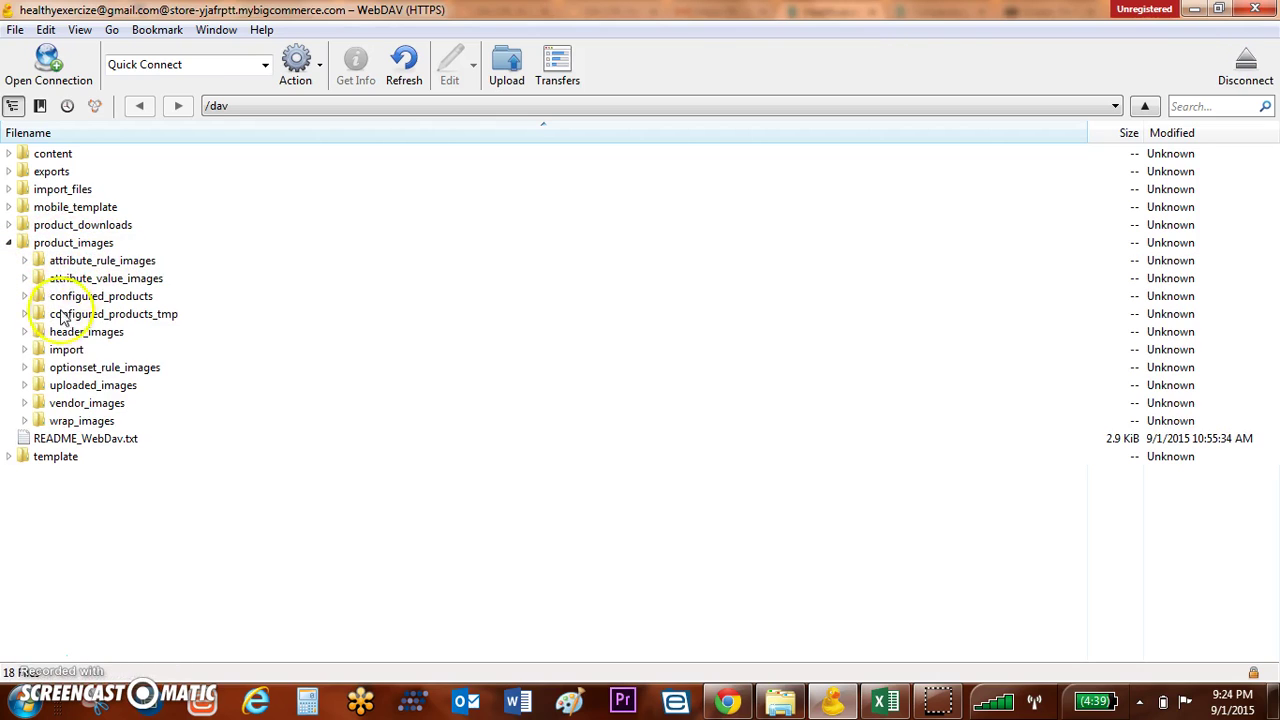
{"action": "left_click", "coordinate": [25, 349]}
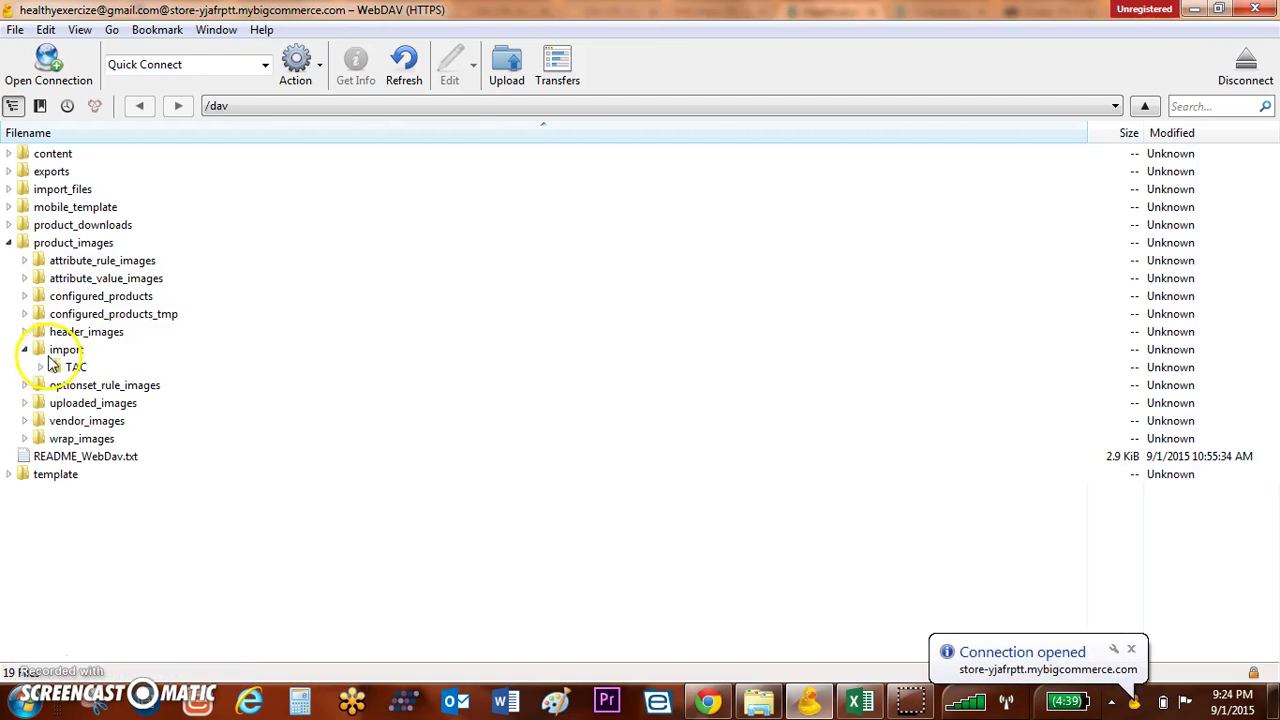
{"action": "left_click", "coordinate": [57, 352]}
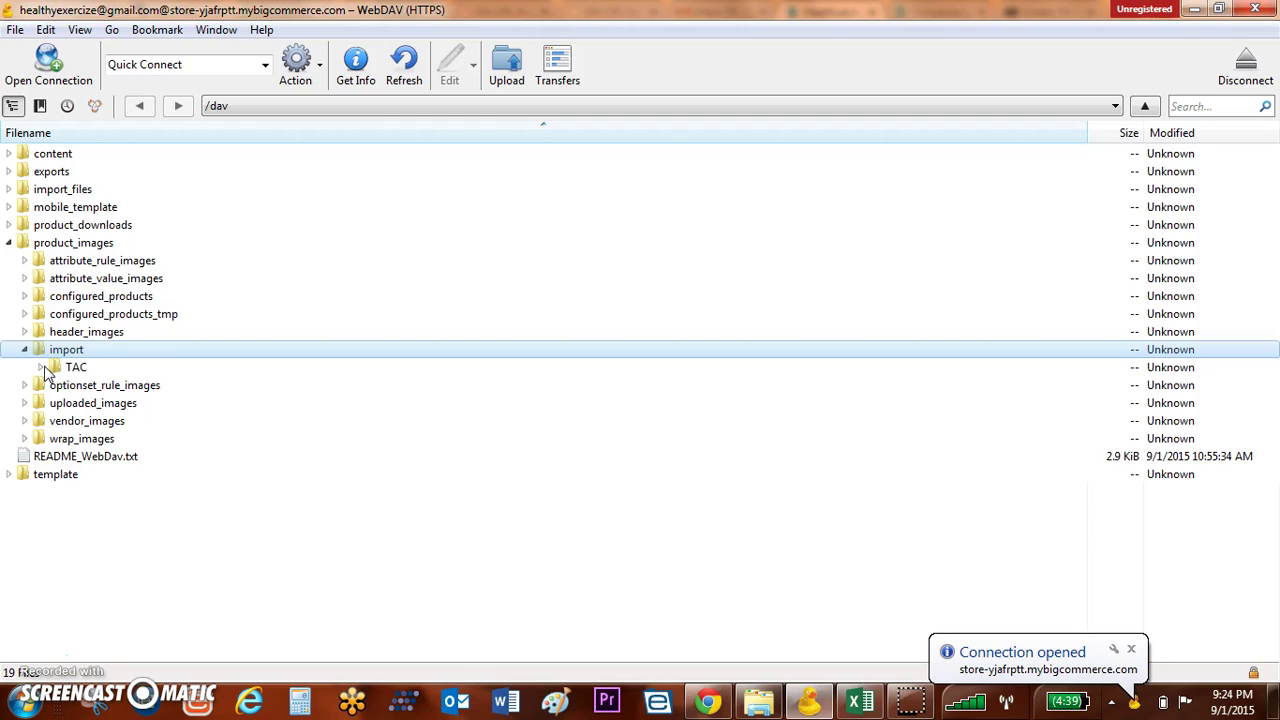
{"action": "left_click", "coordinate": [41, 367]}
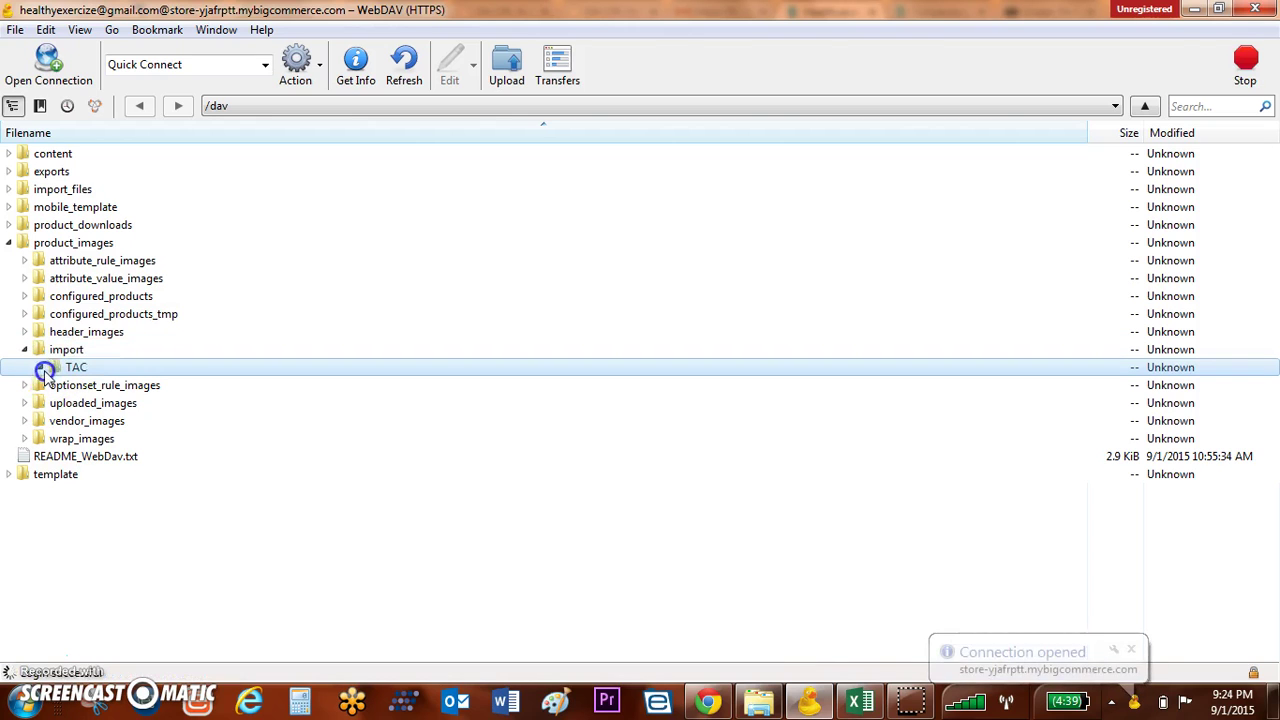
{"action": "double_click", "coordinate": [70, 368]}
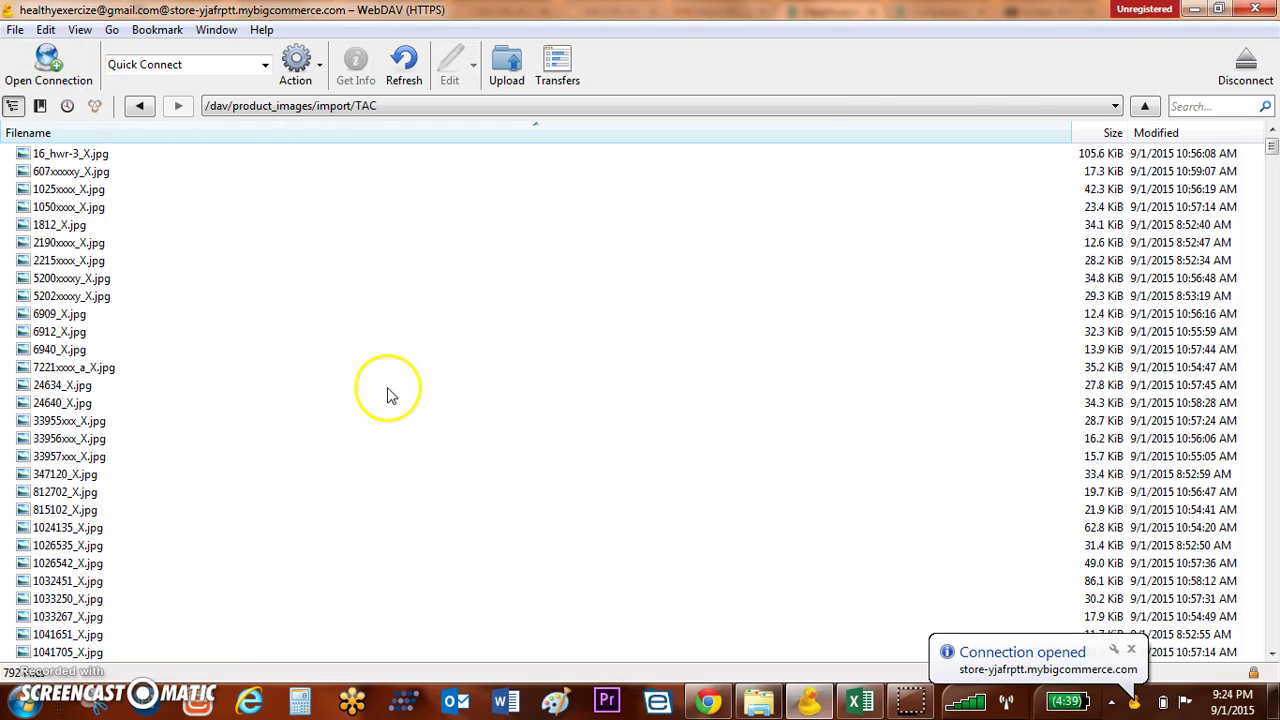
{"action": "left_click_drag", "start_coordinate": [1273, 147], "coordinate": [1253, 118]}
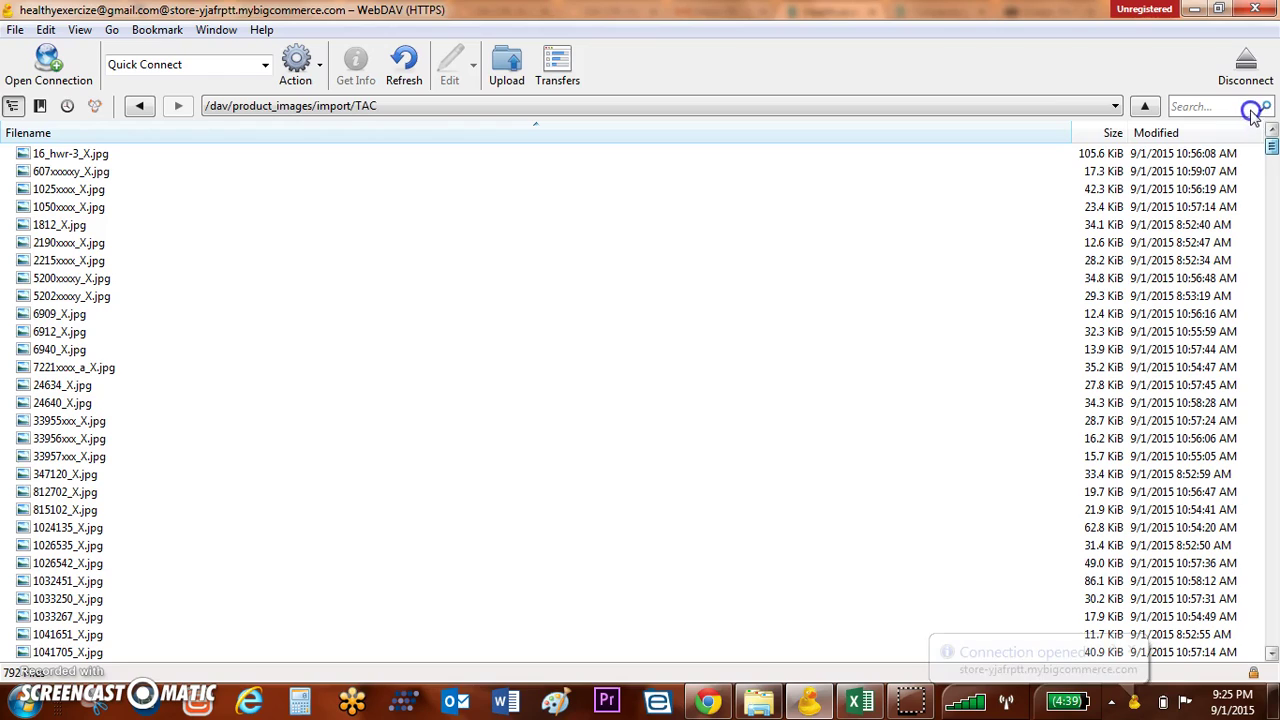
Step: Open the local TAC Images folder from the to Efco folder and select 607xxxxxy_X.jpg
{"action": "left_click", "coordinate": [787, 706]}
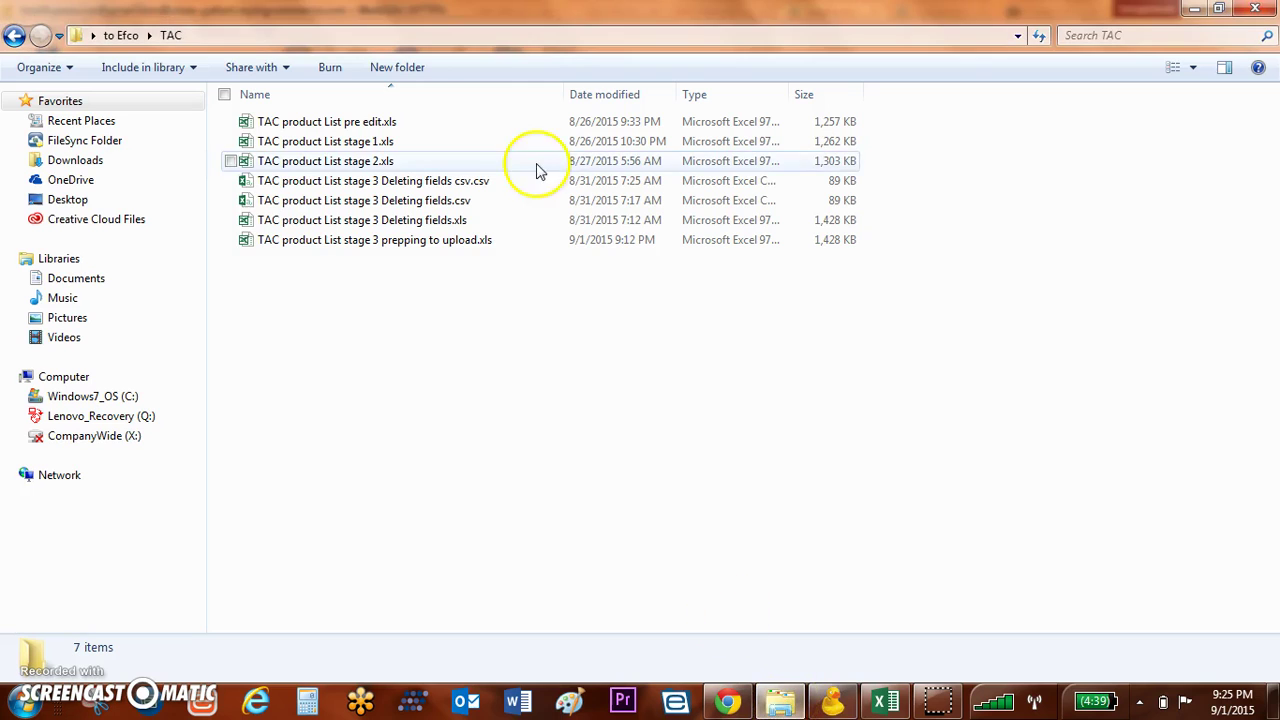
{"action": "left_click", "coordinate": [12, 37]}
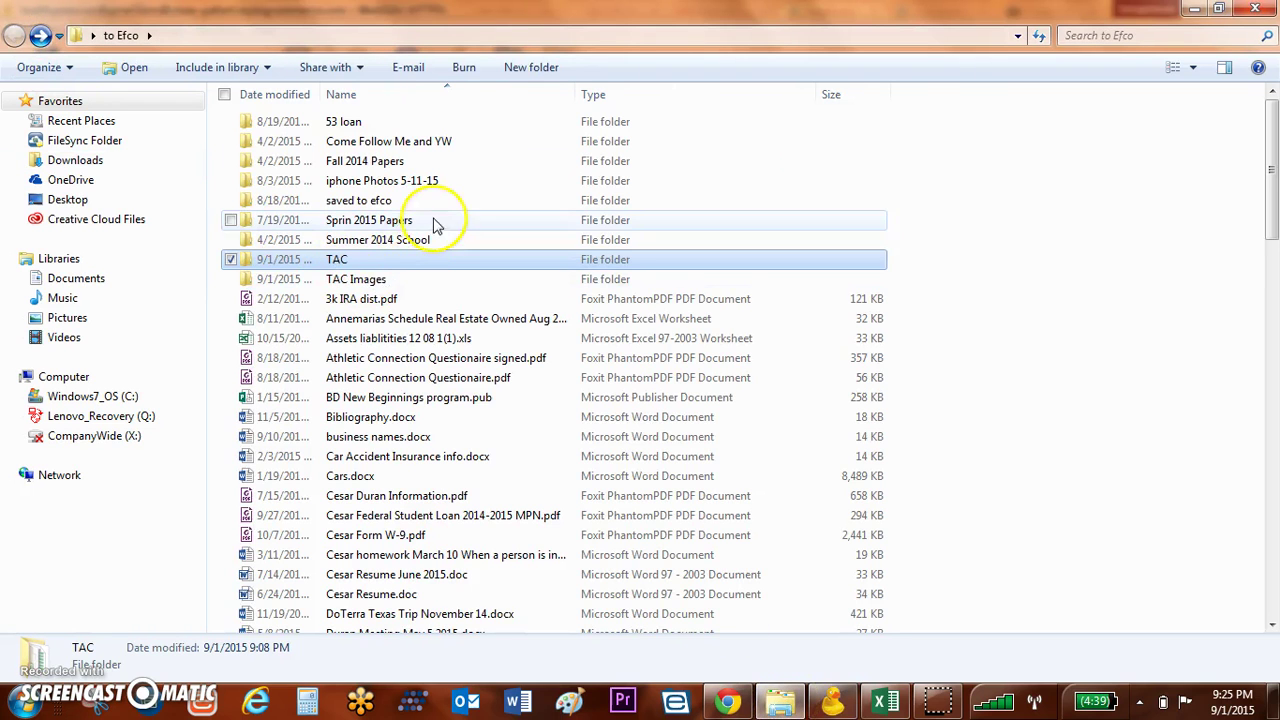
{"action": "left_click", "coordinate": [378, 286]}
{"action": "left_click", "coordinate": [382, 283]}
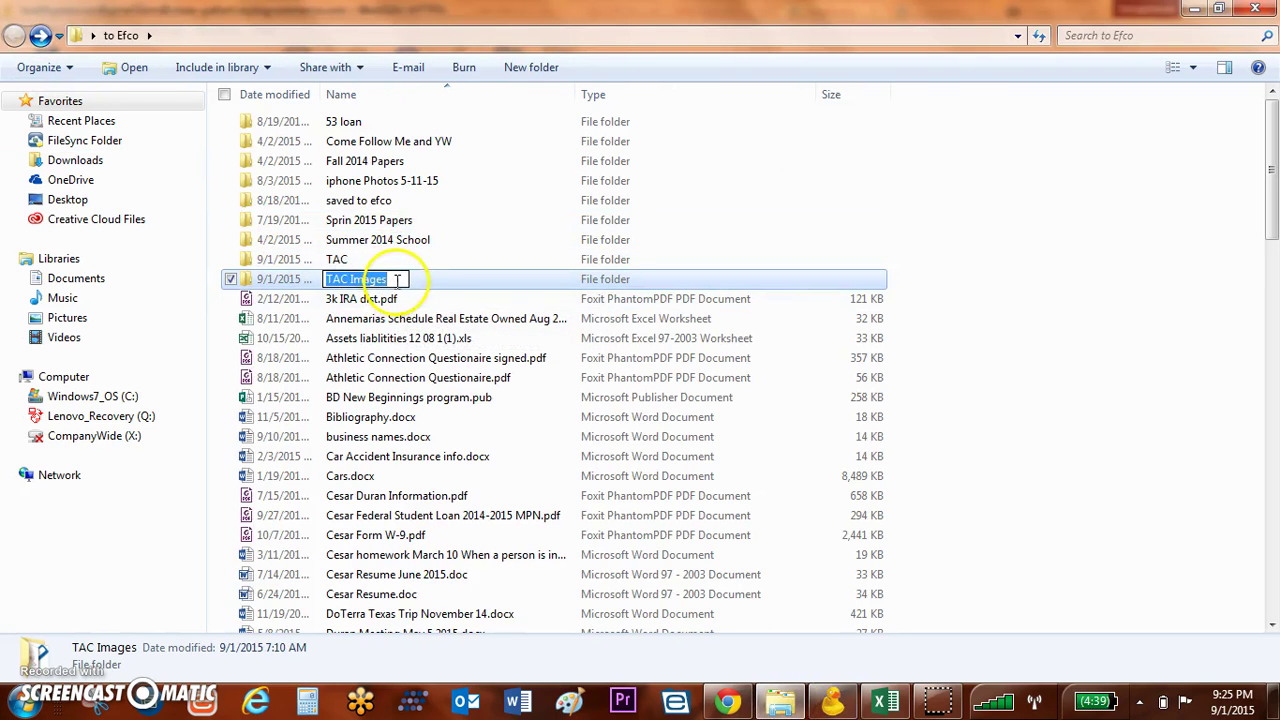
{"action": "double_click", "coordinate": [293, 284]}
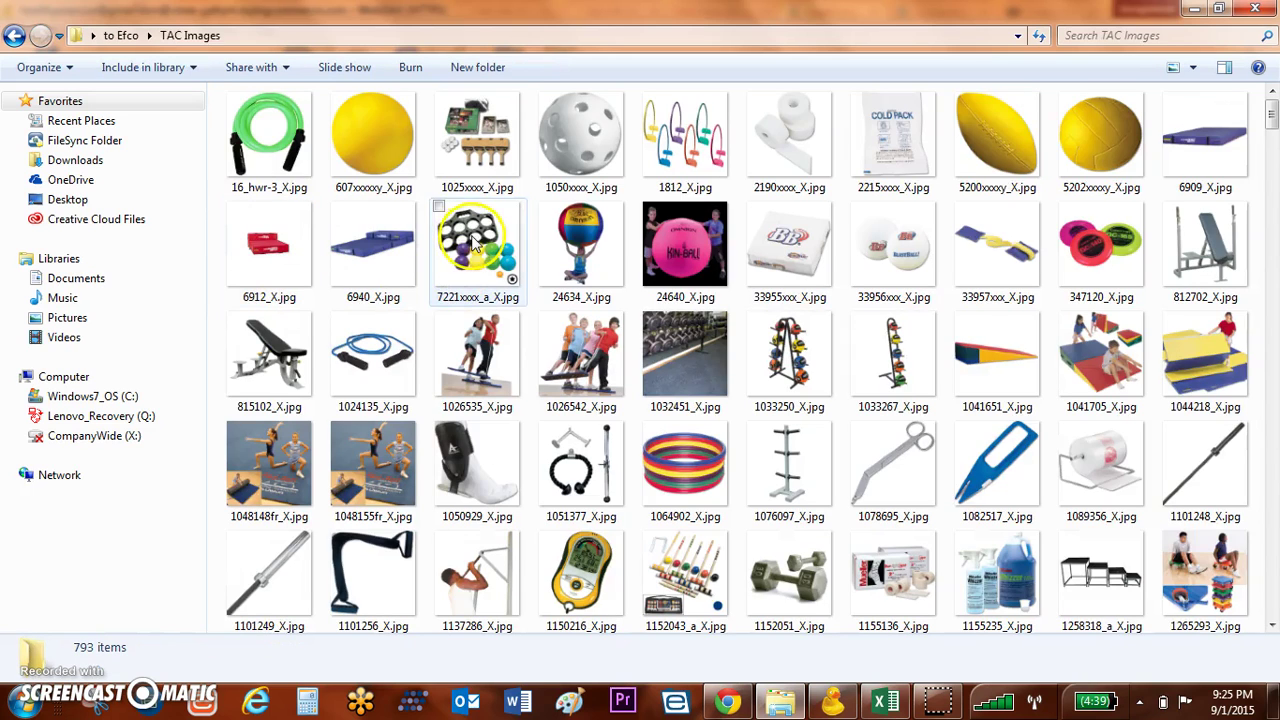
{"action": "left_click", "coordinate": [391, 150]}
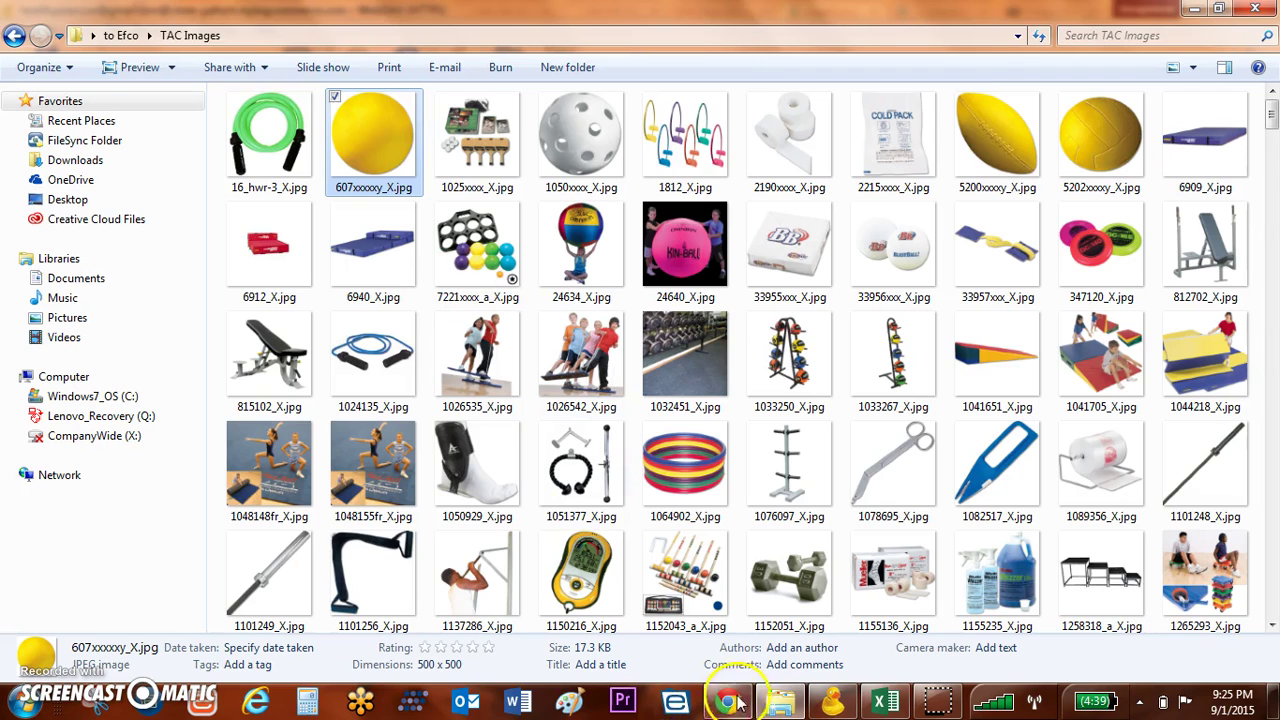
Step: Download 33955xxx_X.jpg from the server's TAC folder, then return to the local TAC Images folder
{"action": "left_click", "coordinate": [830, 700]}
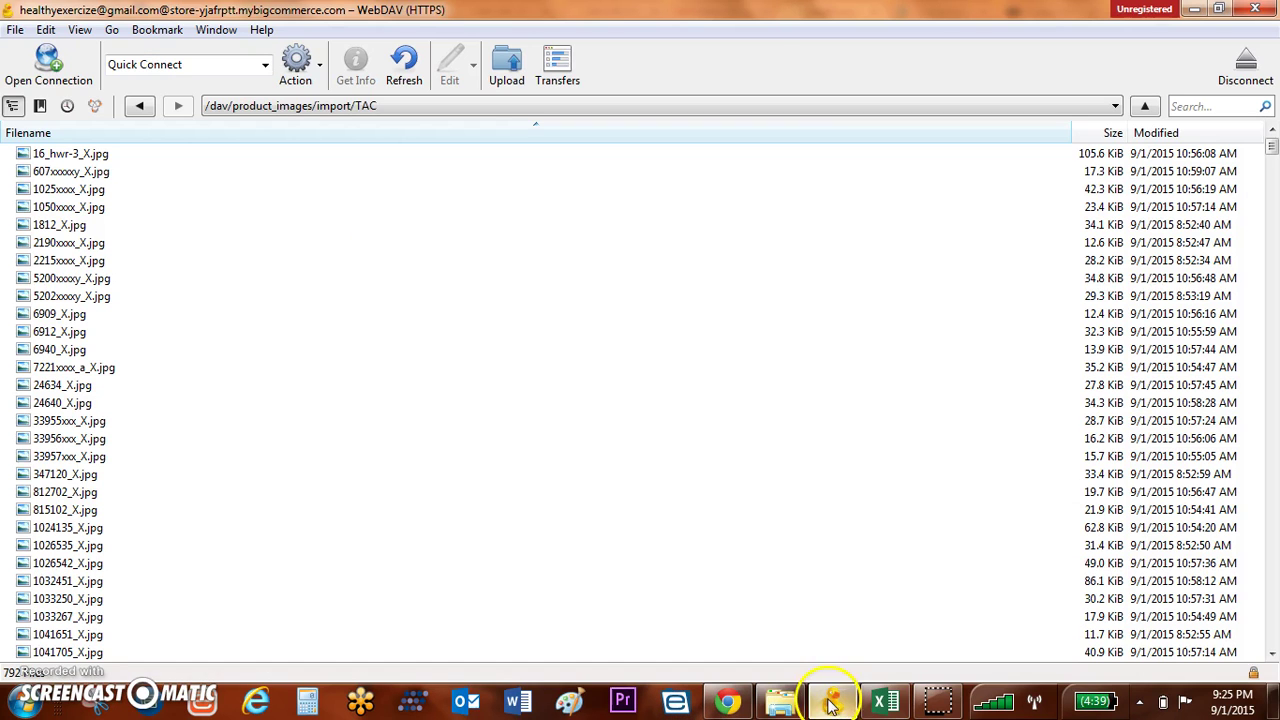
{"action": "left_click", "coordinate": [567, 419]}
{"action": "right_click", "coordinate": [568, 420]}
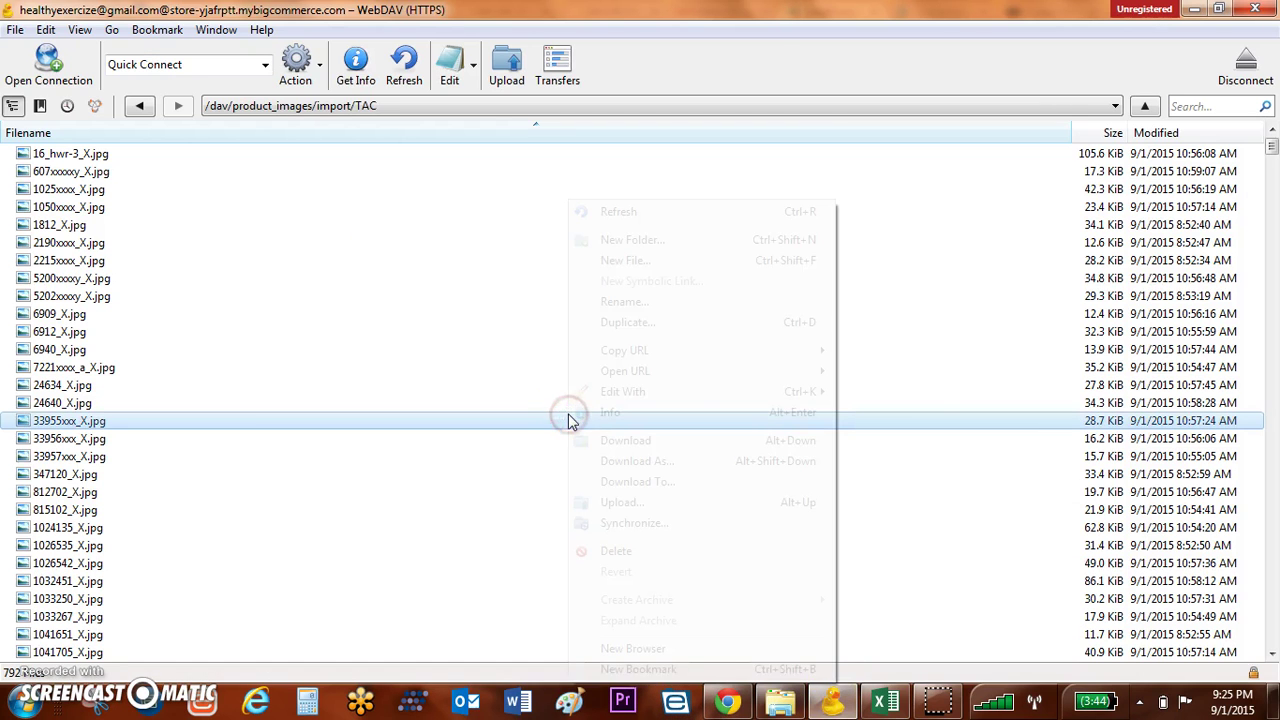
{"action": "left_click", "coordinate": [634, 441]}
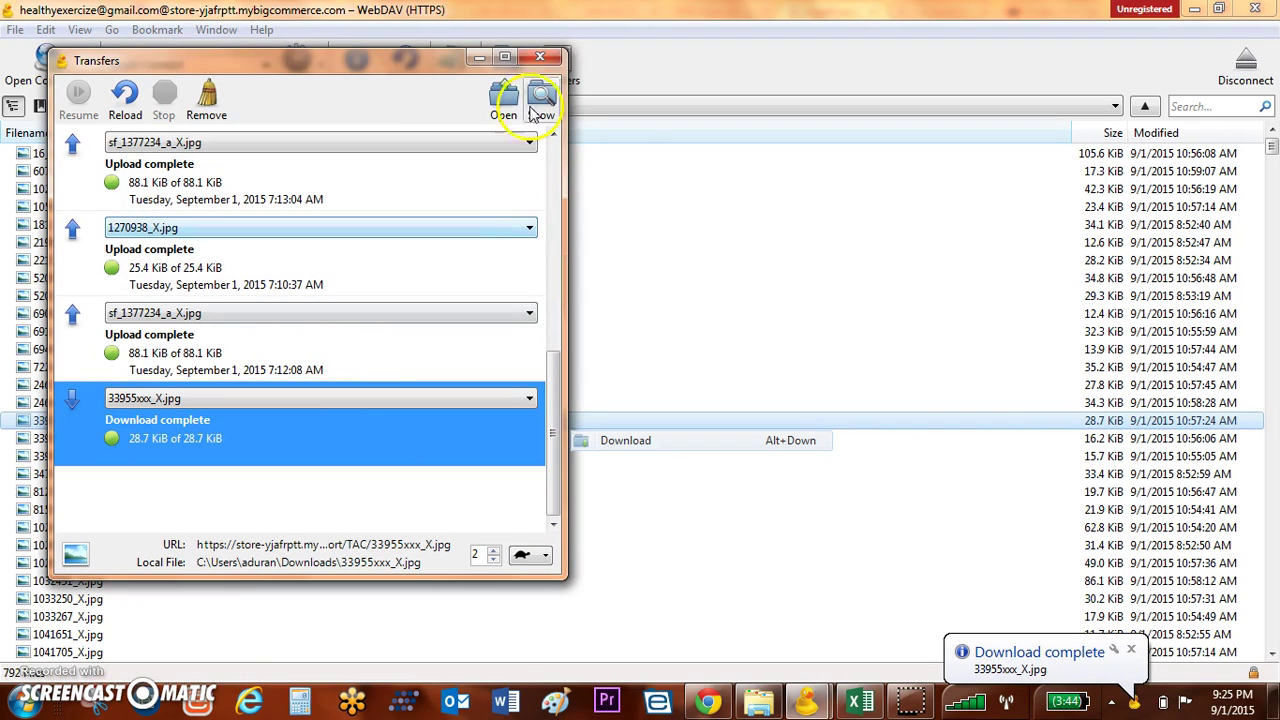
{"action": "left_click", "coordinate": [540, 58]}
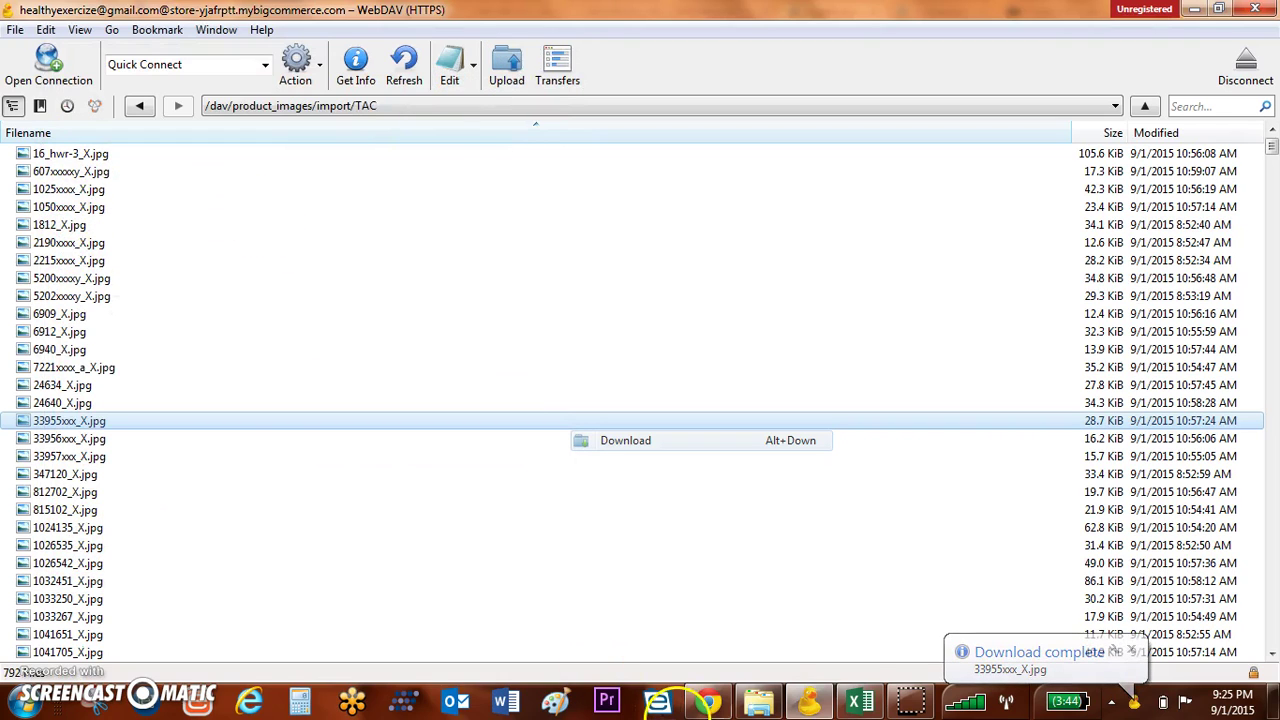
{"action": "mouse_move", "coordinate": [760, 705]}
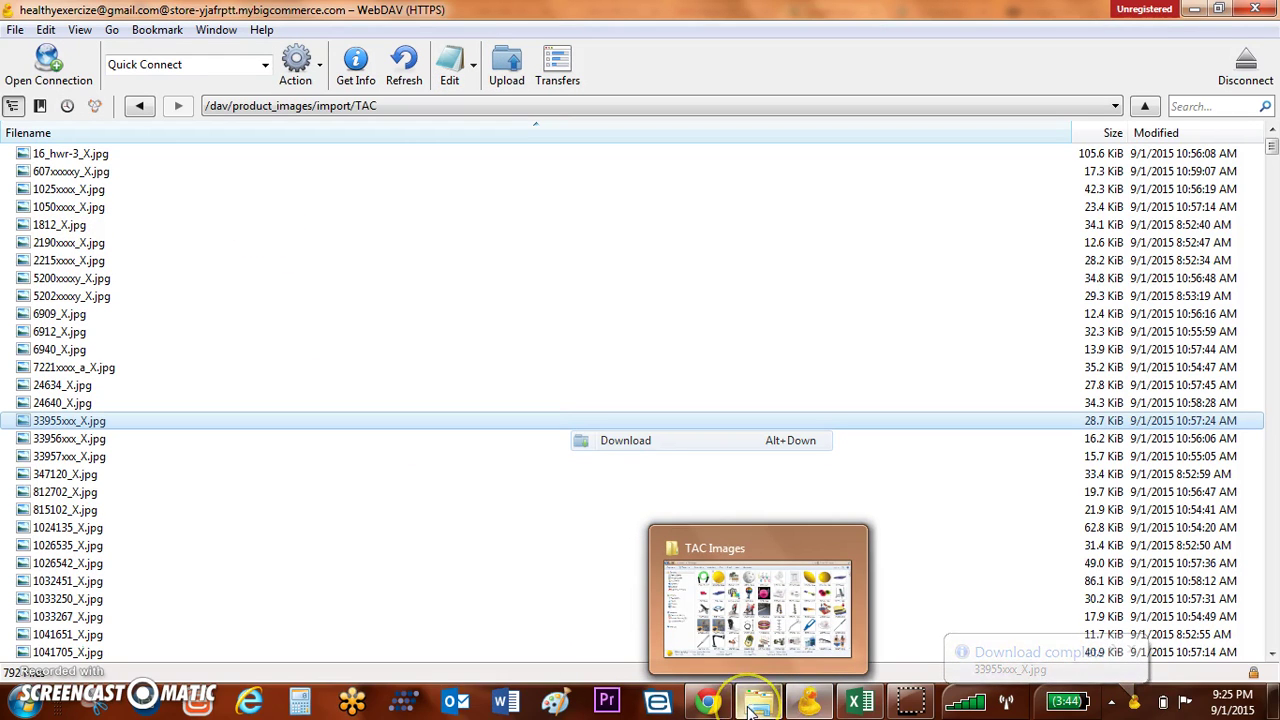
{"action": "left_click", "coordinate": [750, 706]}
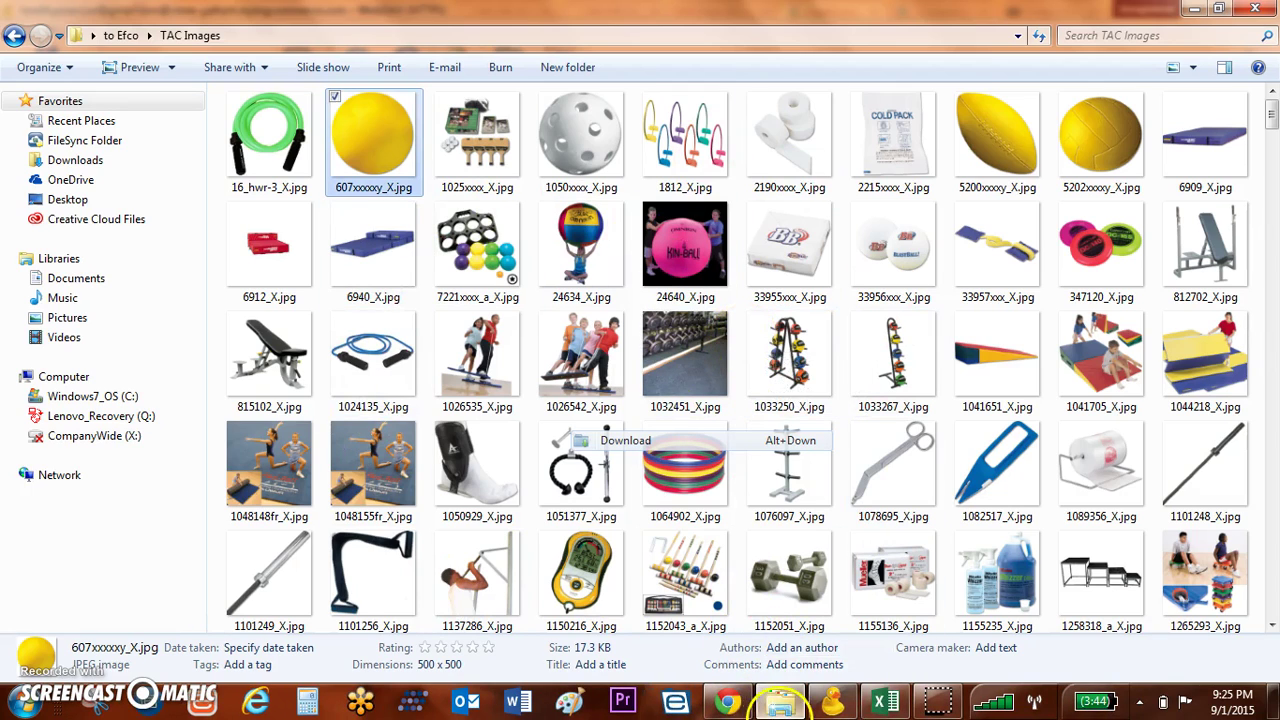
Step: Leave Explorer and bring the TAC product List stage 3 workbook's Trial upload sheet forward
{"action": "mouse_move", "coordinate": [780, 708]}
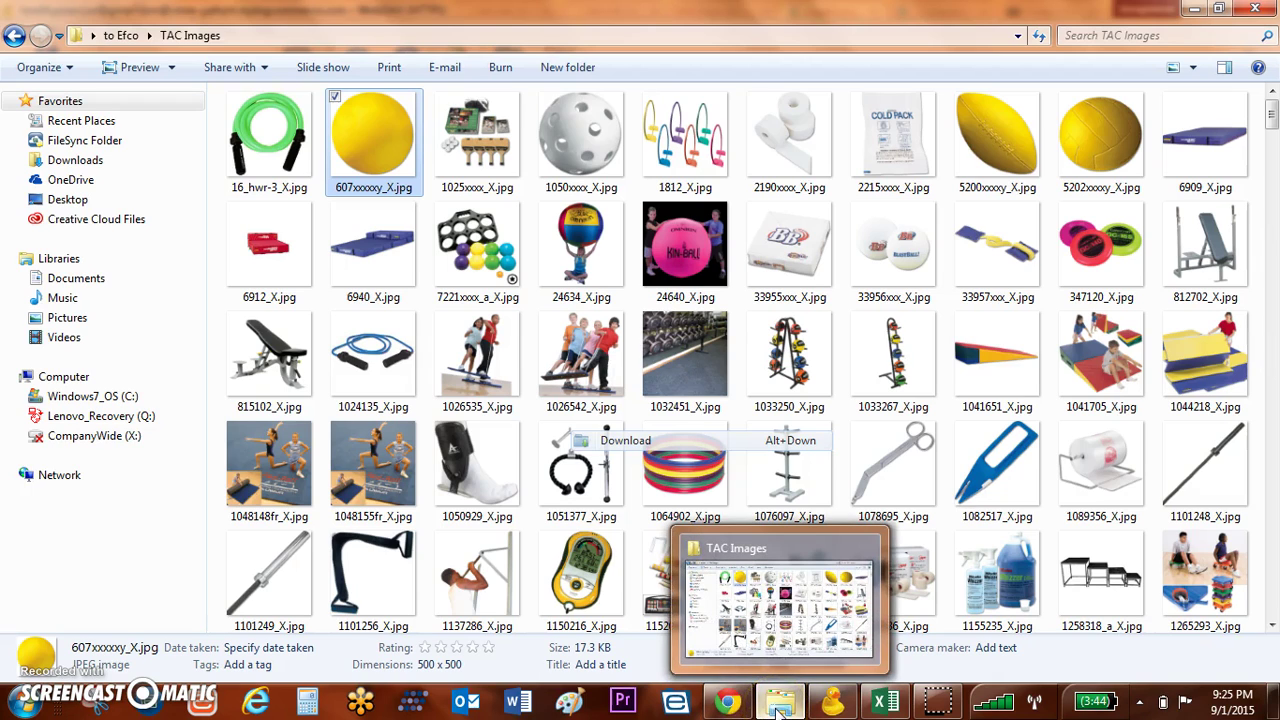
{"action": "left_click", "coordinate": [834, 708]}
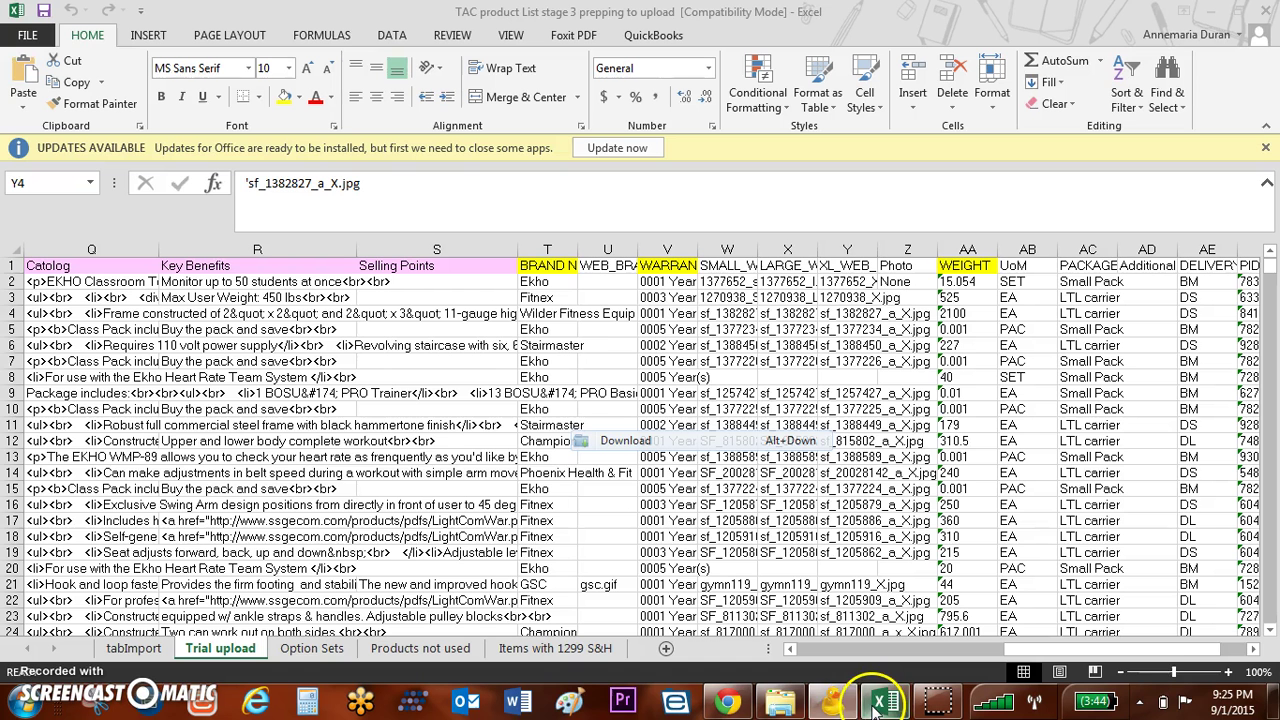
Step: Copy the image name from cell Y11 and confirm sf_1388449_a_X.jpg exists on the server
{"action": "left_click", "coordinate": [885, 700]}
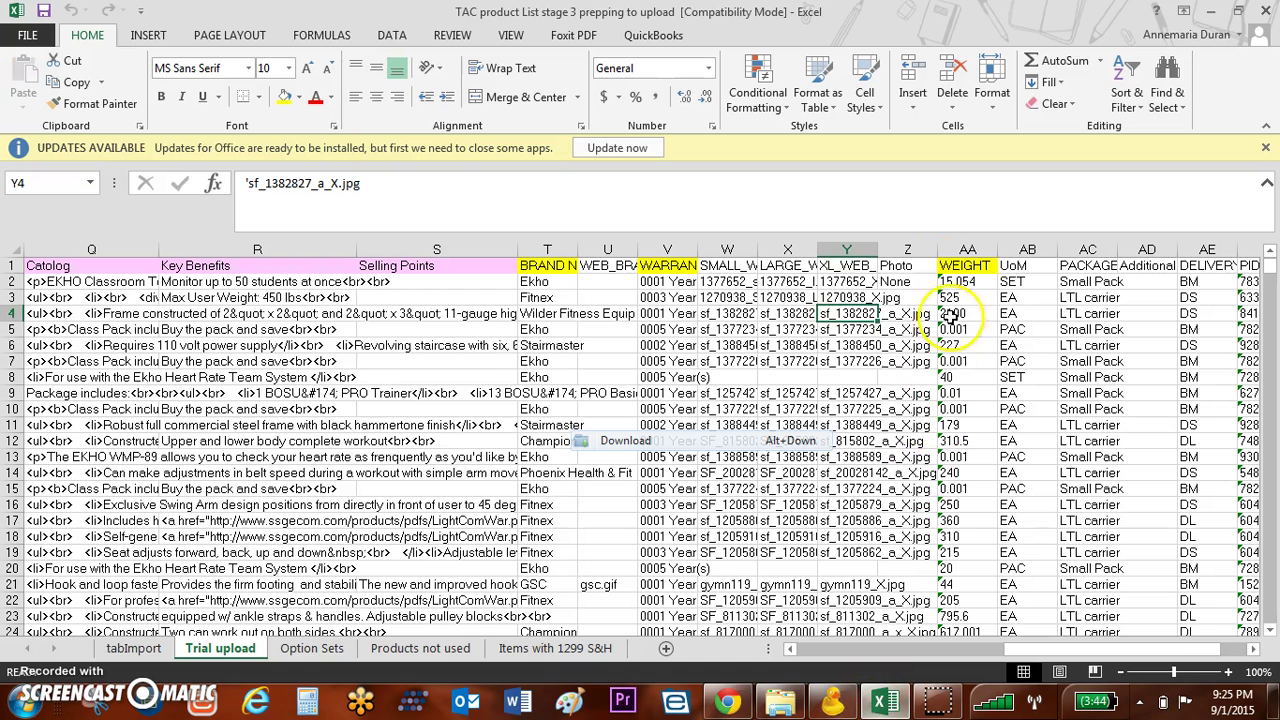
{"action": "left_click", "coordinate": [856, 427]}
{"action": "key", "text": "ctrl+c"}
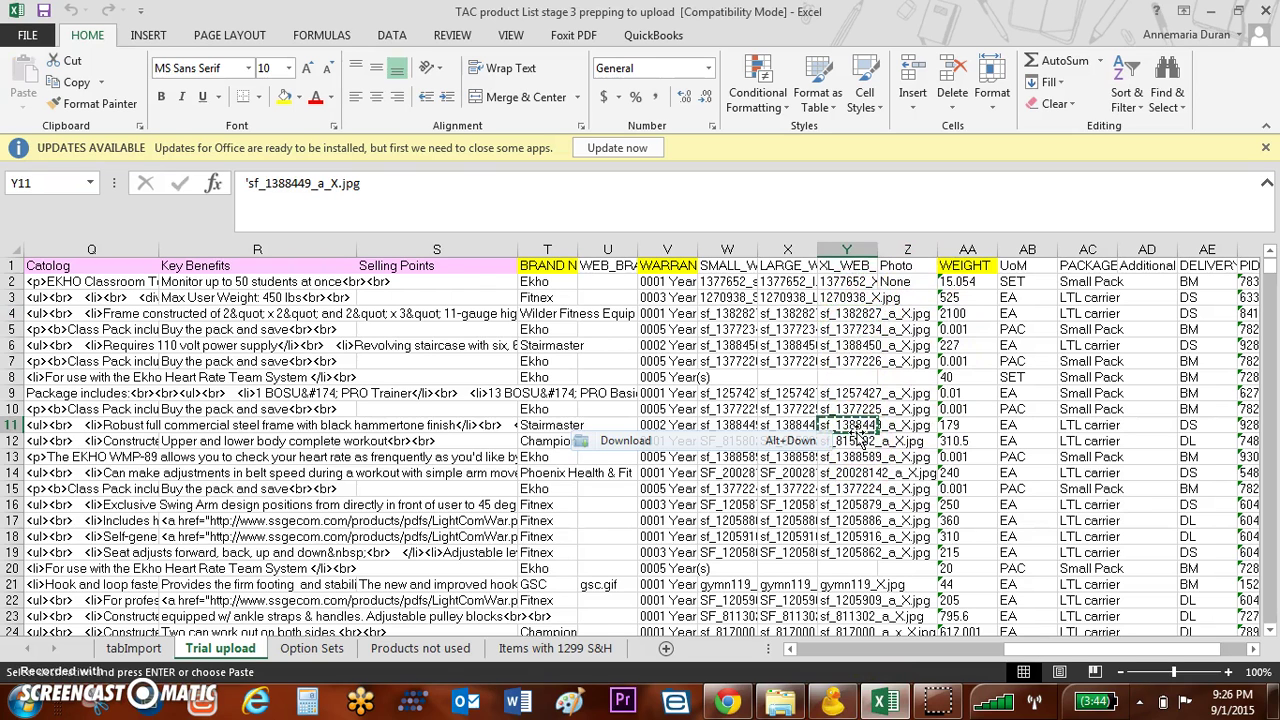
{"action": "key", "text": "alt+Tab"}
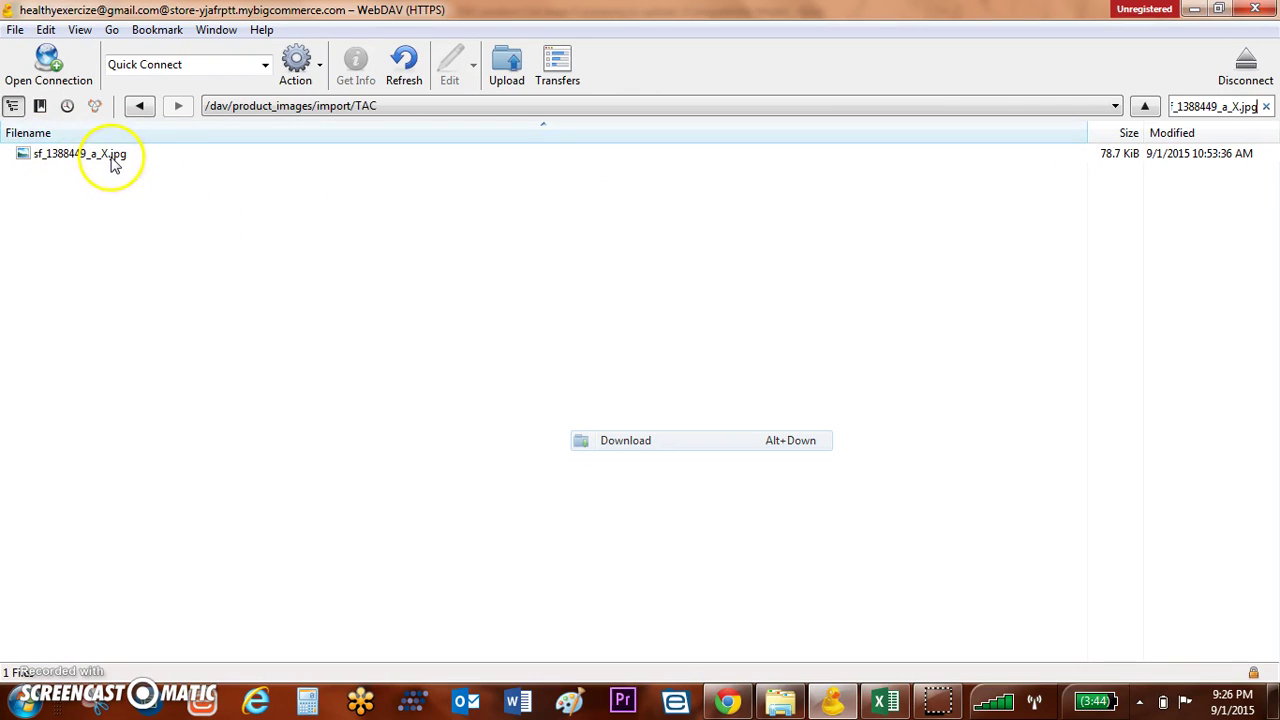
{"action": "left_click", "coordinate": [738, 706]}
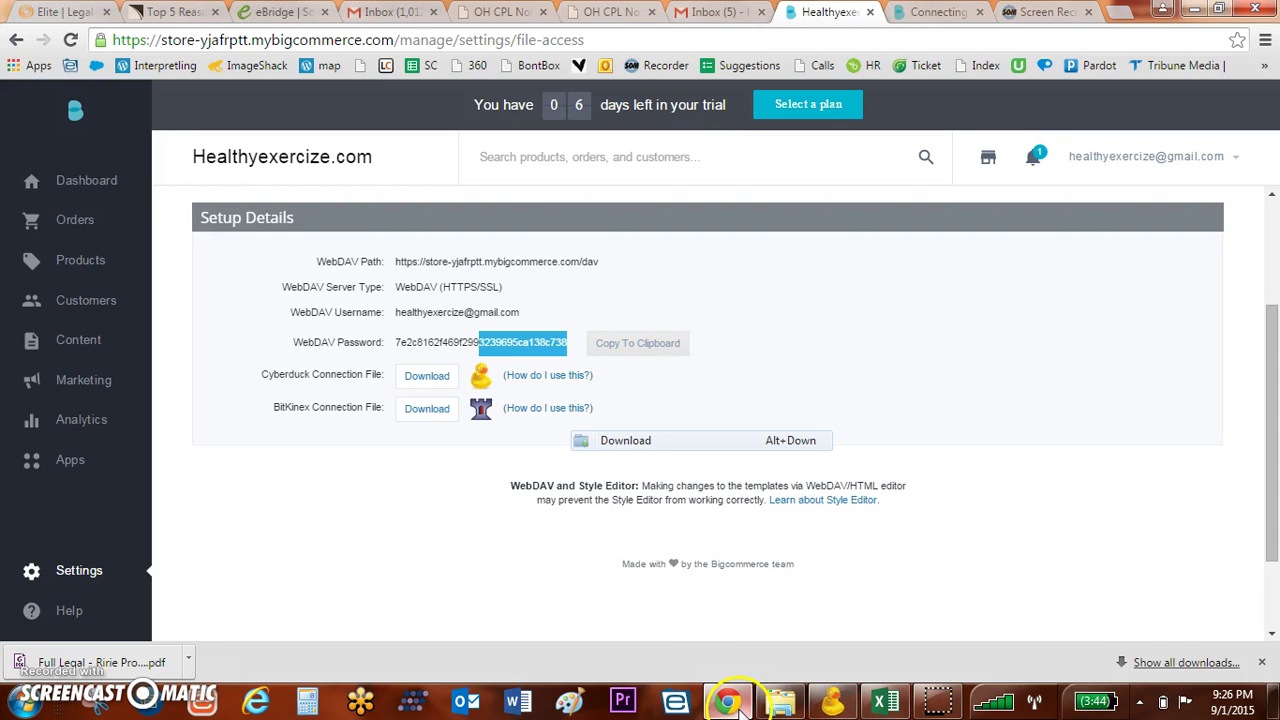
Step: Open Products > Import, keeping Multi-choice (select) as the default option type
{"action": "left_click", "coordinate": [80, 262]}
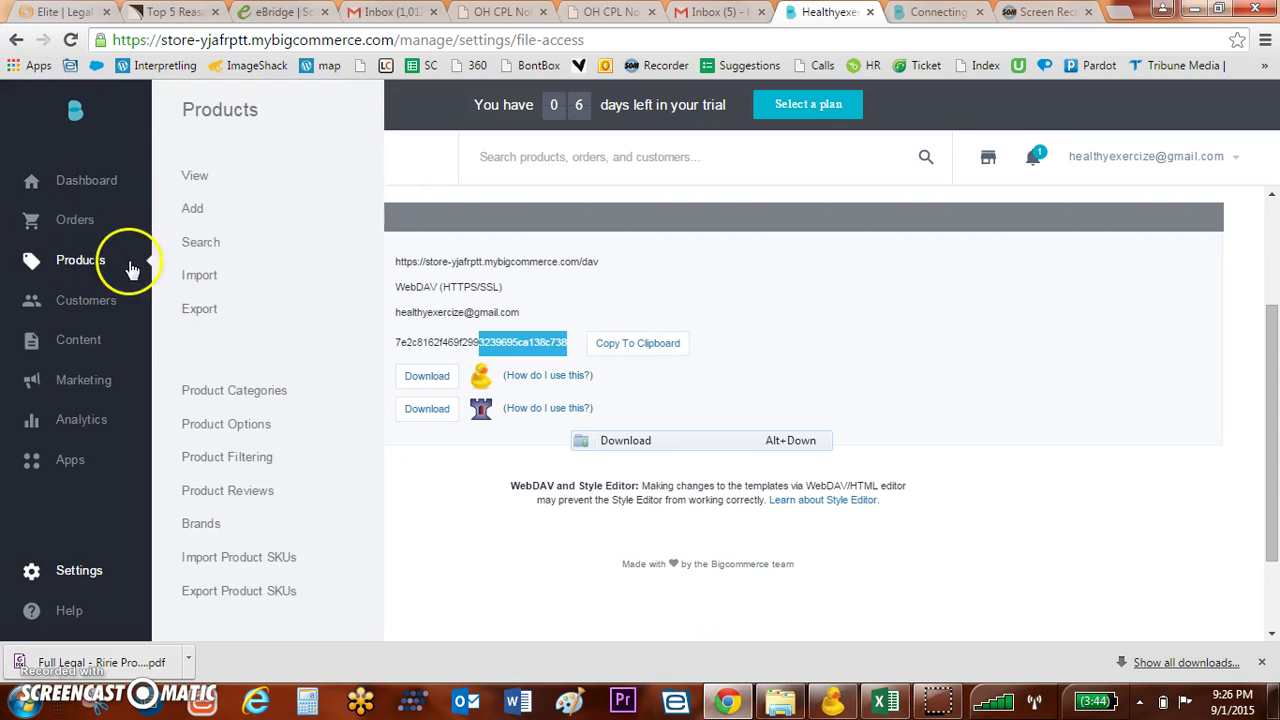
{"action": "left_click", "coordinate": [205, 281]}
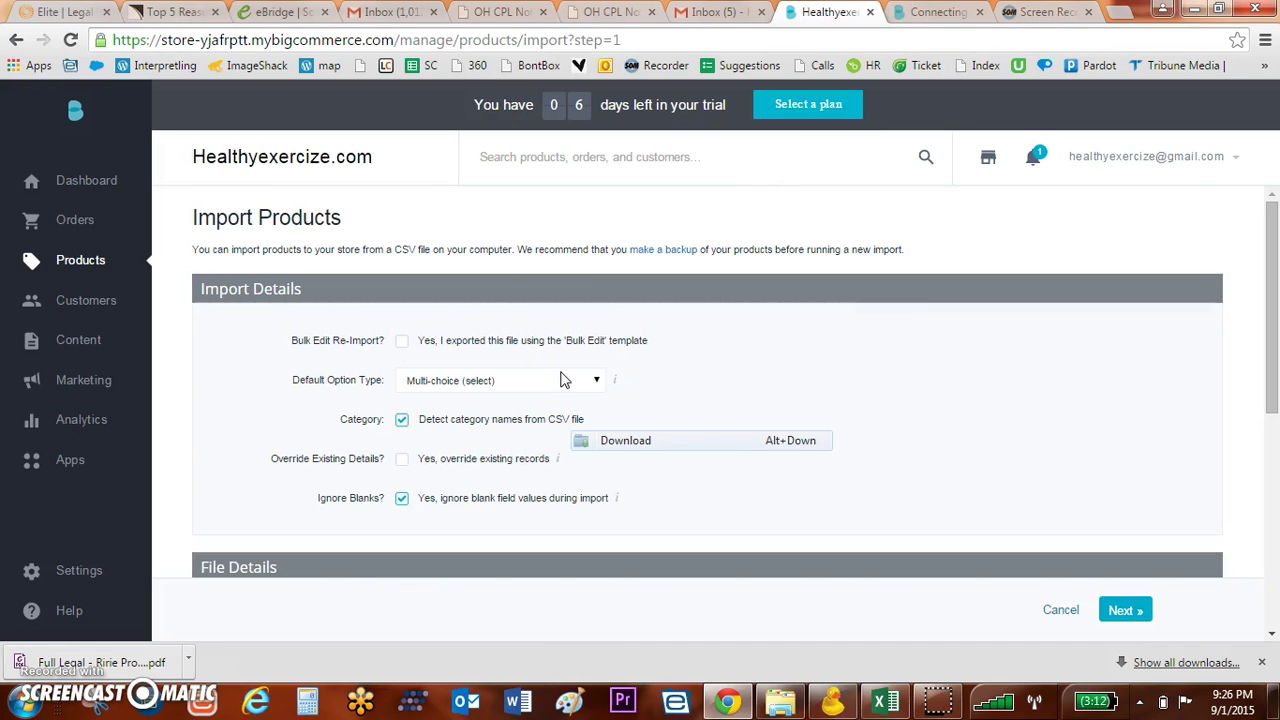
{"action": "mouse_move", "coordinate": [1273, 330]}
{"action": "left_mouse_down"}
{"action": "mouse_move", "coordinate": [1274, 476]}
{"action": "mouse_move", "coordinate": [1275, 340]}
{"action": "left_mouse_up"}
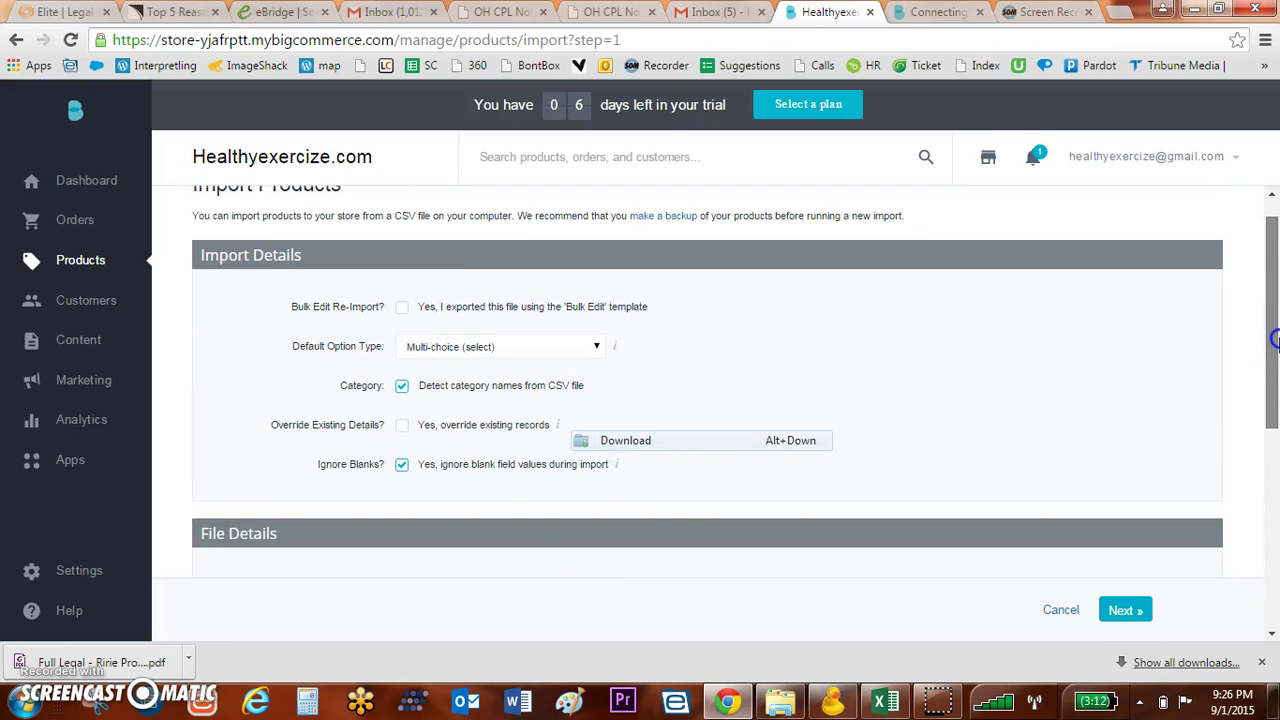
{"action": "left_click", "coordinate": [594, 346]}
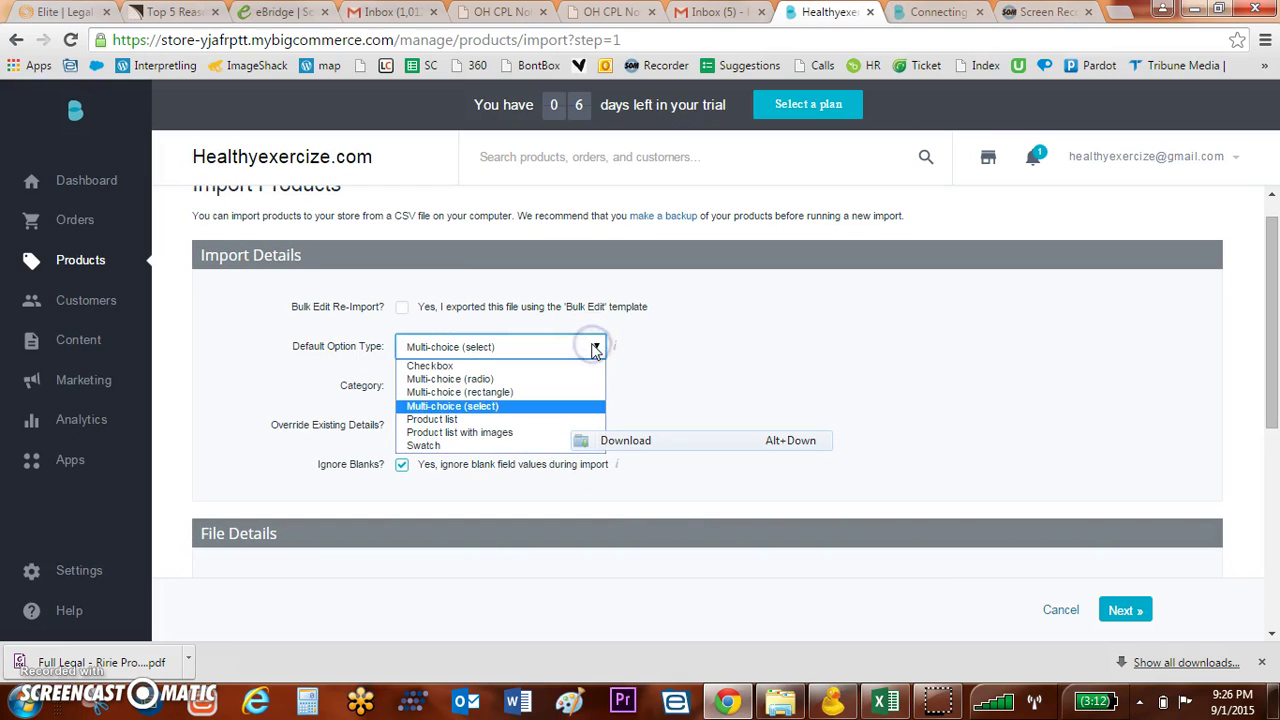
{"action": "left_click", "coordinate": [594, 347]}
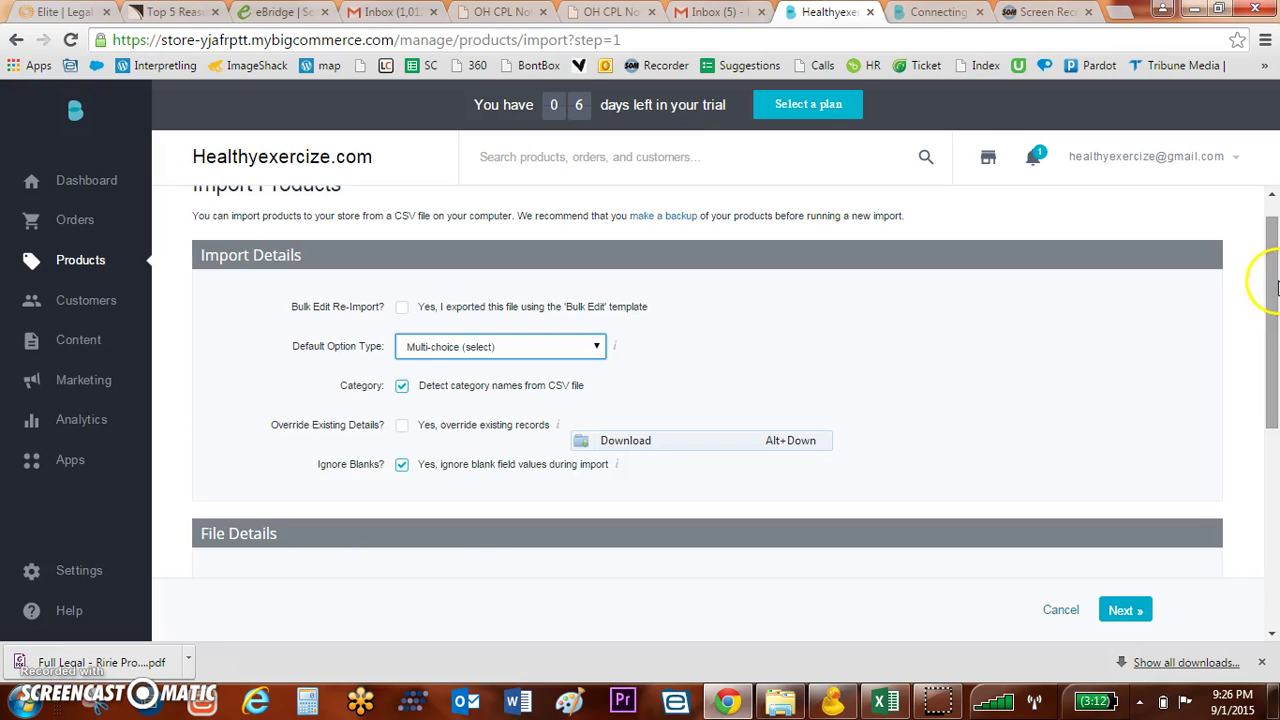
{"action": "left_click_drag", "start_coordinate": [1270, 275], "coordinate": [1275, 447]}
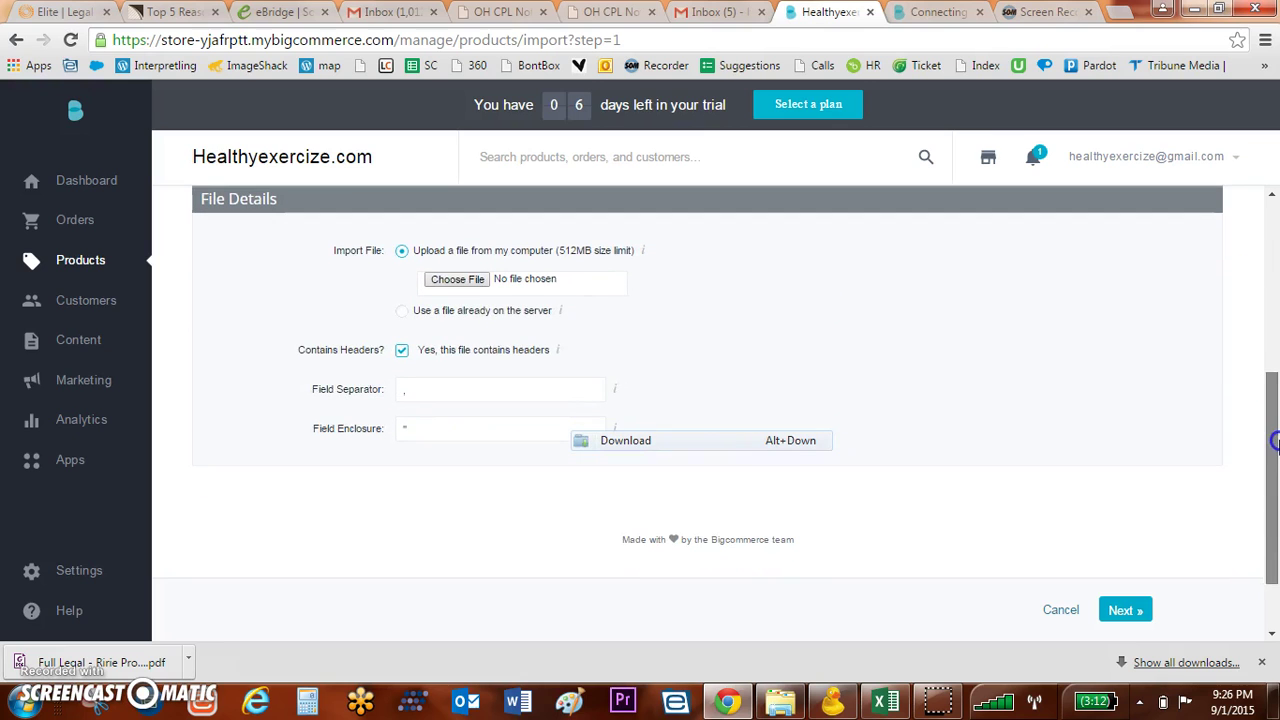
Step: Upload the 'TAC product List stage 3 Deleting fields' CSV from the TAC folder and continue
{"action": "left_click", "coordinate": [480, 279]}
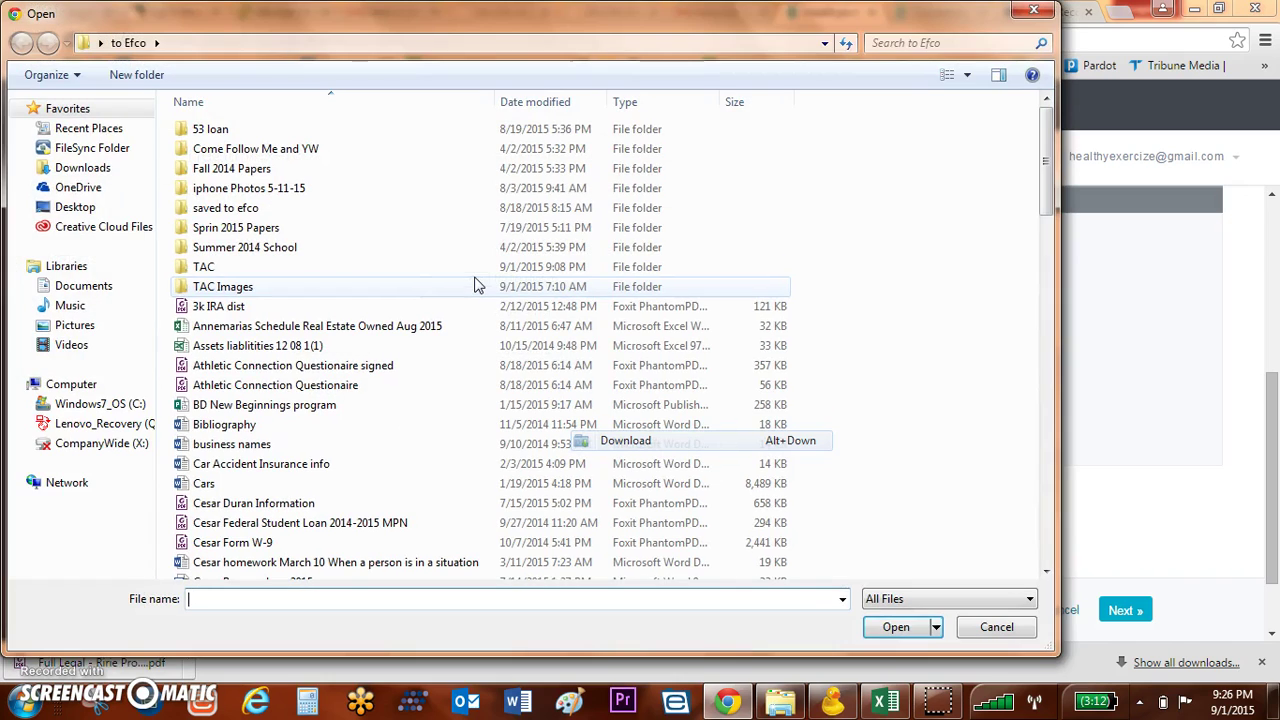
{"action": "left_click", "coordinate": [218, 268]}
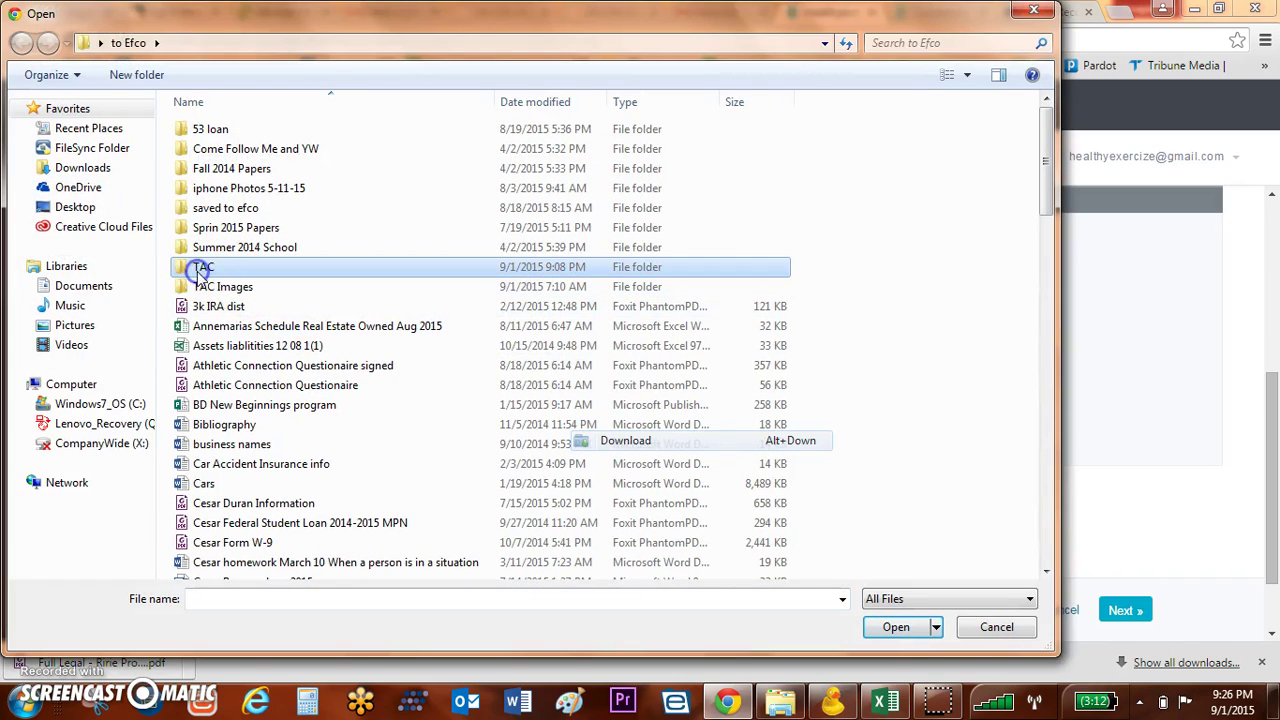
{"action": "double_click", "coordinate": [185, 270]}
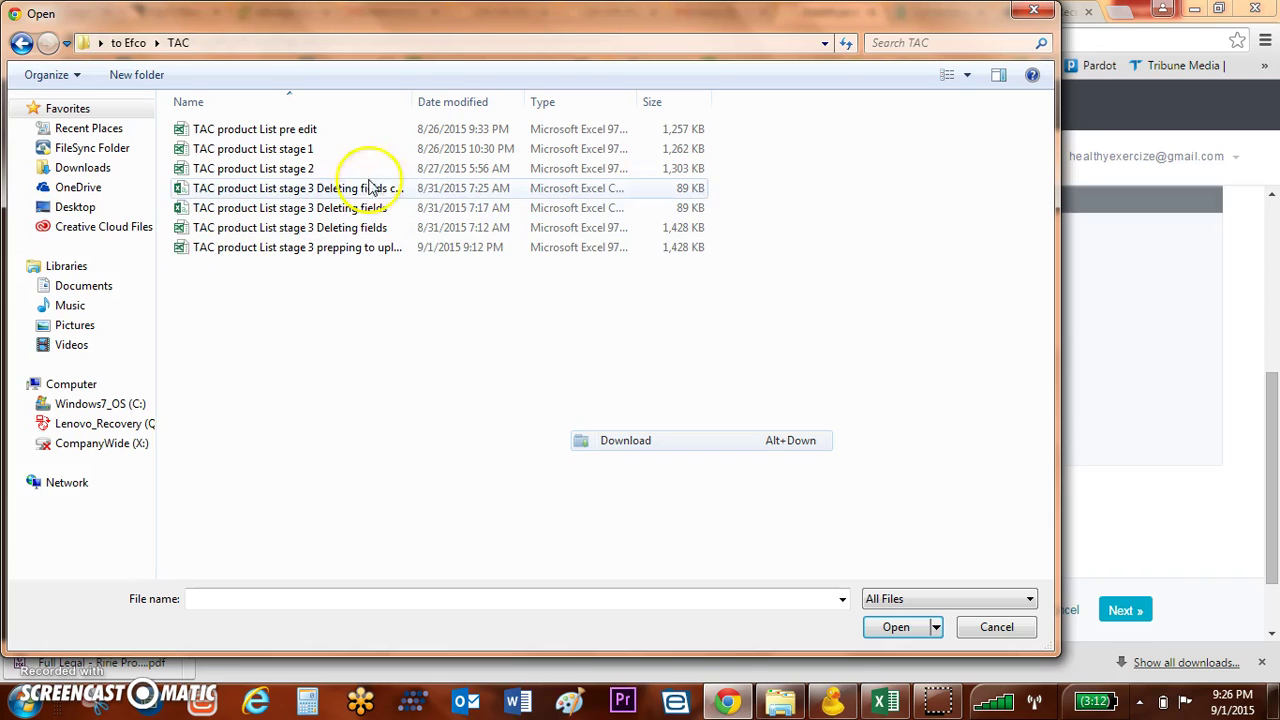
{"action": "left_click_drag", "start_coordinate": [407, 110], "coordinate": [557, 106]}
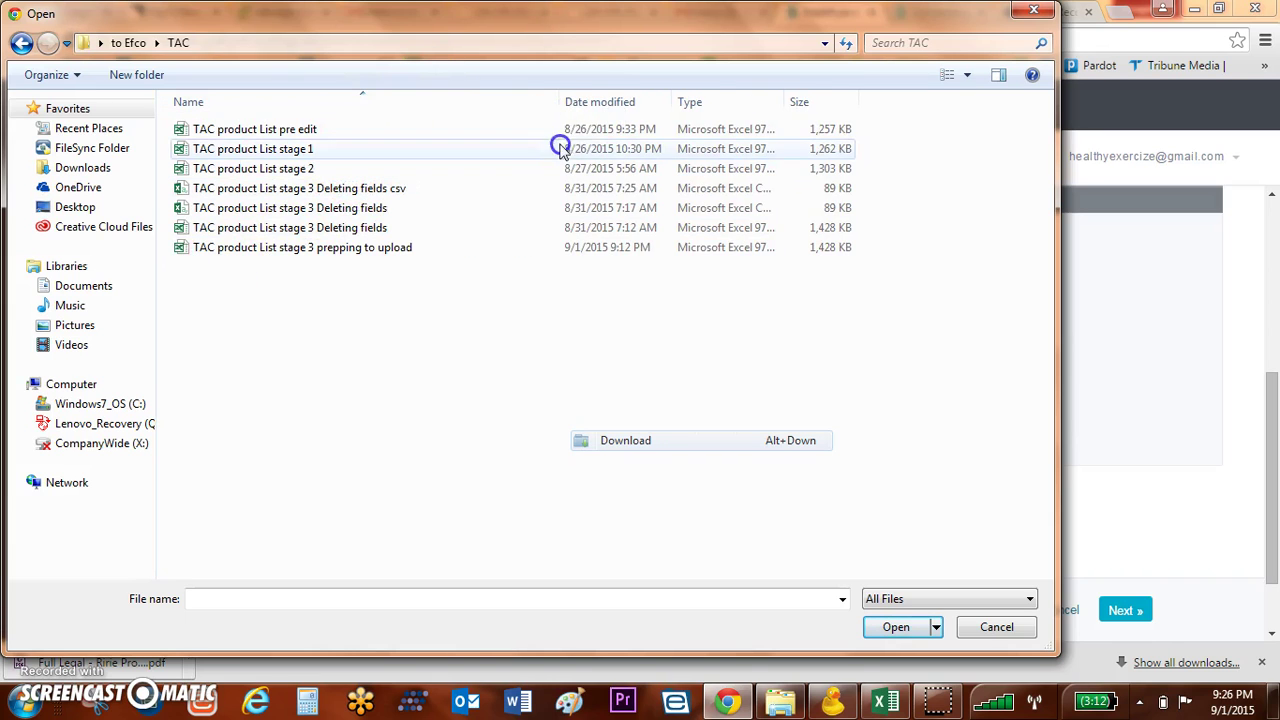
{"action": "left_click", "coordinate": [385, 188]}
{"action": "left_click", "coordinate": [896, 627]}
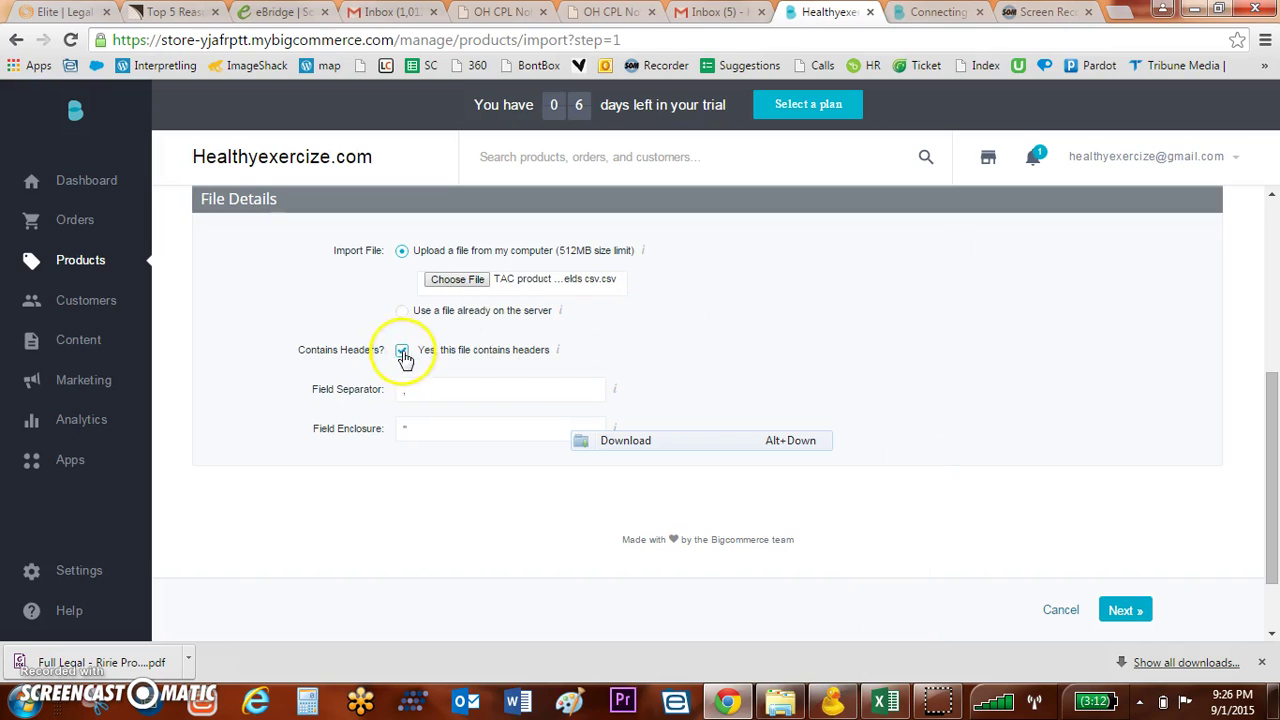
{"action": "mouse_move", "coordinate": [558, 358]}
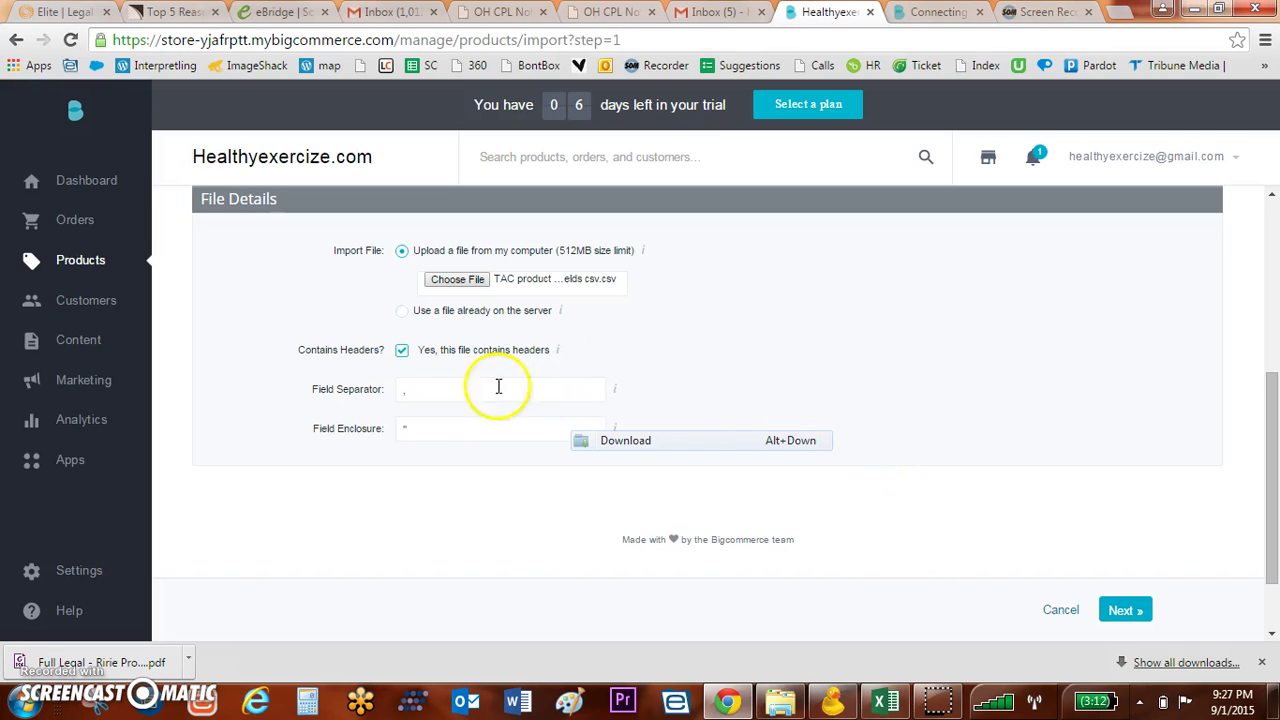
{"action": "left_click", "coordinate": [1126, 614]}
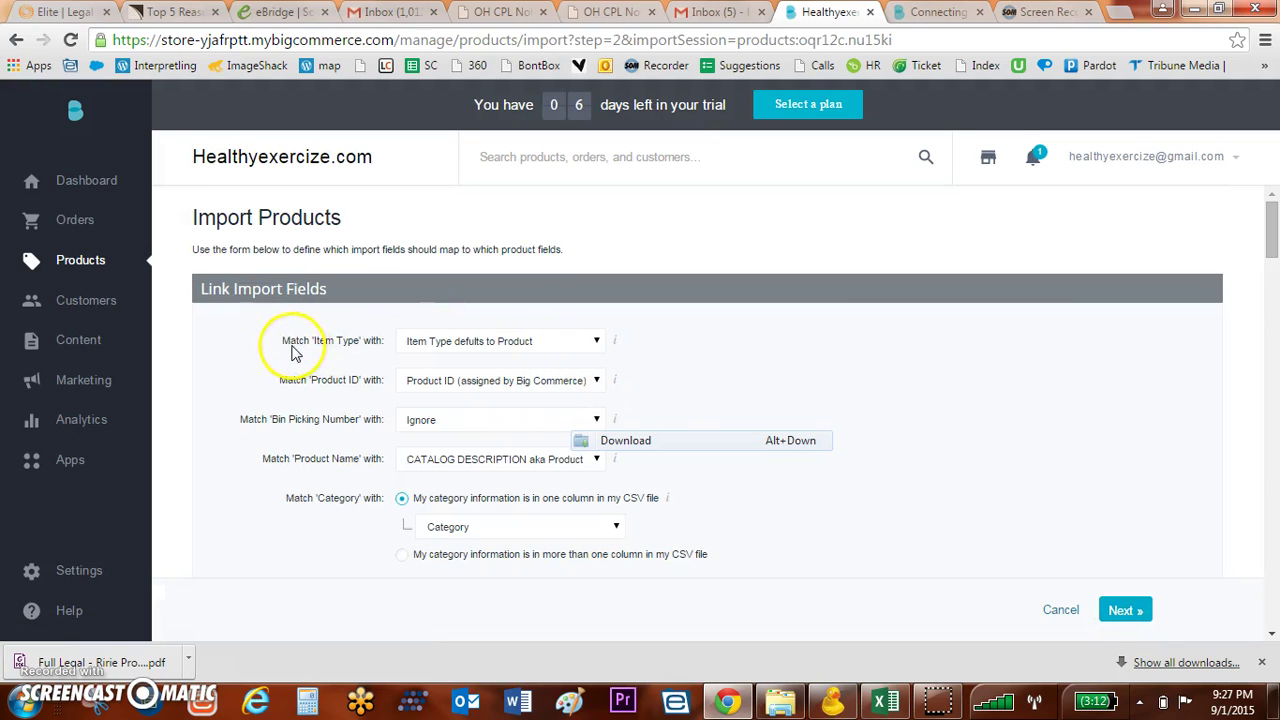
{"action": "left_click_drag", "start_coordinate": [313, 340], "coordinate": [344, 334]}
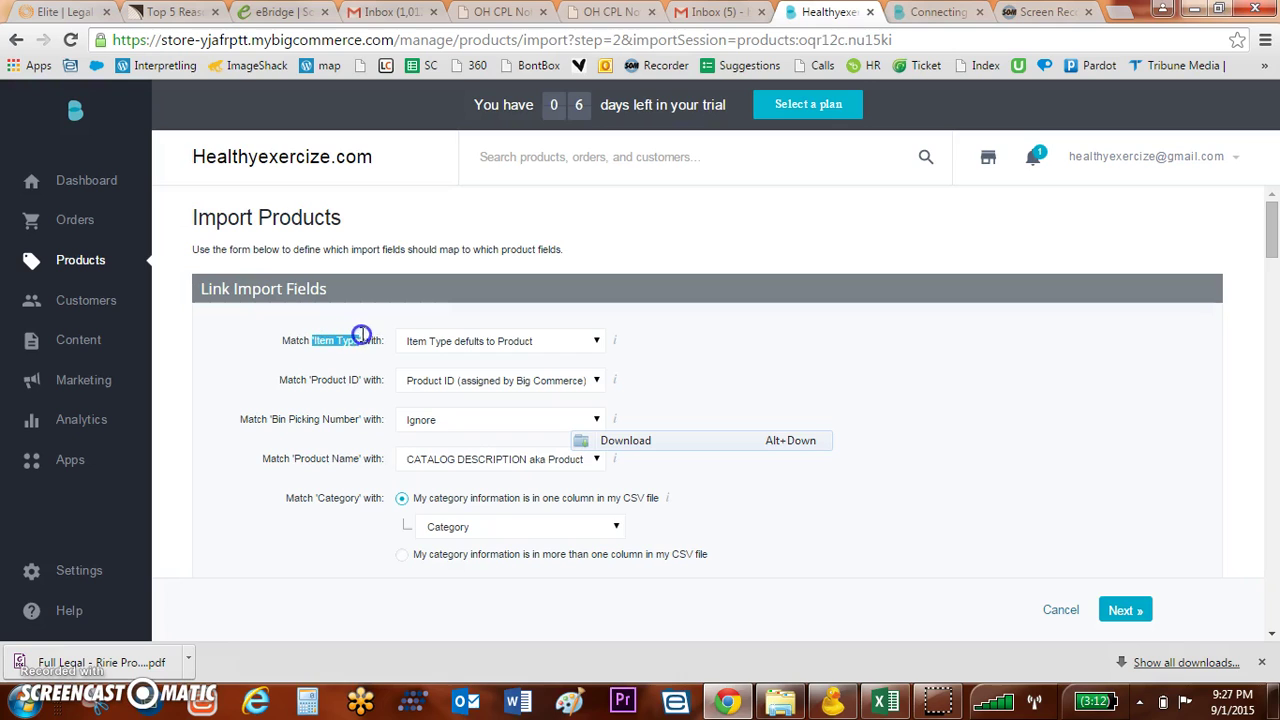
{"action": "left_click", "coordinate": [560, 341]}
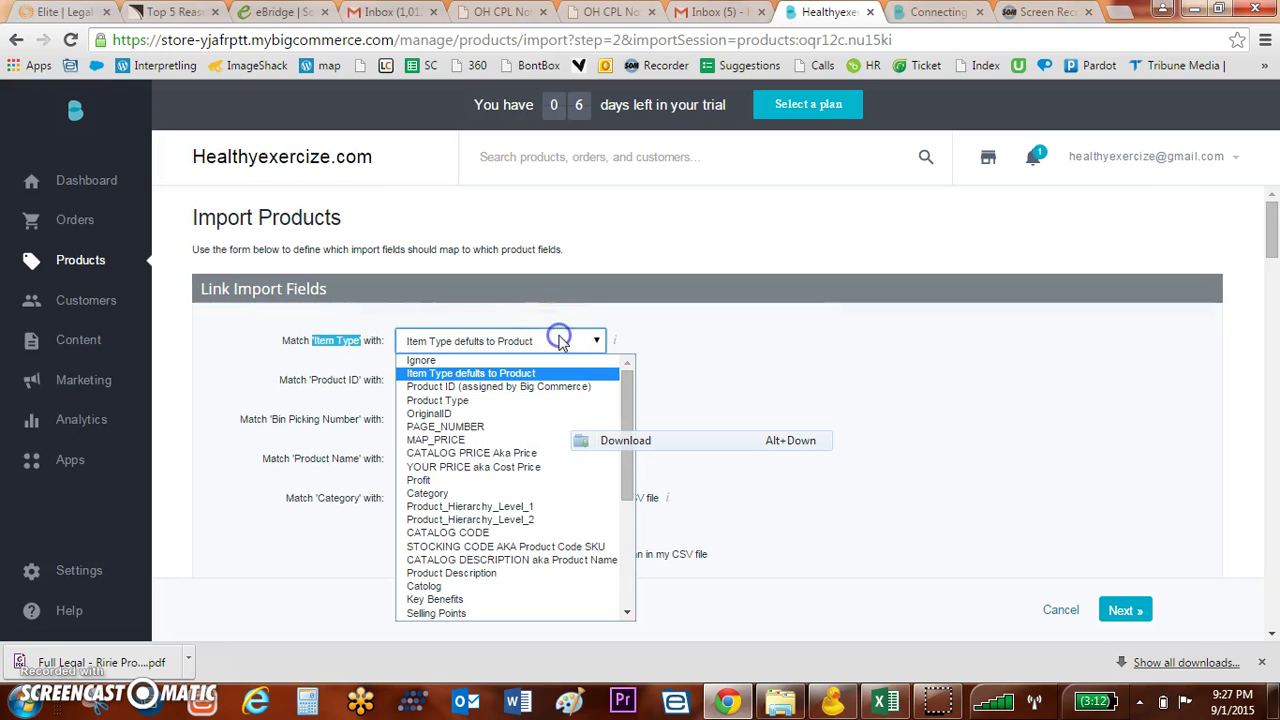
{"action": "left_click", "coordinate": [502, 373]}
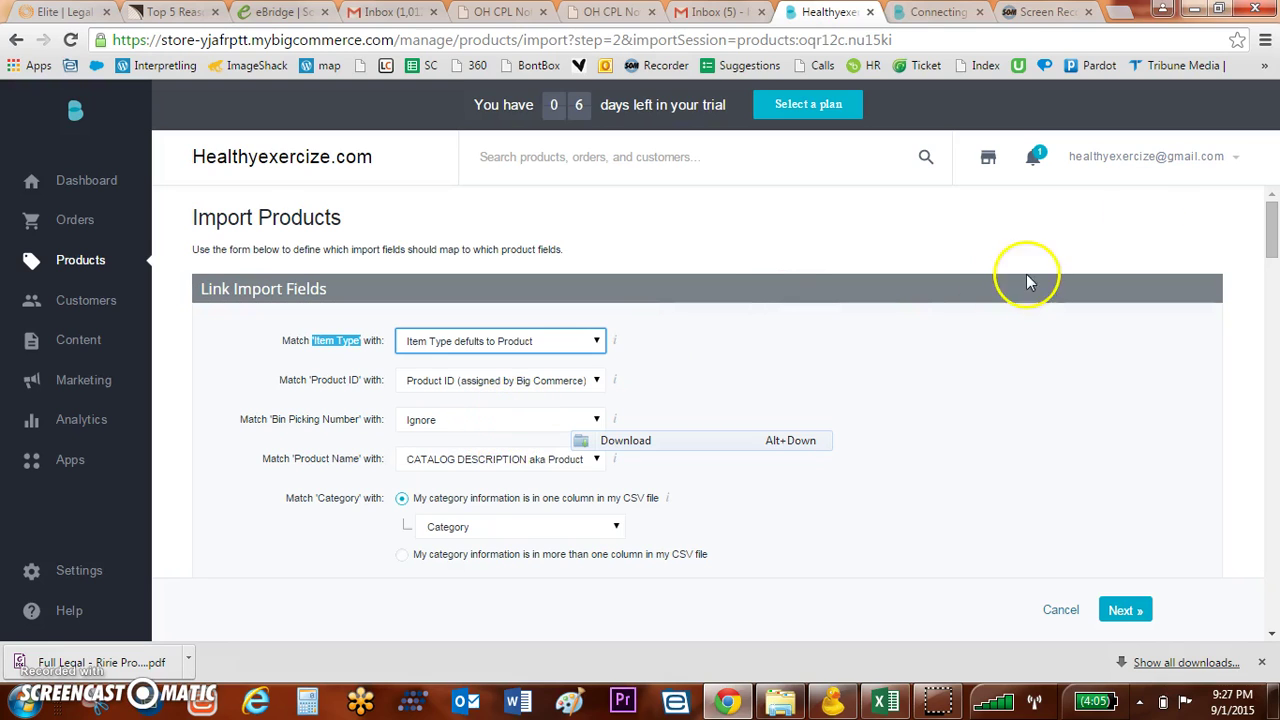
Step: Keep Product Name on CATALOG DESCRIPTION aka Product Name, map Price to CATALOG PRICE Aka Price, and import
{"action": "left_click_drag", "start_coordinate": [1270, 215], "coordinate": [1275, 243]}
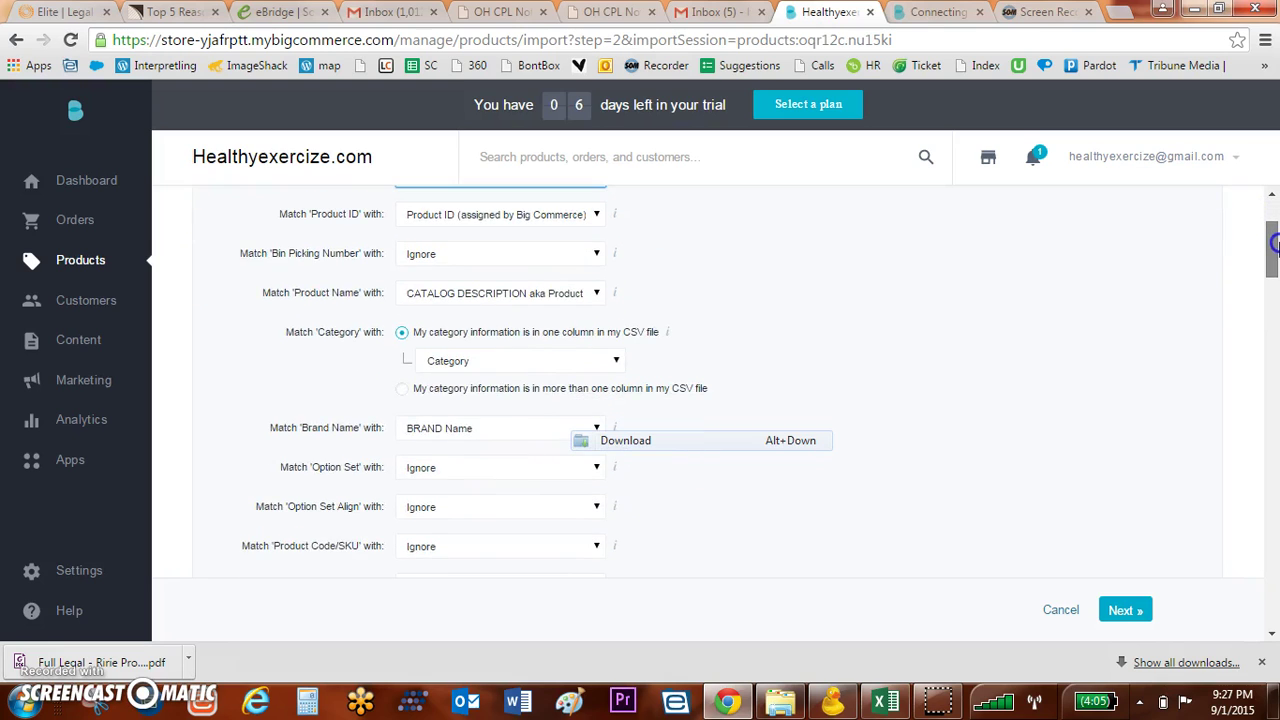
{"action": "left_click", "coordinate": [552, 292]}
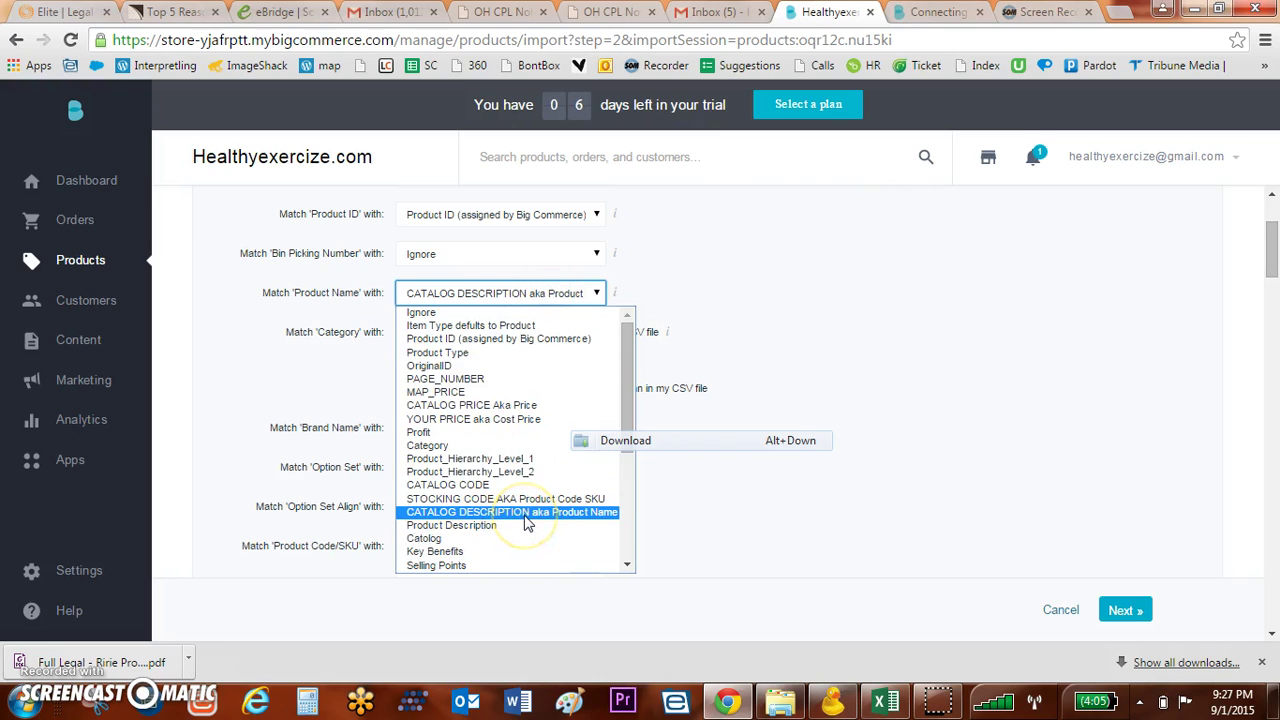
{"action": "left_click", "coordinate": [587, 512]}
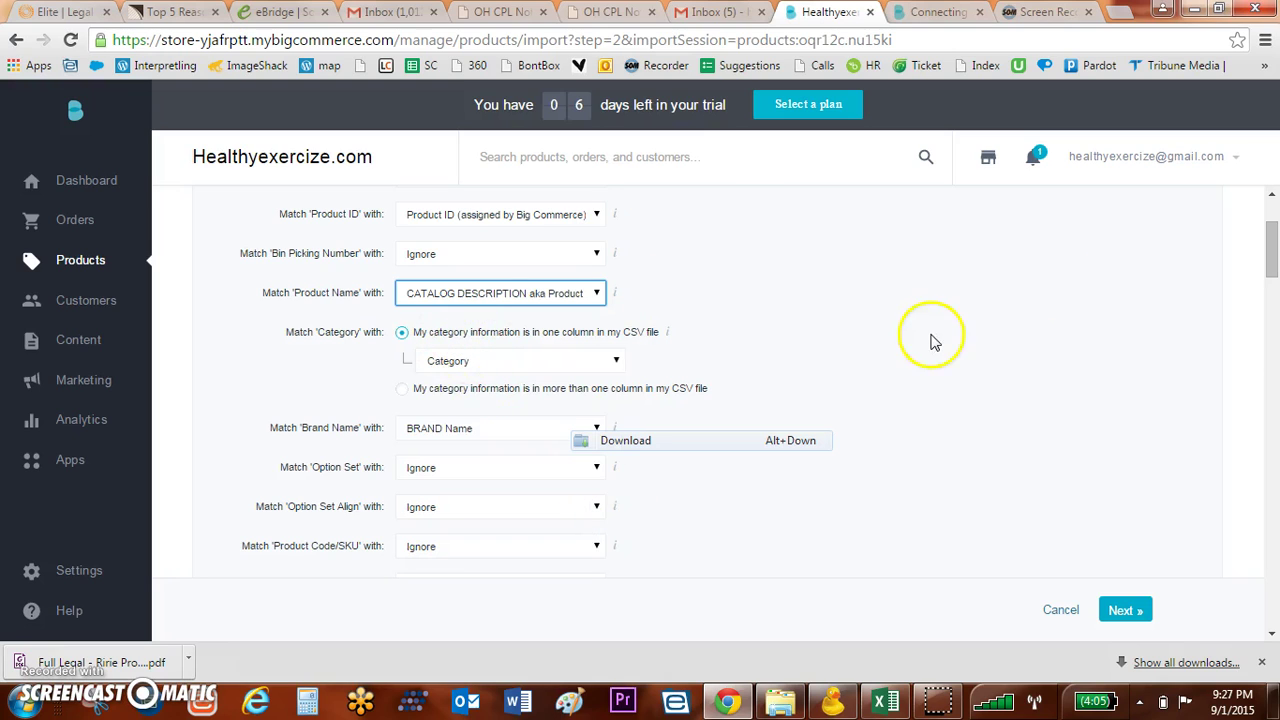
{"action": "left_click_drag", "start_coordinate": [1270, 255], "coordinate": [1272, 298]}
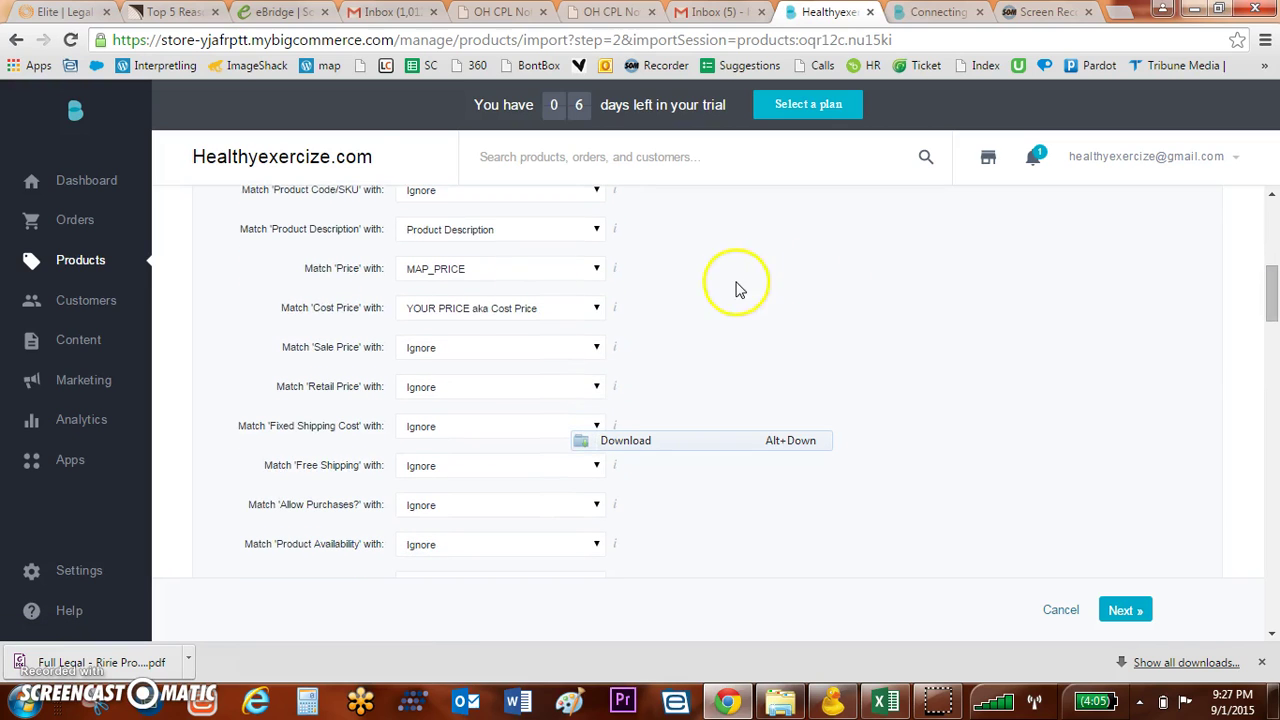
{"action": "left_click", "coordinate": [460, 266]}
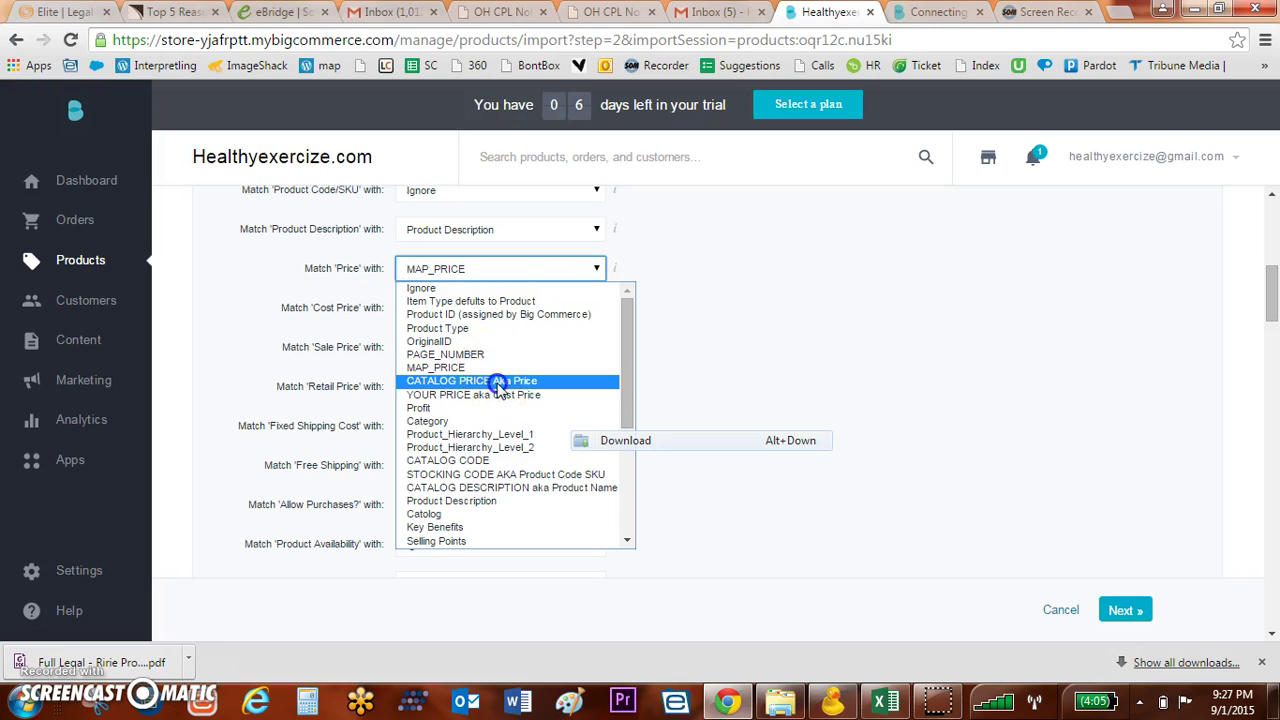
{"action": "left_click", "coordinate": [497, 383]}
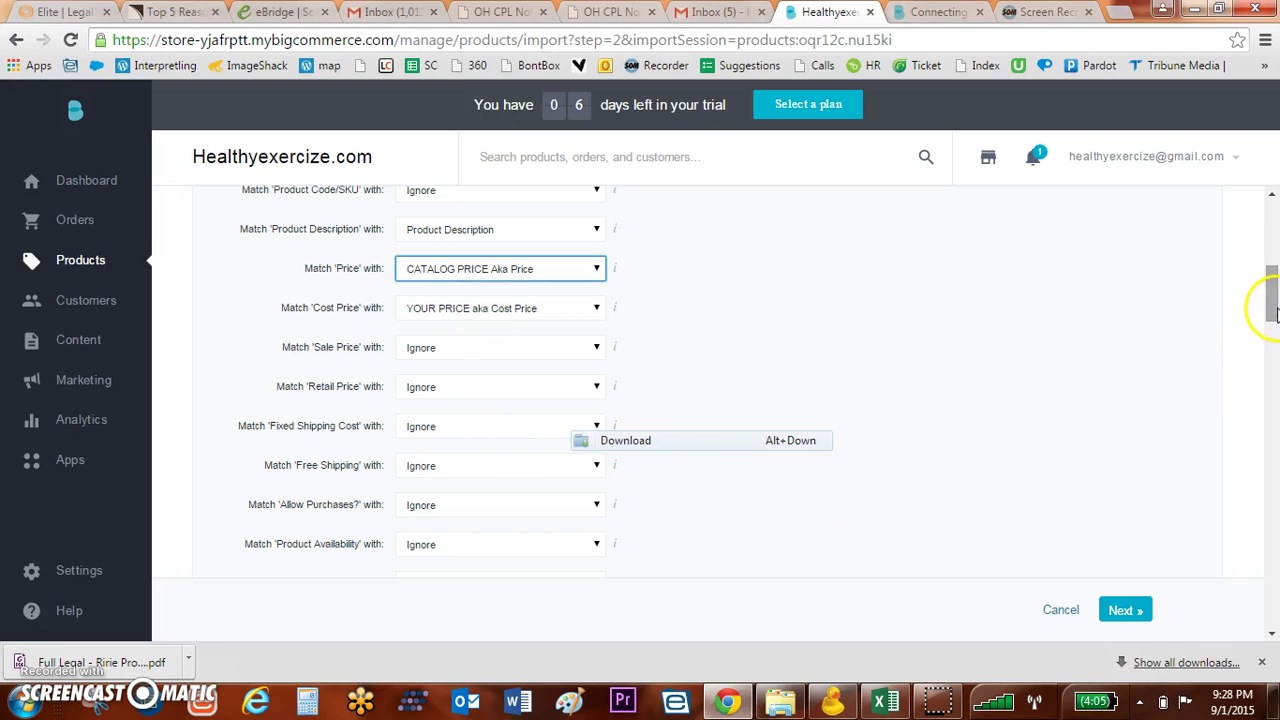
{"action": "left_click_drag", "start_coordinate": [1273, 310], "coordinate": [1273, 350]}
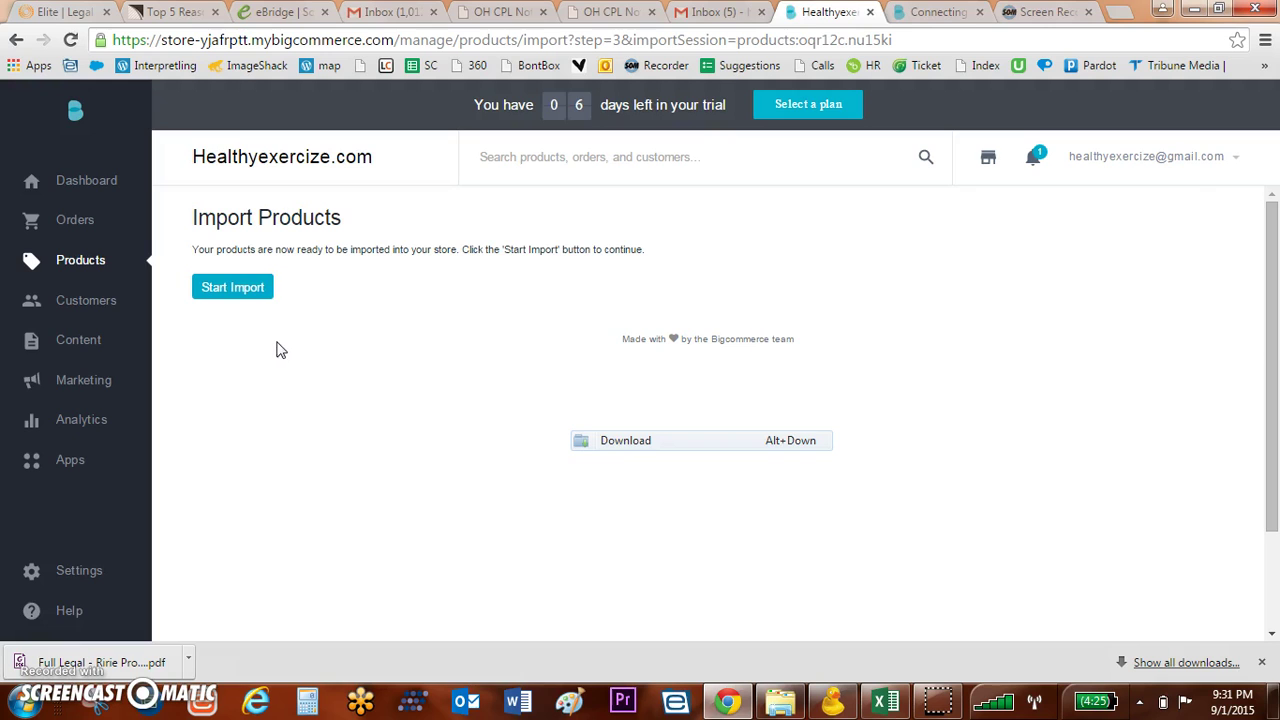
{"action": "left_click", "coordinate": [253, 290]}
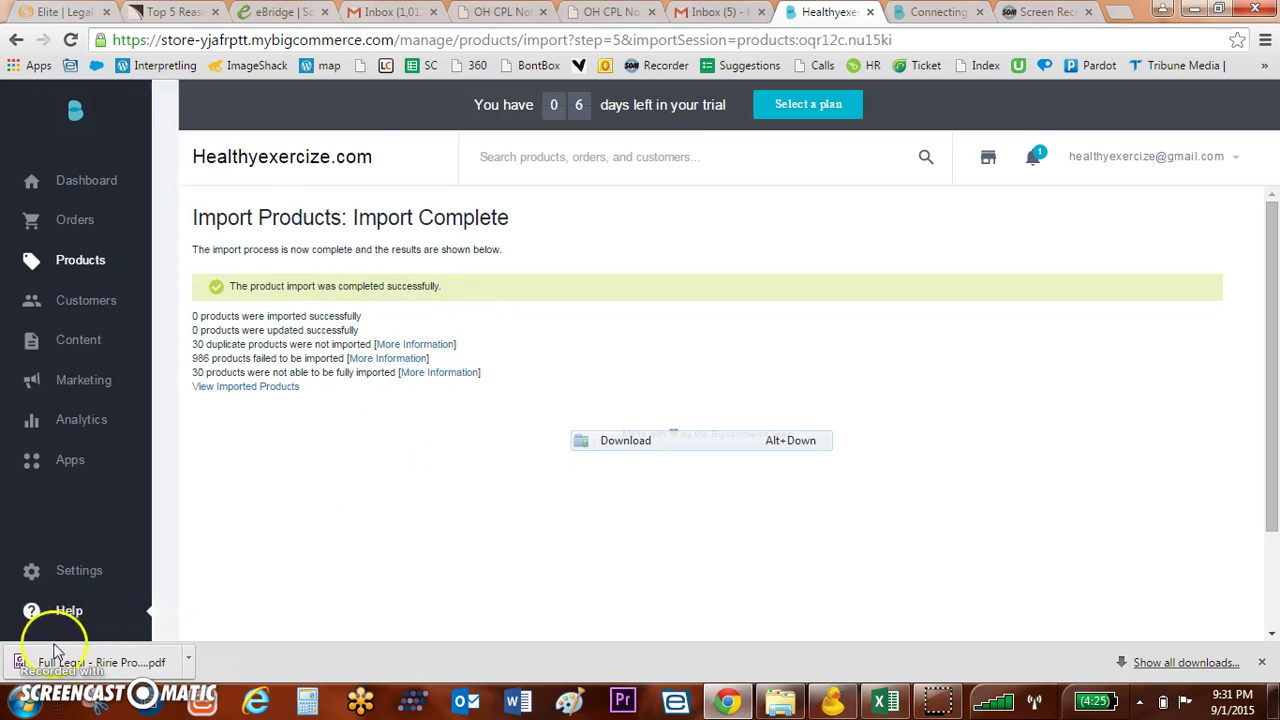
Step: Go to Products > View to list the imported products with their SKUs and prices
{"action": "left_click", "coordinate": [100, 270]}
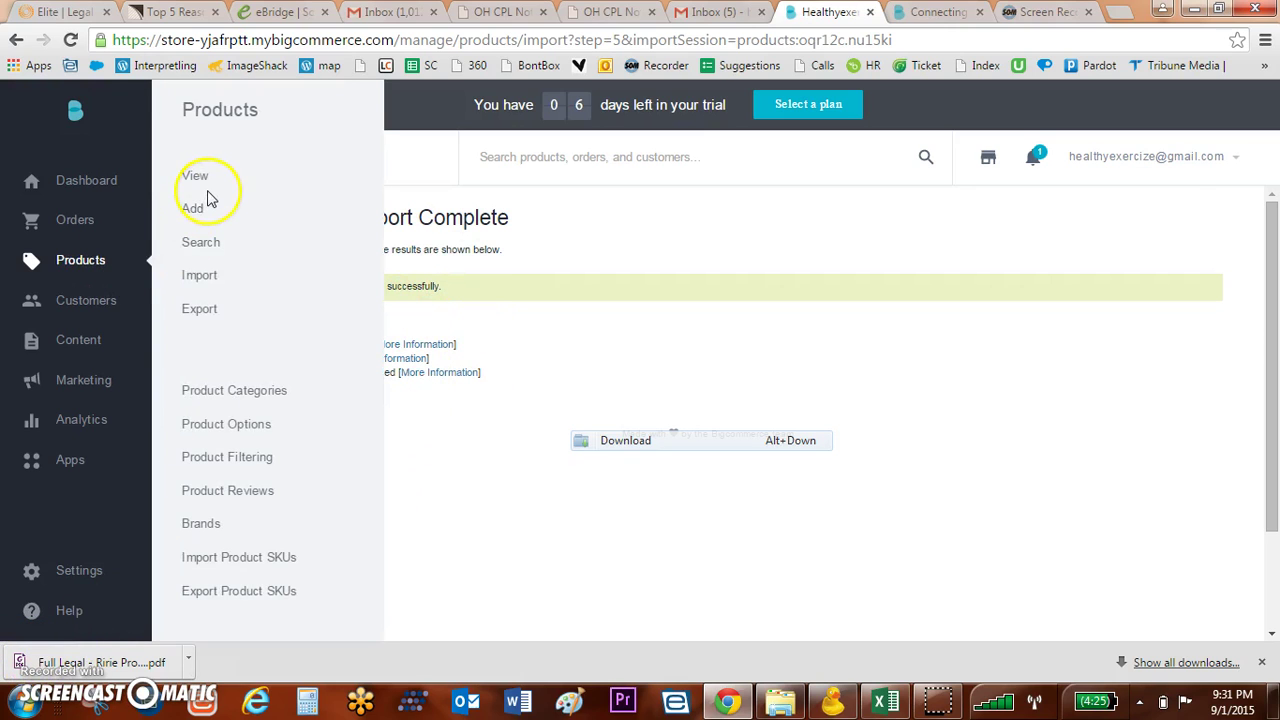
{"action": "left_click", "coordinate": [204, 182]}
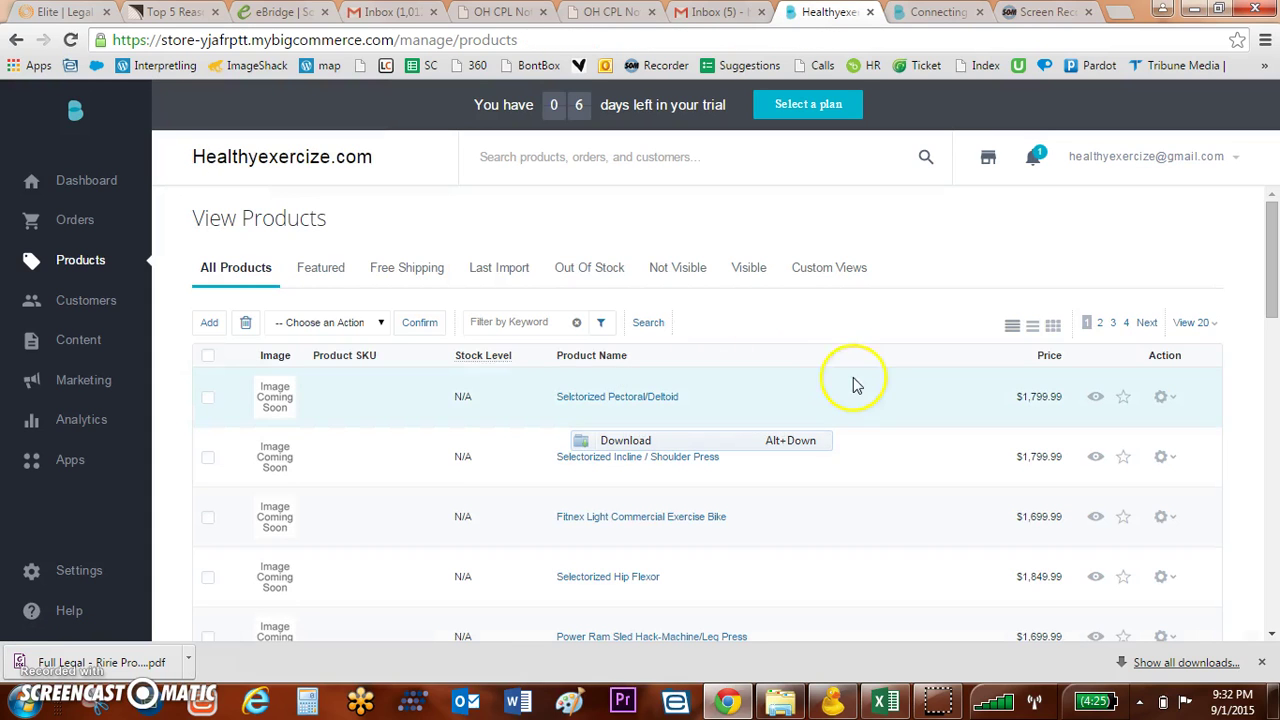
{"action": "left_click_drag", "start_coordinate": [1277, 234], "coordinate": [1260, 195]}
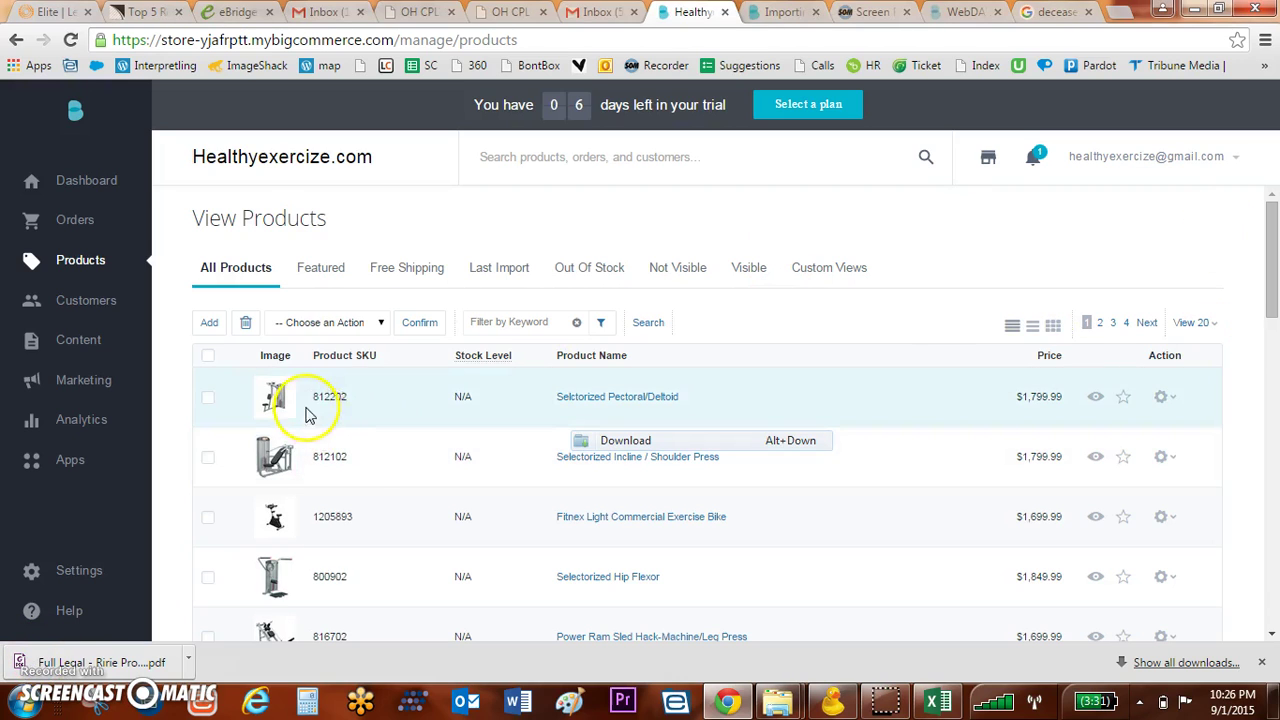
{"action": "left_click", "coordinate": [831, 703]}
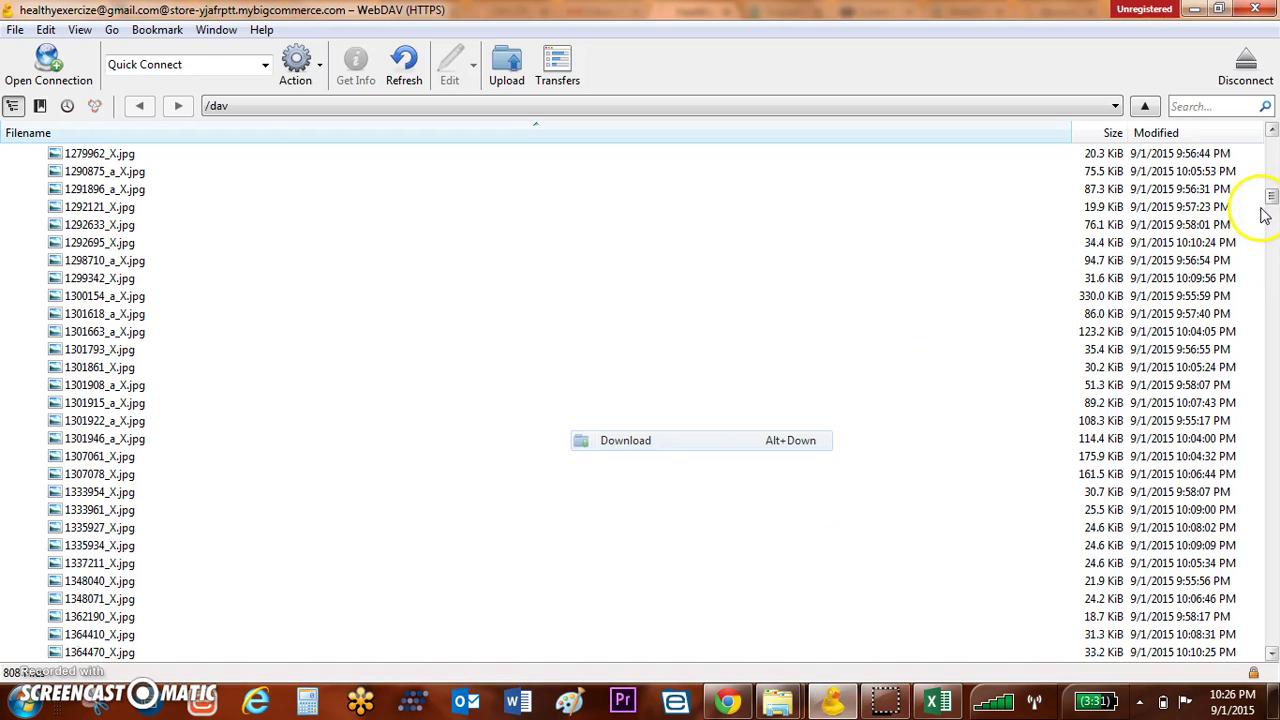
{"action": "left_click_drag", "start_coordinate": [1268, 198], "coordinate": [1270, 135]}
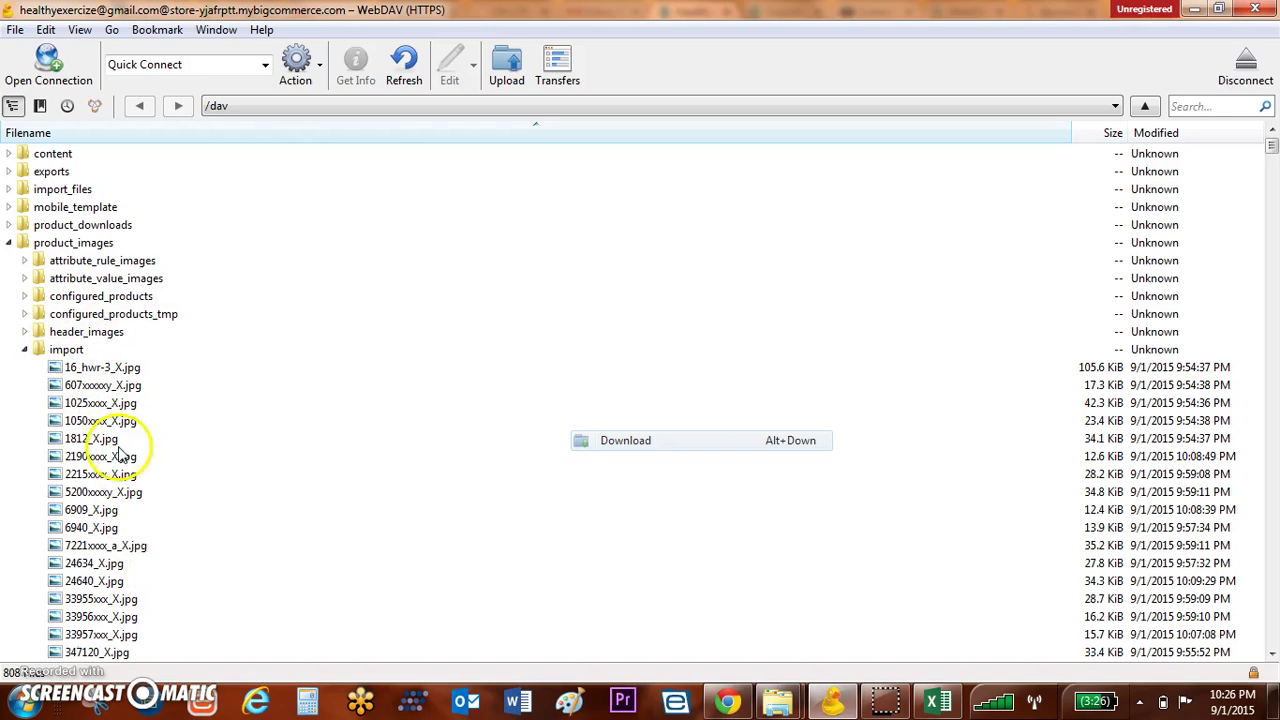
{"action": "left_click", "coordinate": [748, 706]}
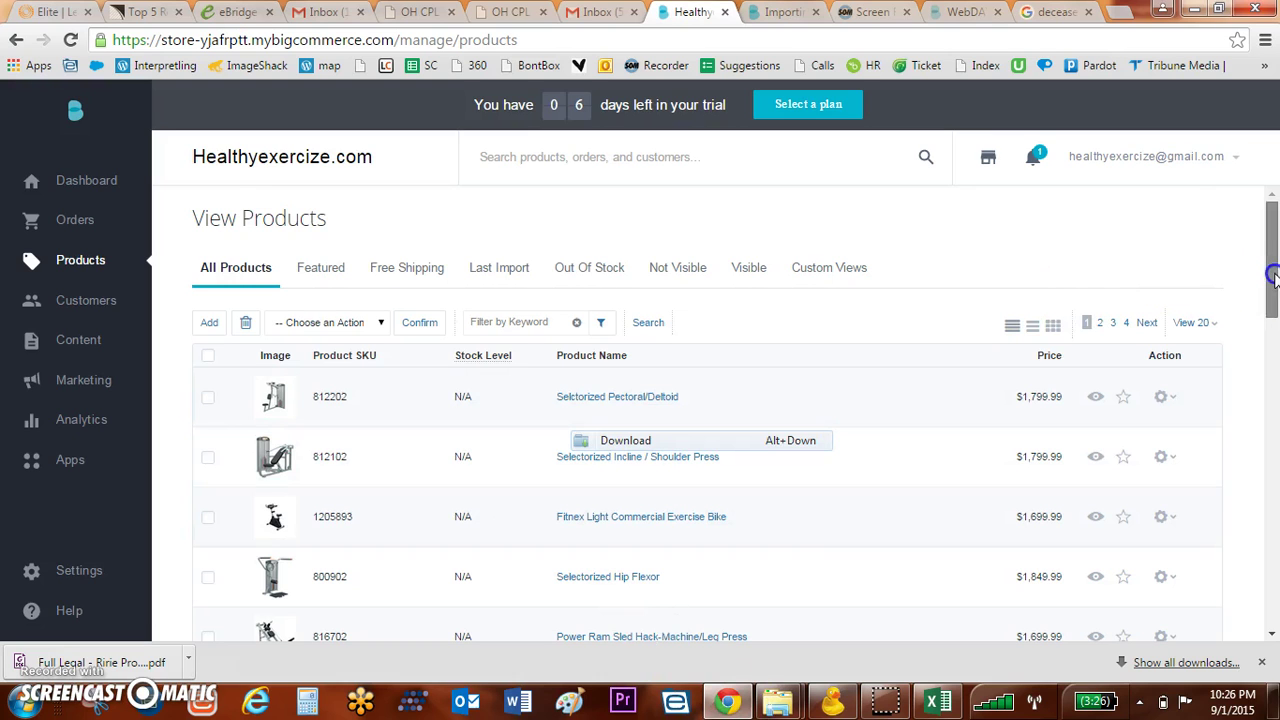
{"action": "left_click_drag", "start_coordinate": [1273, 280], "coordinate": [1273, 311]}
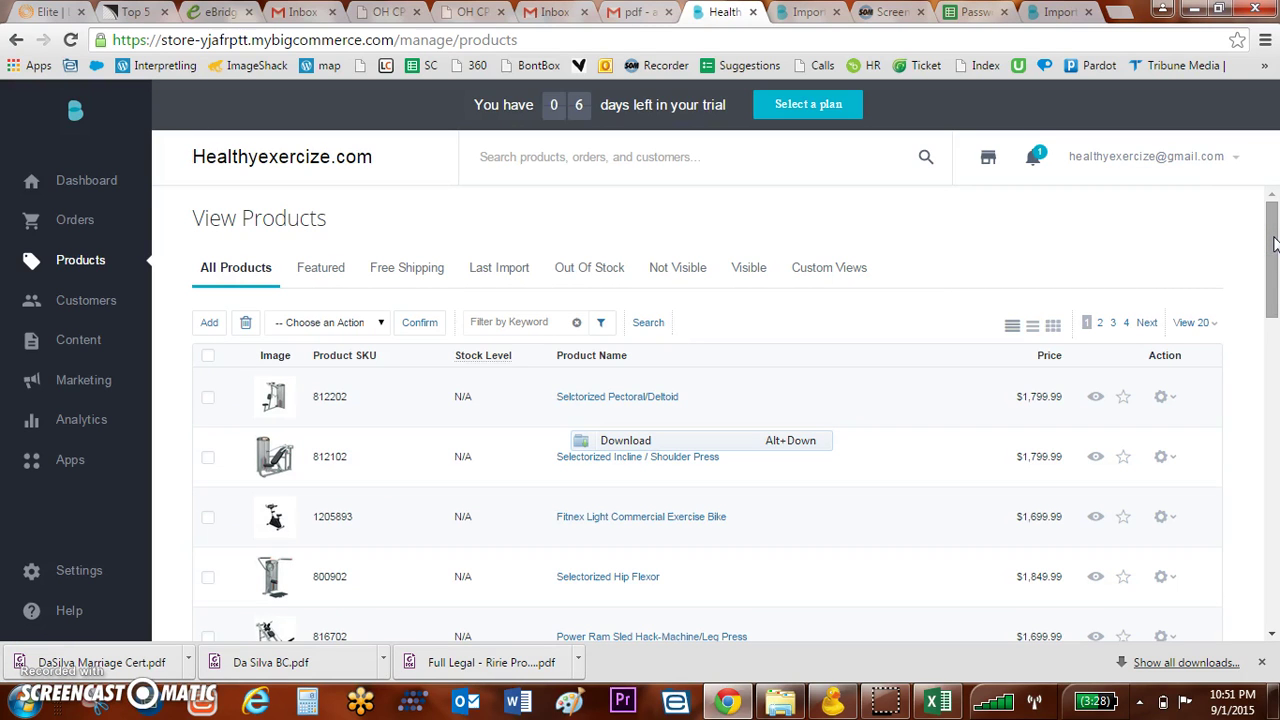
{"action": "left_click", "coordinate": [832, 700]}
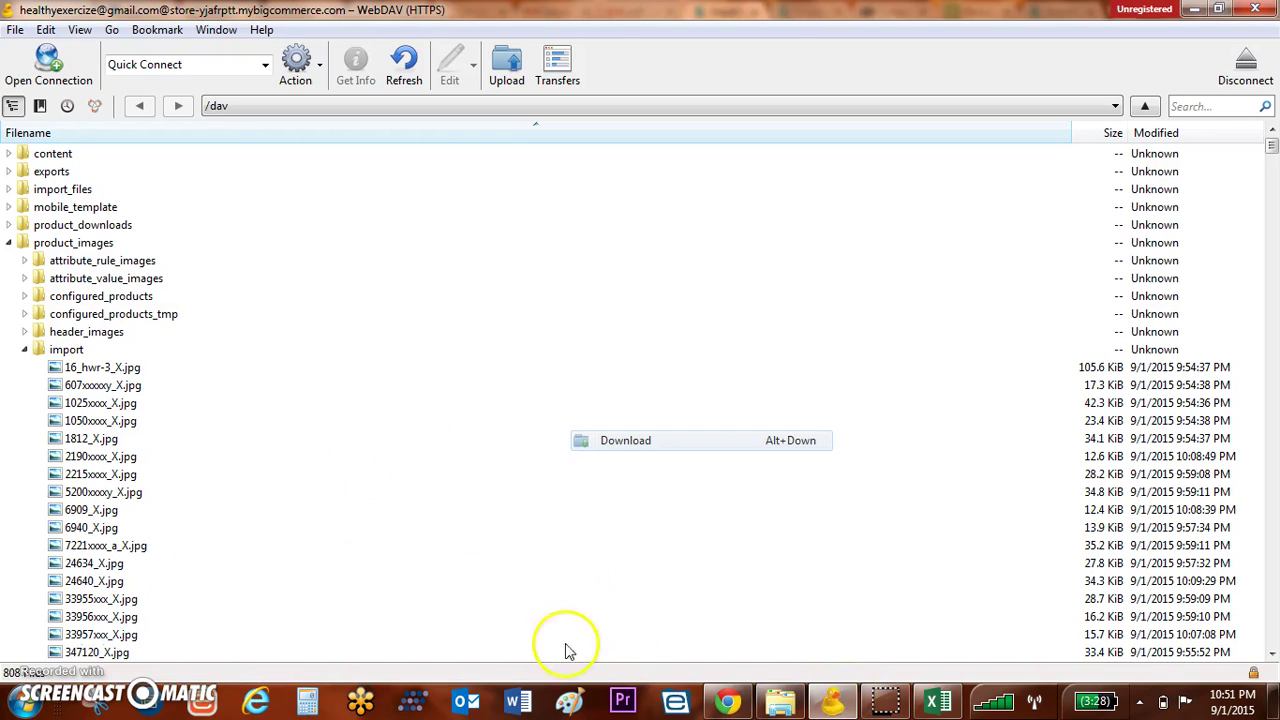
{"action": "left_click", "coordinate": [730, 700]}
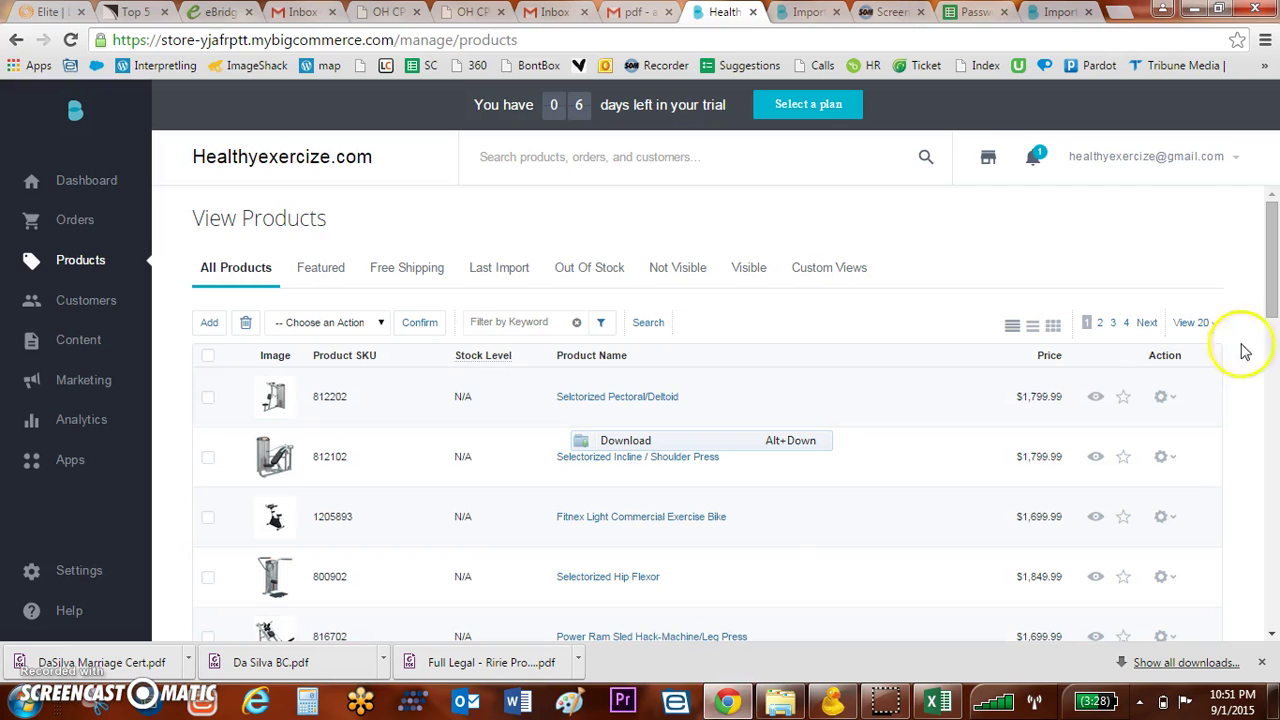
{"action": "mouse_move", "coordinate": [1270, 262]}
{"action": "left_mouse_down"}
{"action": "mouse_move", "coordinate": [1274, 533]}
{"action": "mouse_move", "coordinate": [1274, 258]}
{"action": "left_mouse_up"}
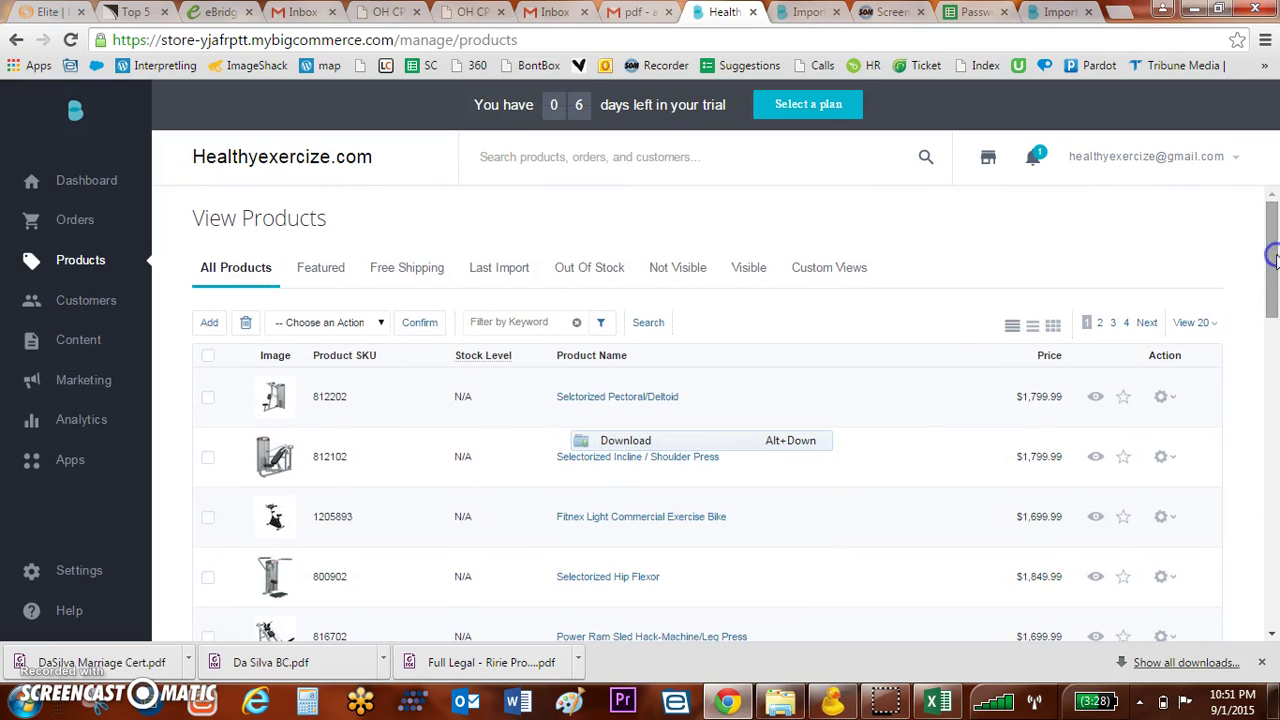